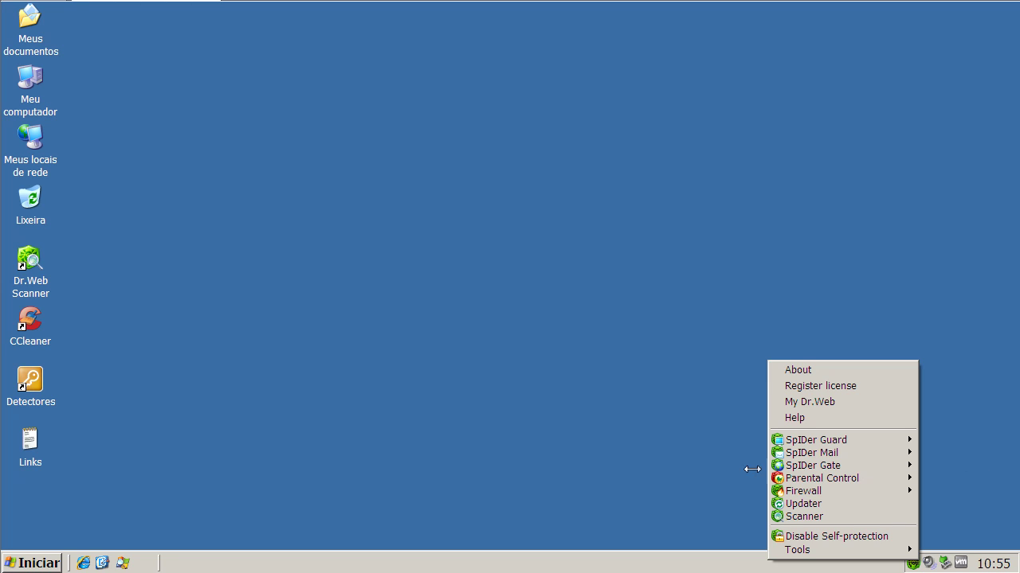
- Update the Dr.Web virus databases and program modules with the Updater, and close it when the update ends
mouse_move(785, 446)
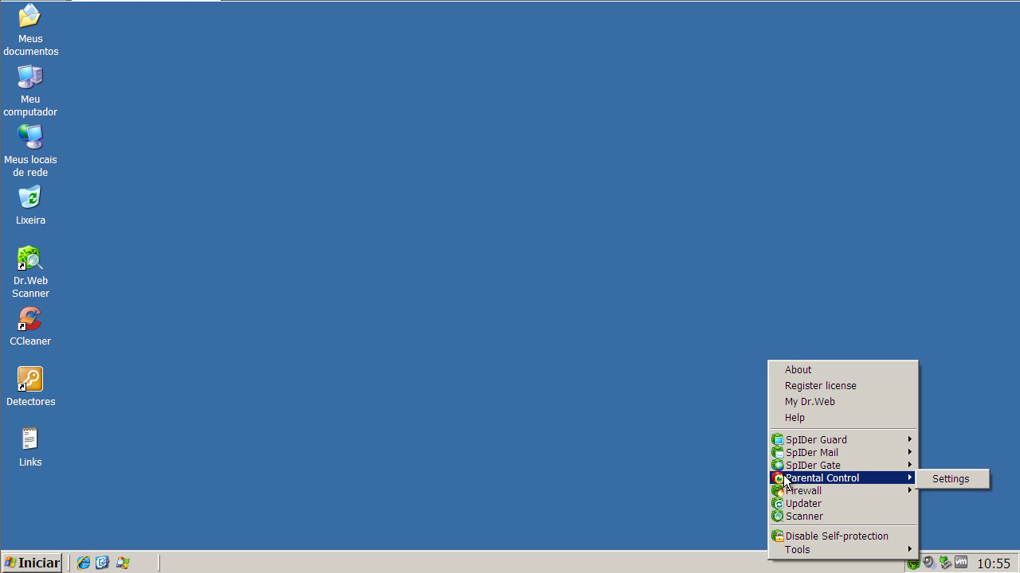
mouse_move(785, 494)
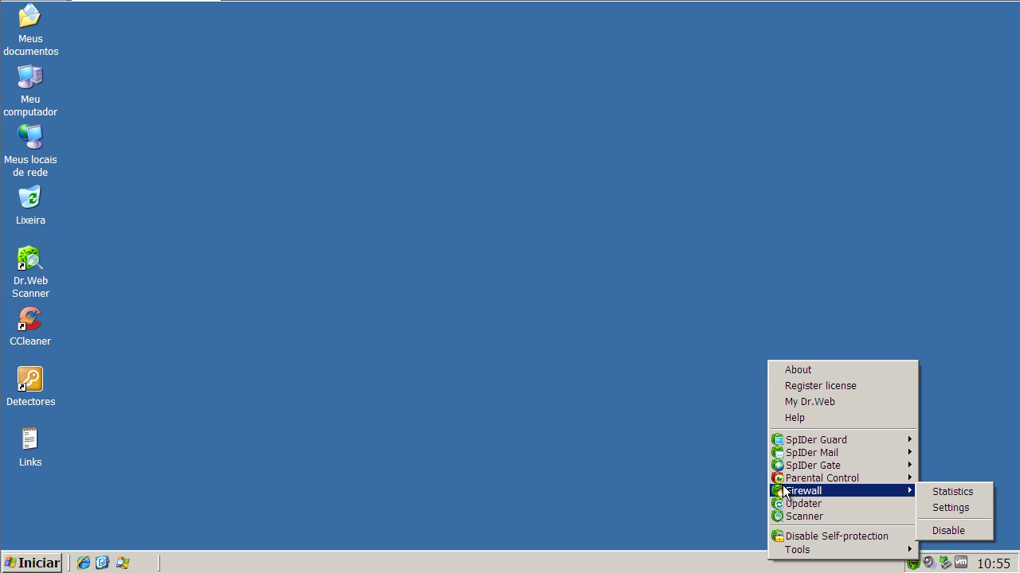
mouse_move(781, 470)
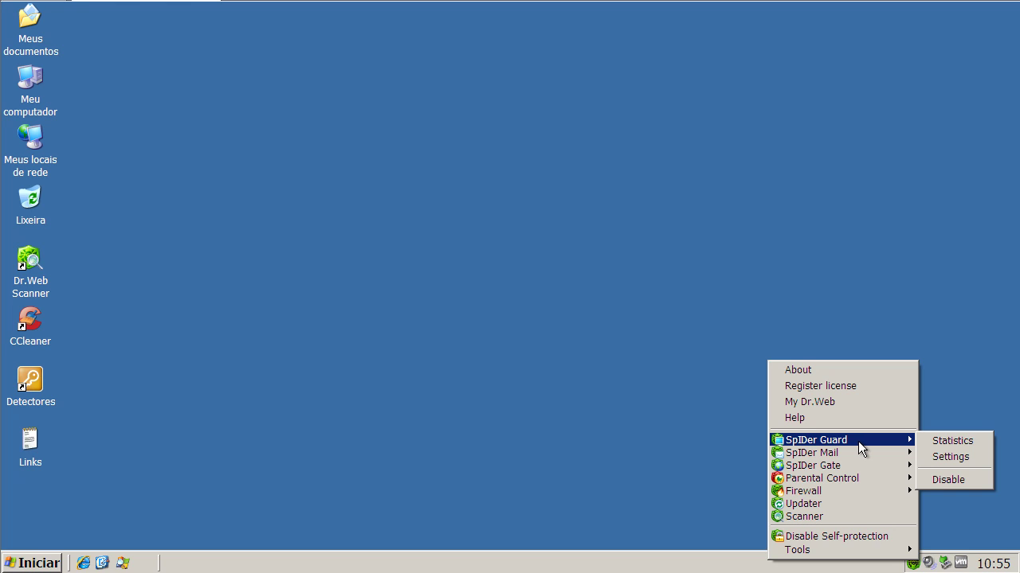
click(826, 505)
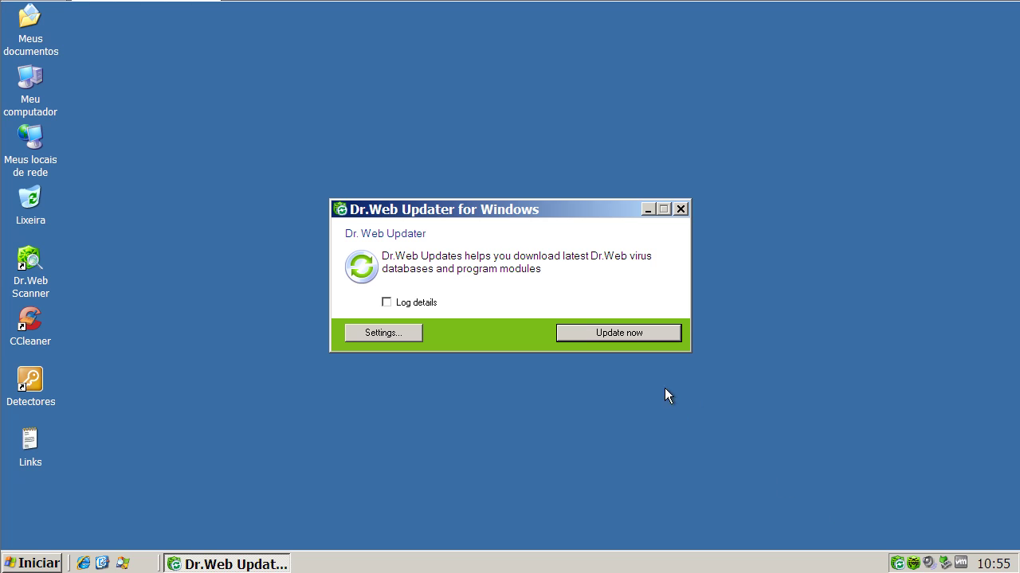
click(638, 333)
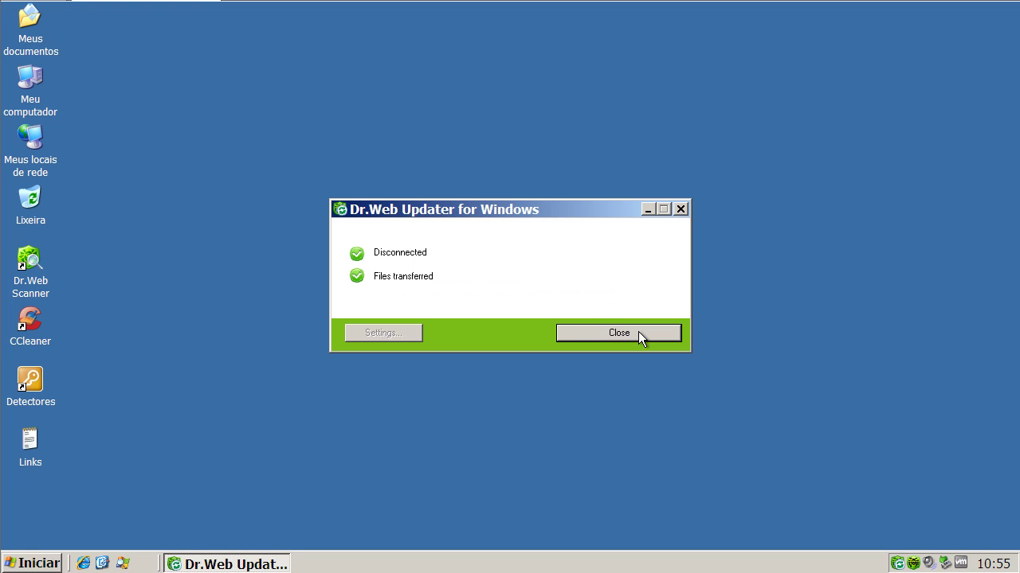
click(592, 332)
click(679, 207)
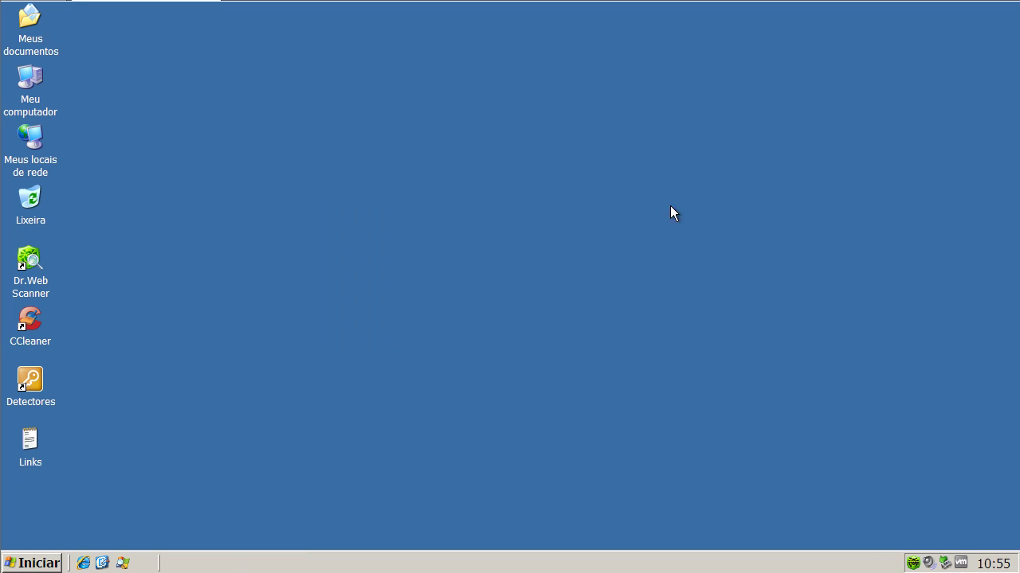
- Switch to Process Explorer and examine the running Doctor Web, Ltd. processes from spiderml.exe up to dwengine.exe, then minimize it
click(122, 564)
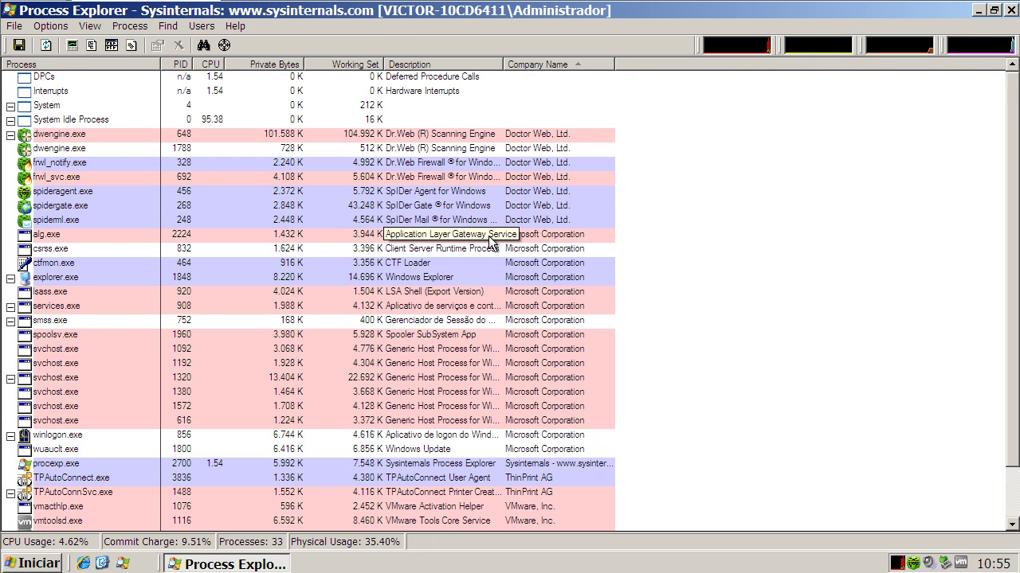
click(510, 222)
click(510, 206)
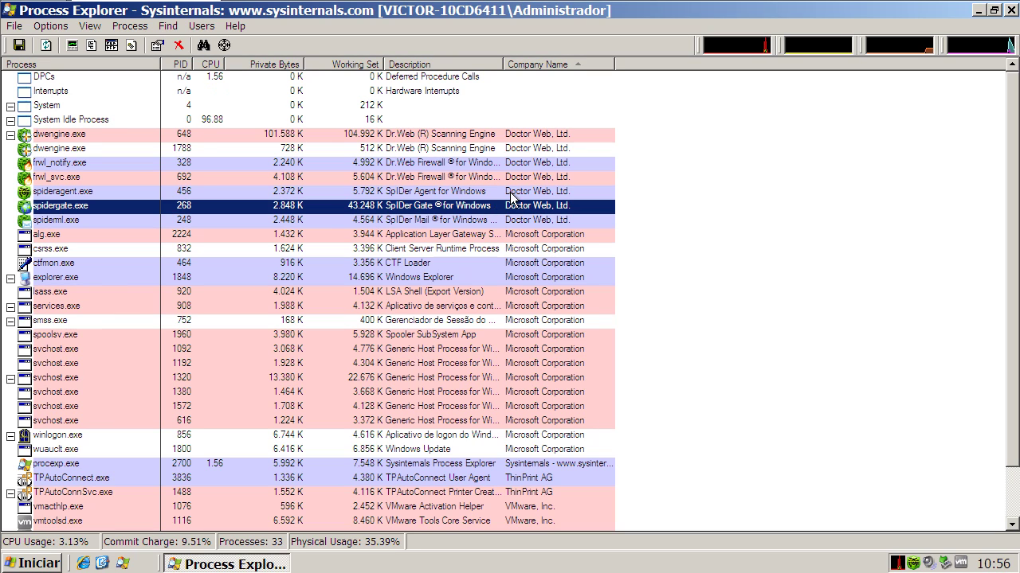
click(511, 193)
click(511, 178)
click(511, 164)
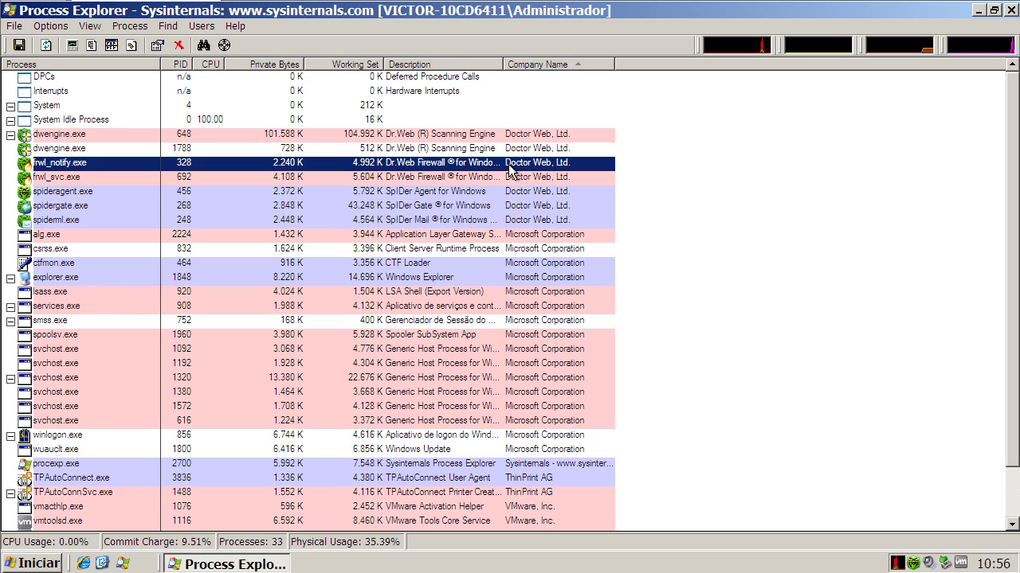
click(511, 150)
click(511, 136)
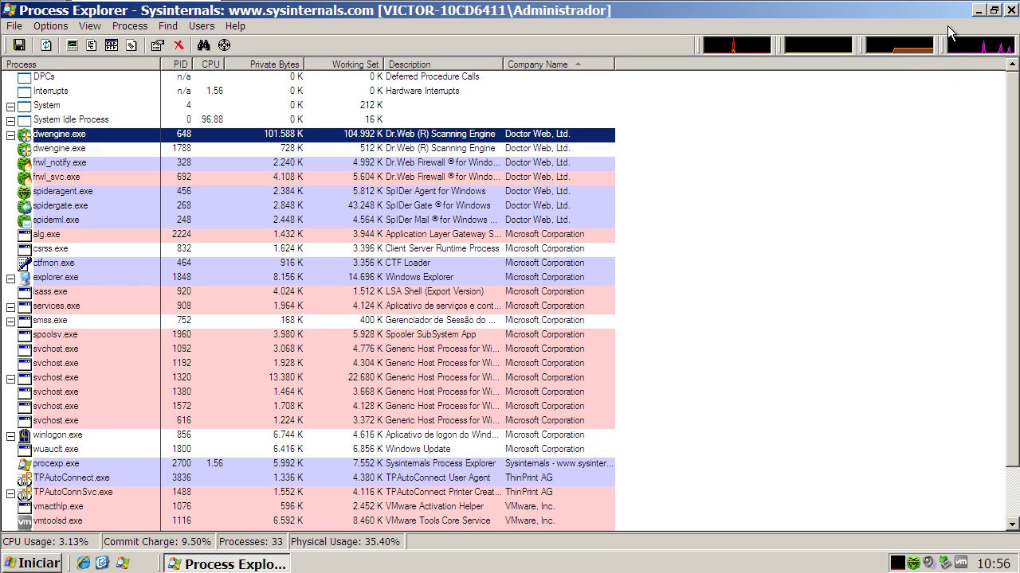
click(979, 10)
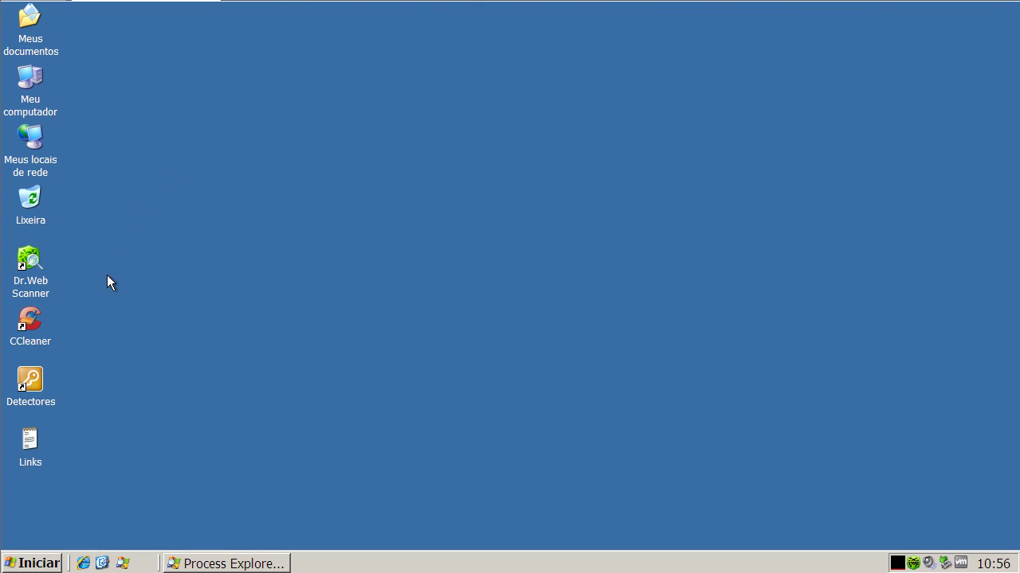
- Open the Links text file on the desktop and copy the first malware link, gamemarisik.net/gb/server/lob/bot.exe
double_click(33, 434)
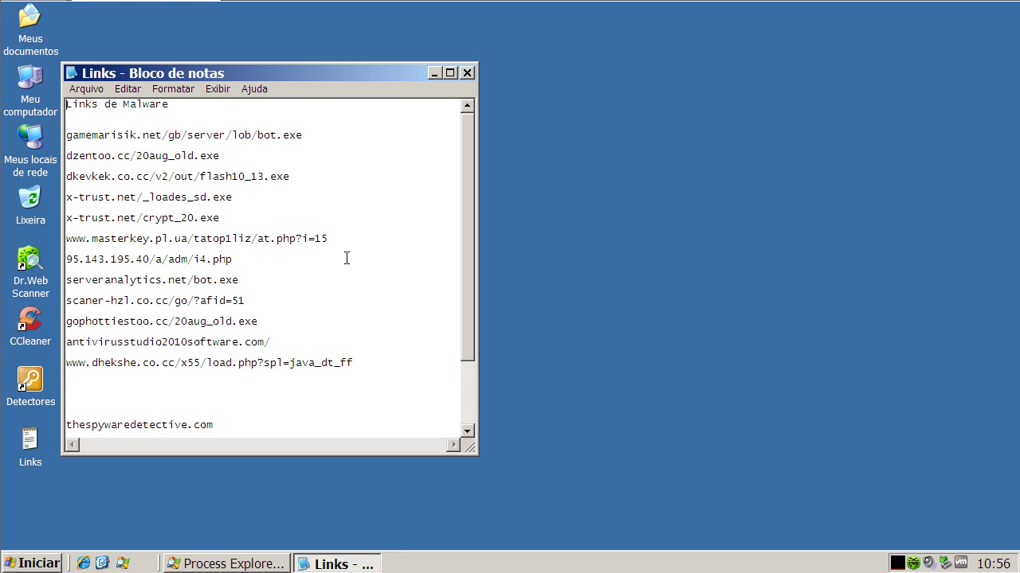
key(Home)
key(shift+End)
right_click(211, 137)
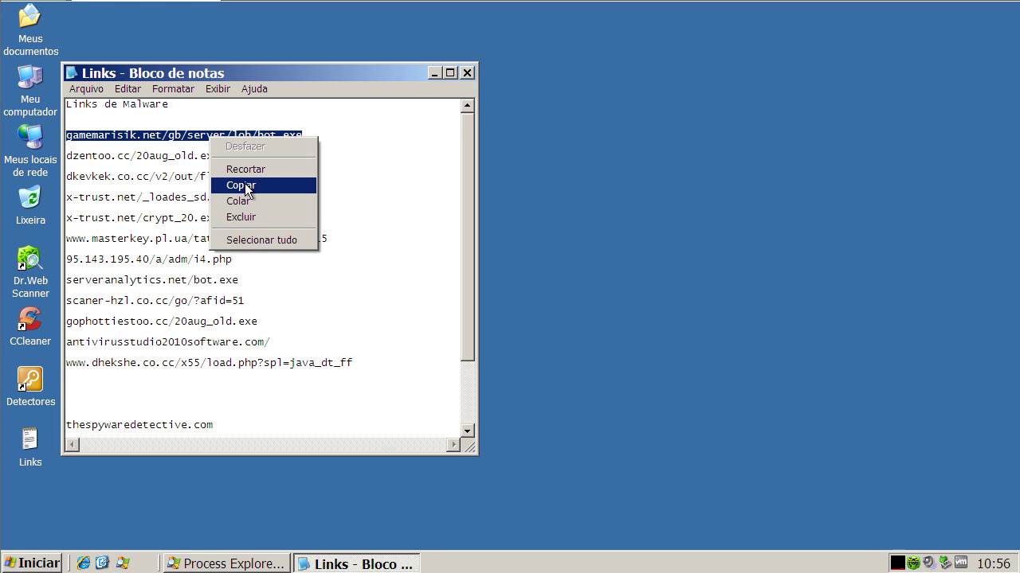
click(248, 188)
click(435, 73)
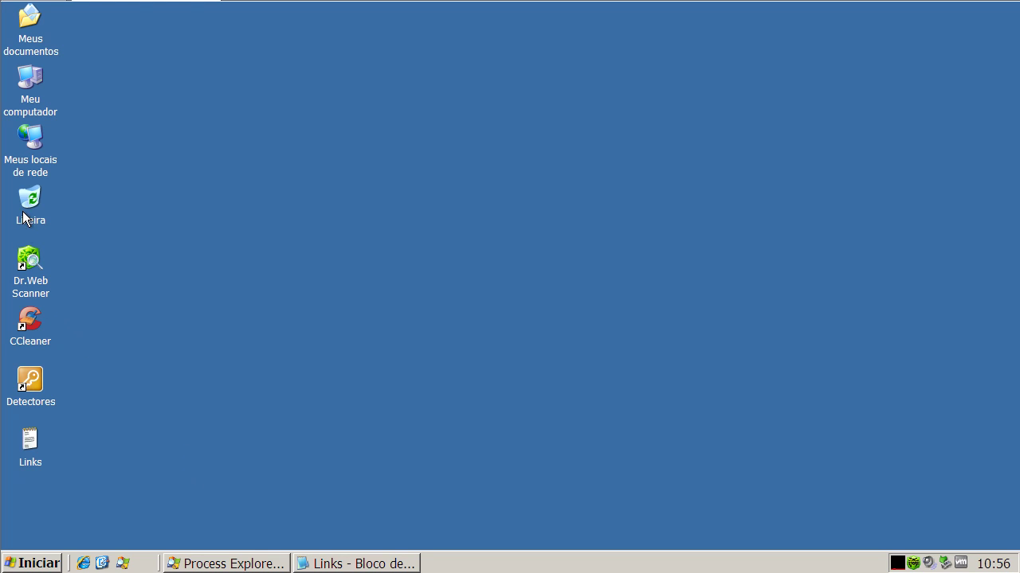
- Load the copied link in Internet Explorer, run the bot.exe download despite the unverified publisher, and dismiss the resulting dialog
click(83, 563)
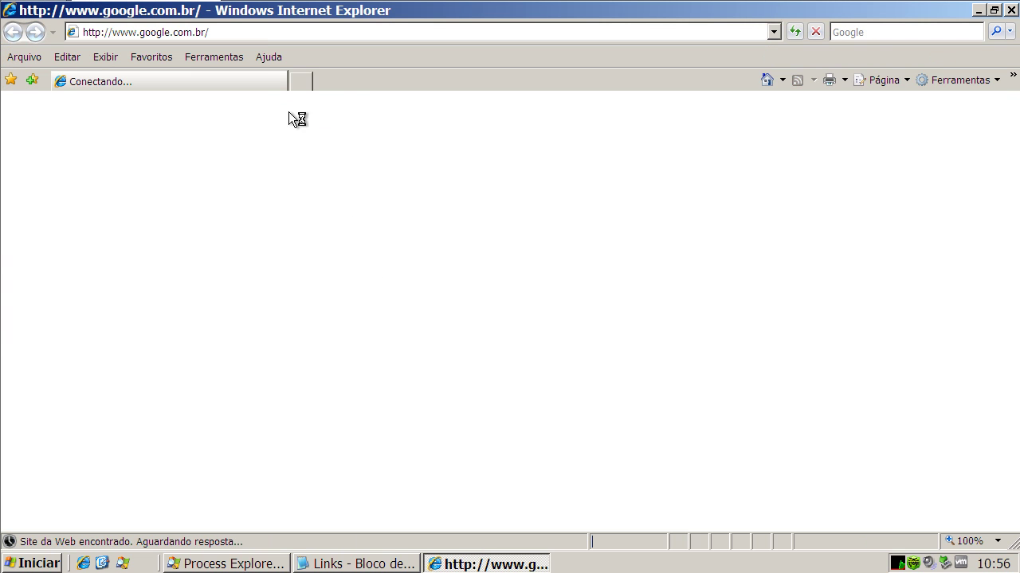
click(259, 29)
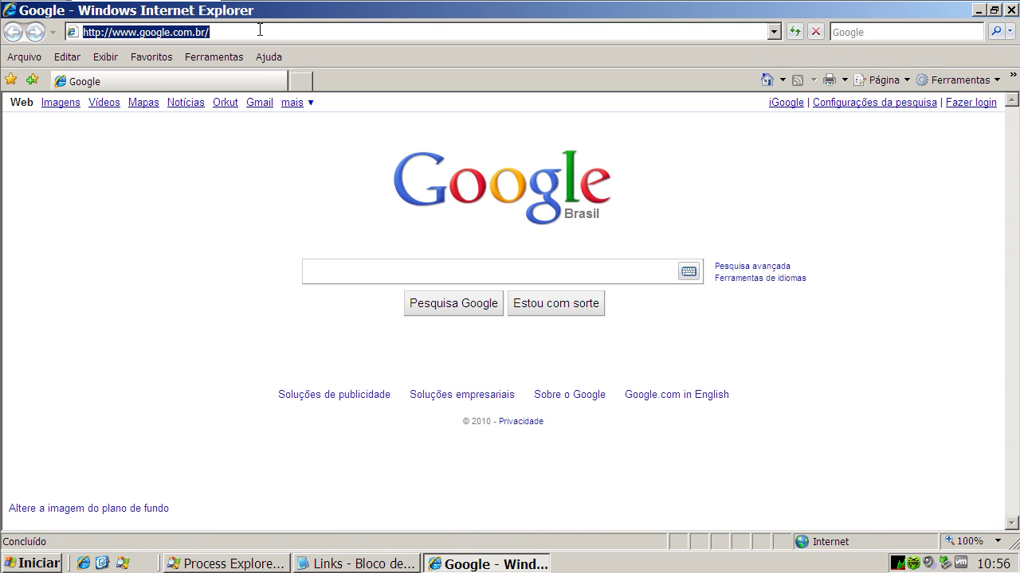
key(ctrl+v)
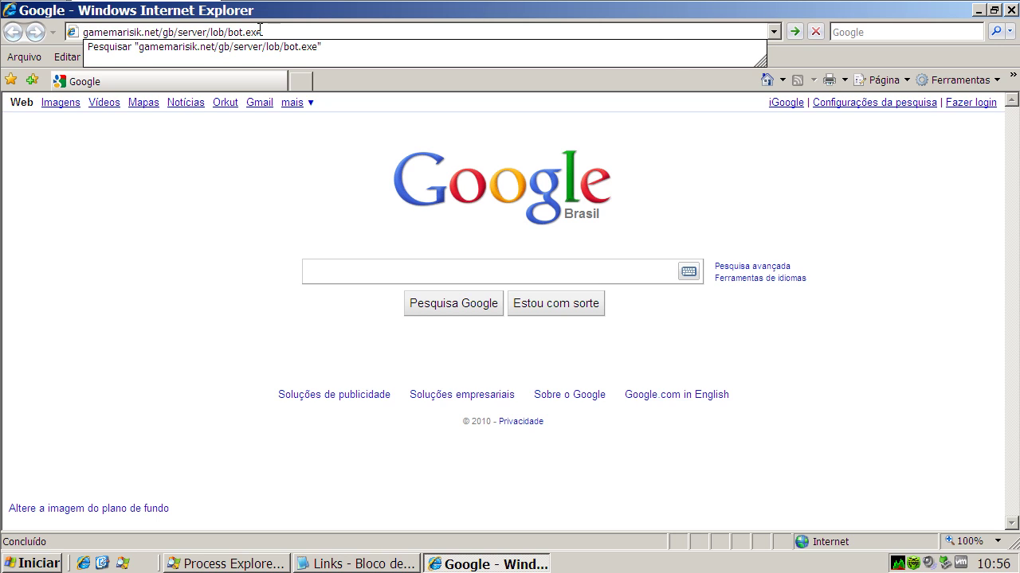
key(Return)
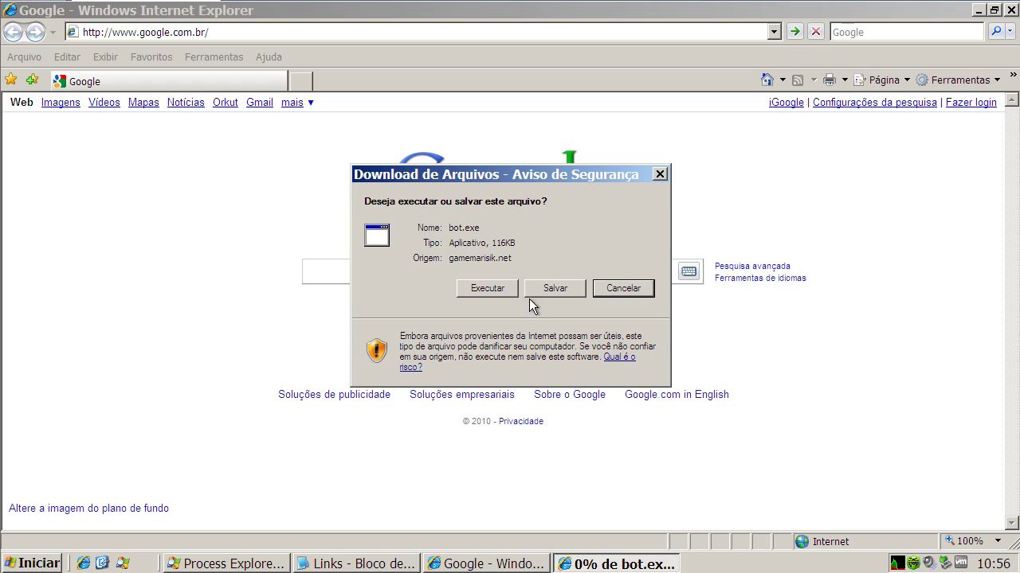
click(505, 287)
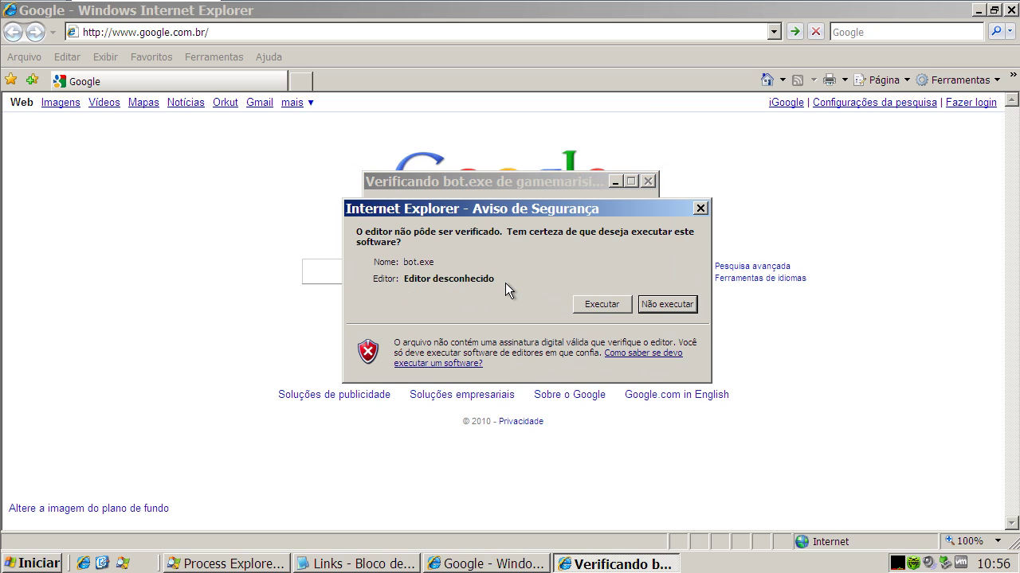
click(602, 303)
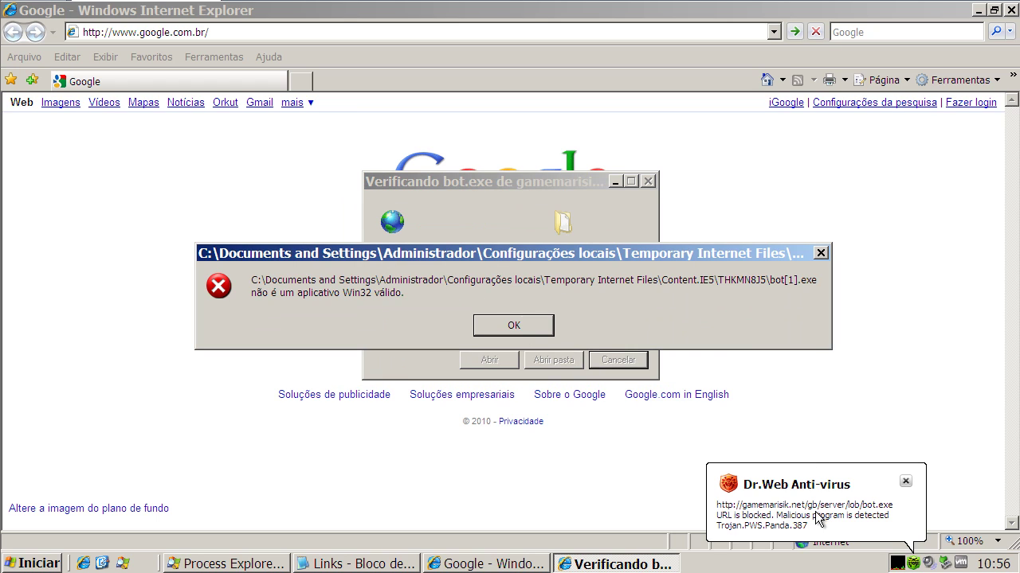
click(519, 325)
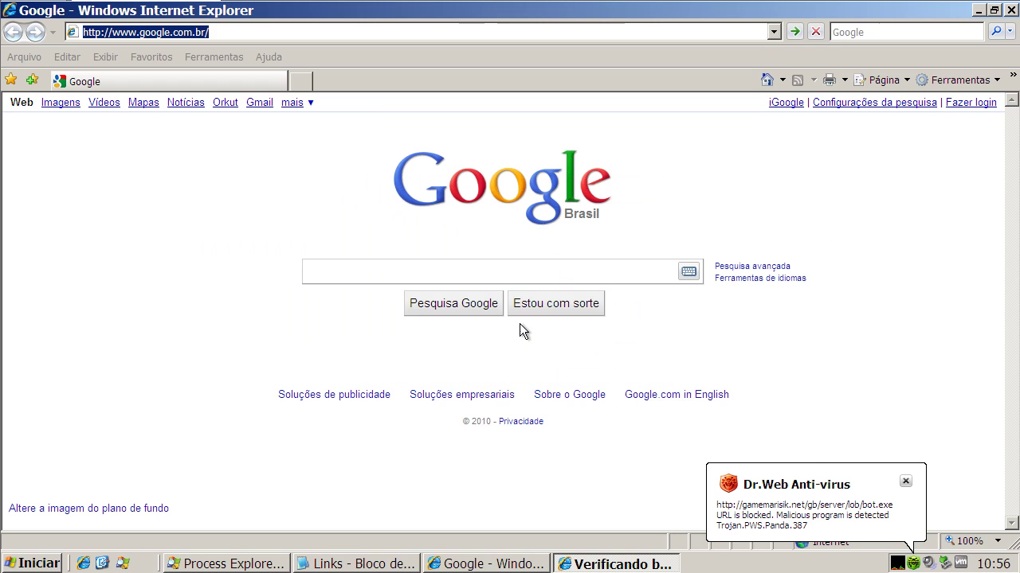
- Copy the link dzentoo.cc/20aug_old.exe from the Links note and load it in Internet Explorer
click(351, 564)
click(97, 155)
double_click(97, 156)
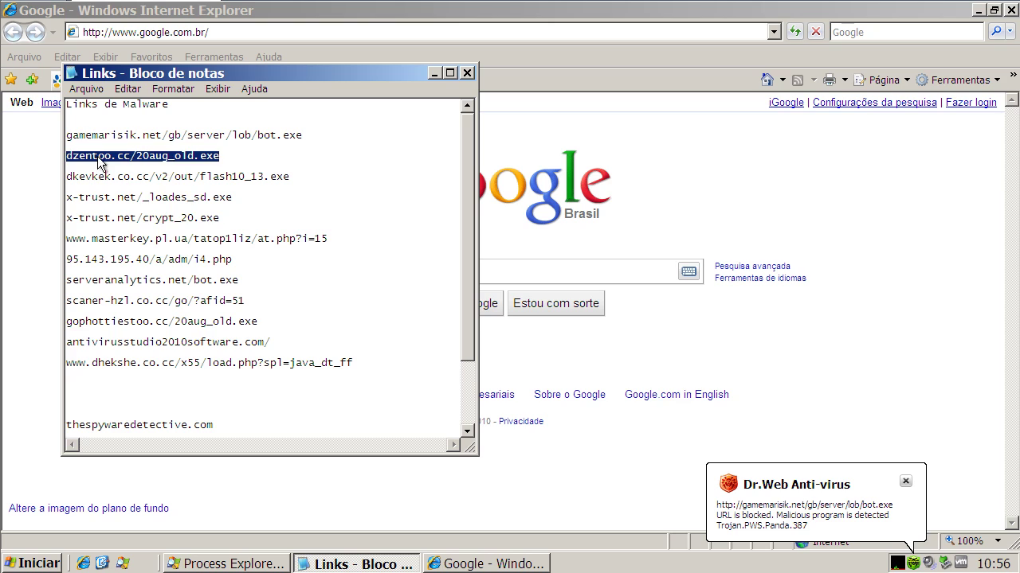
right_click(97, 155)
click(131, 206)
click(133, 31)
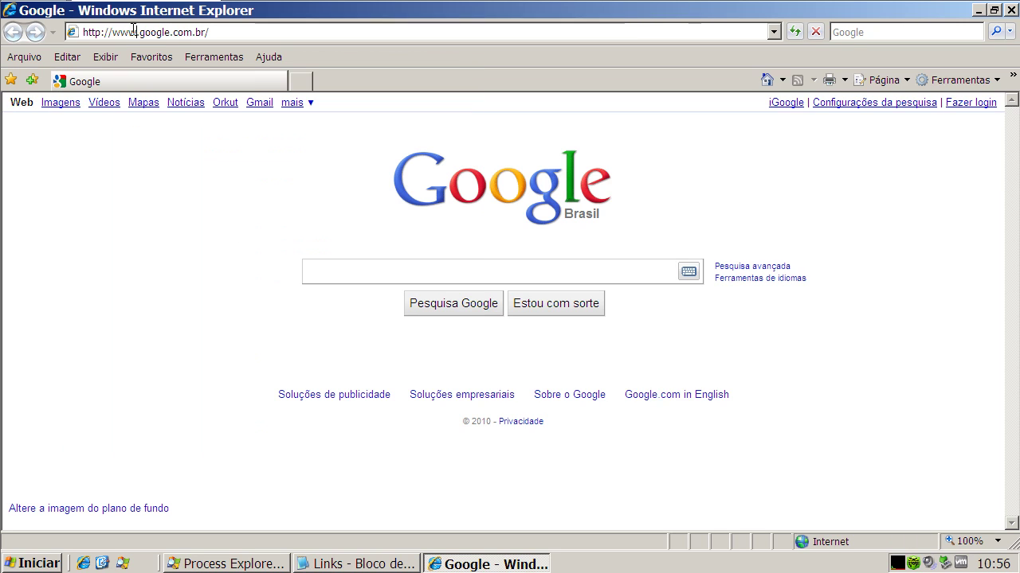
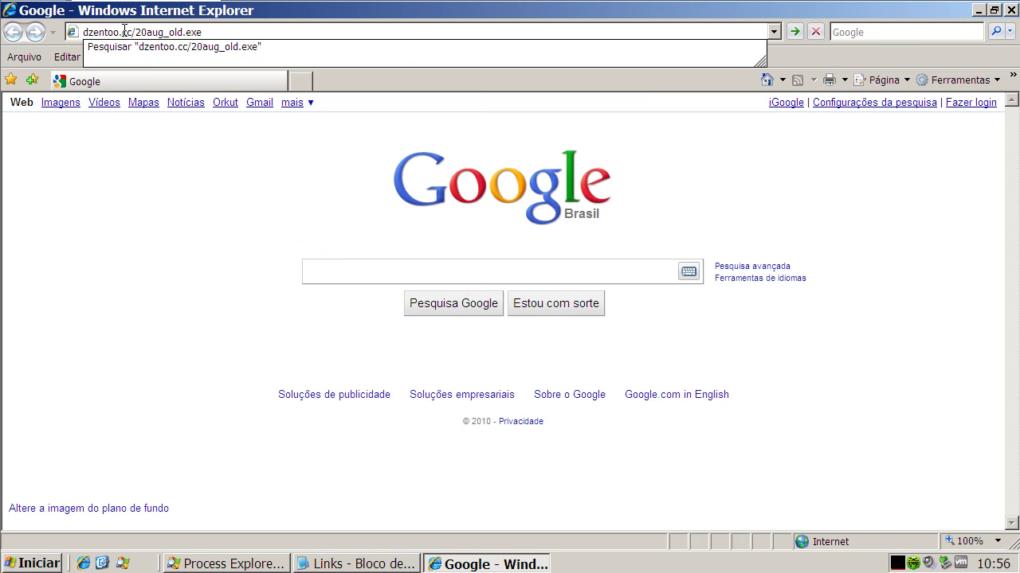
key(Return)
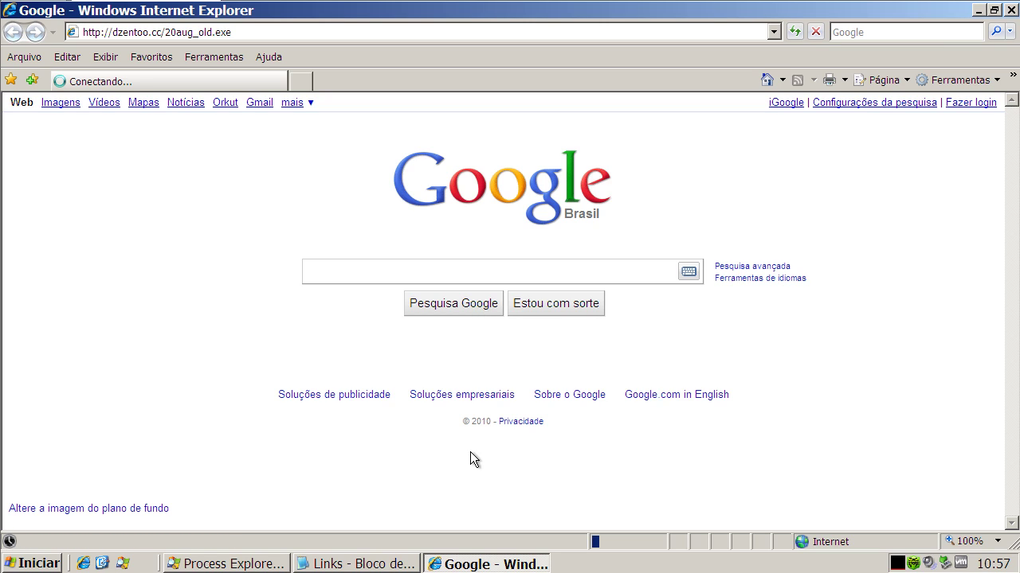
- Copy the link dkevkek.co.cc/v2/out/flash10_13.exe from the Links note and load it in a new browser tab
click(368, 566)
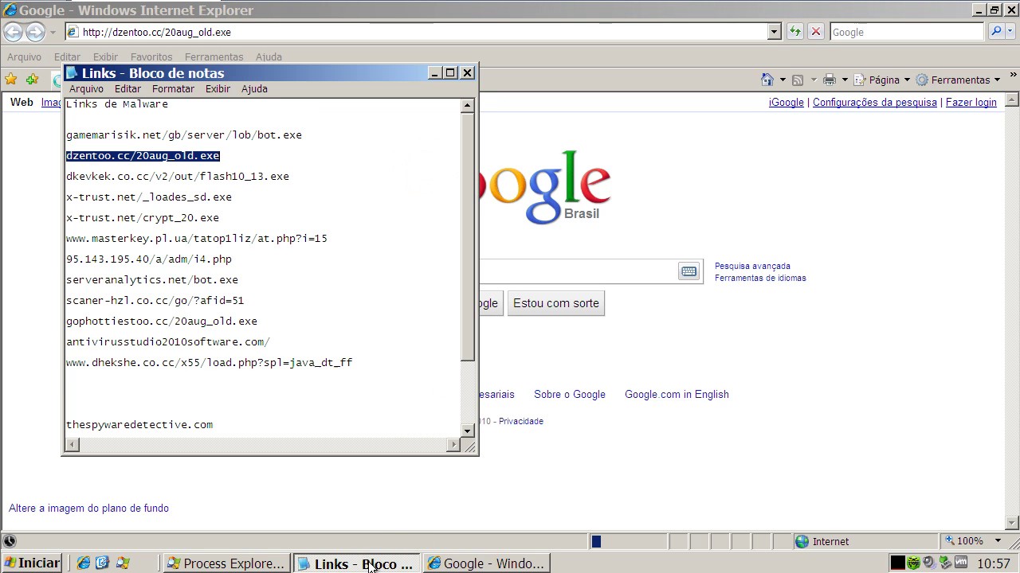
double_click(235, 177)
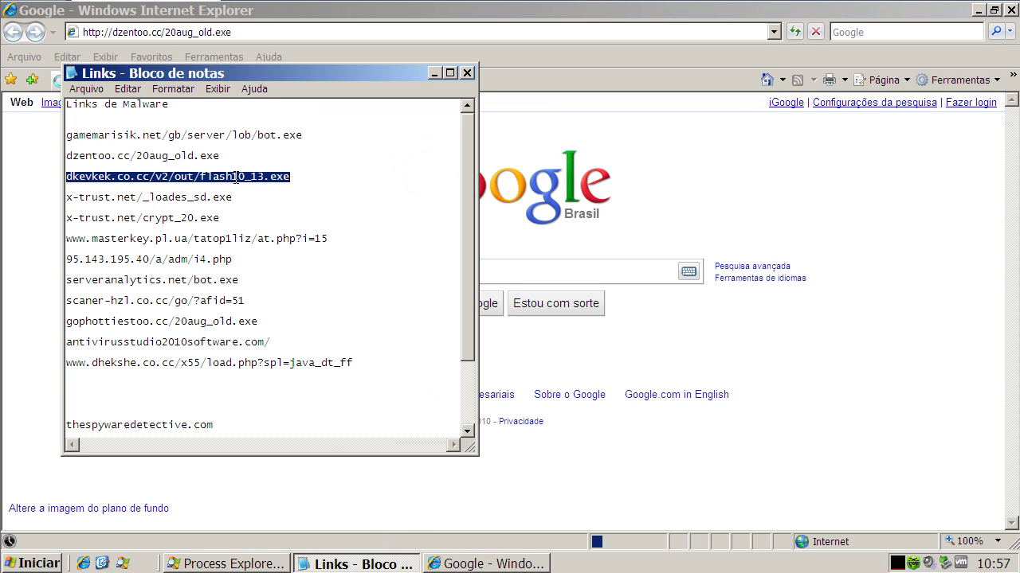
right_click(236, 177)
click(303, 227)
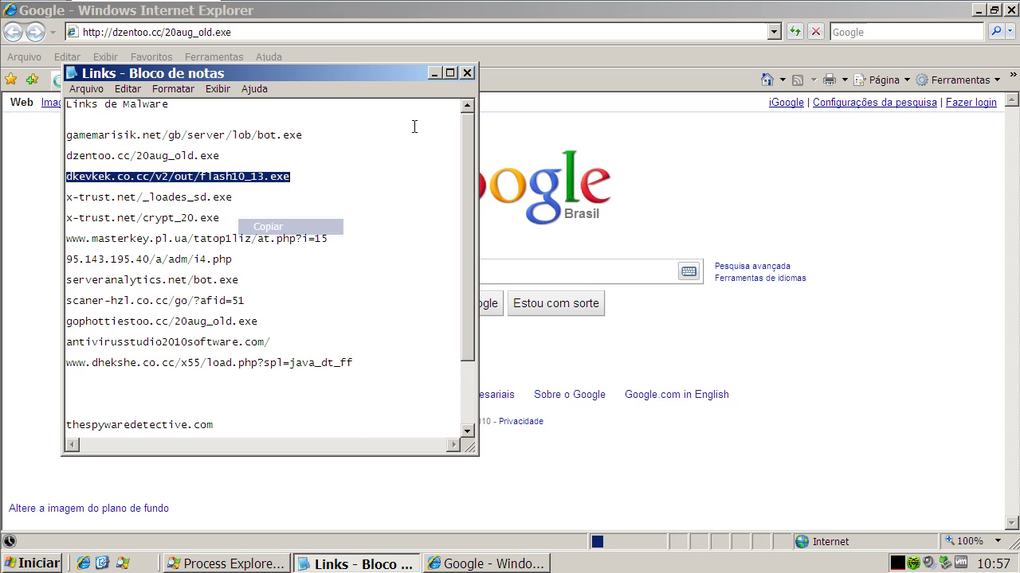
click(434, 72)
click(298, 82)
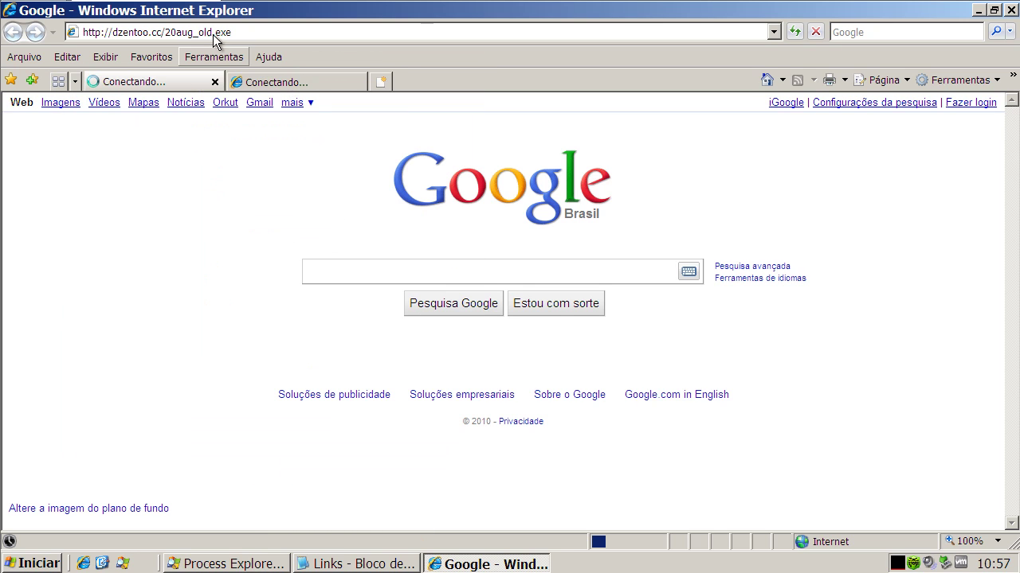
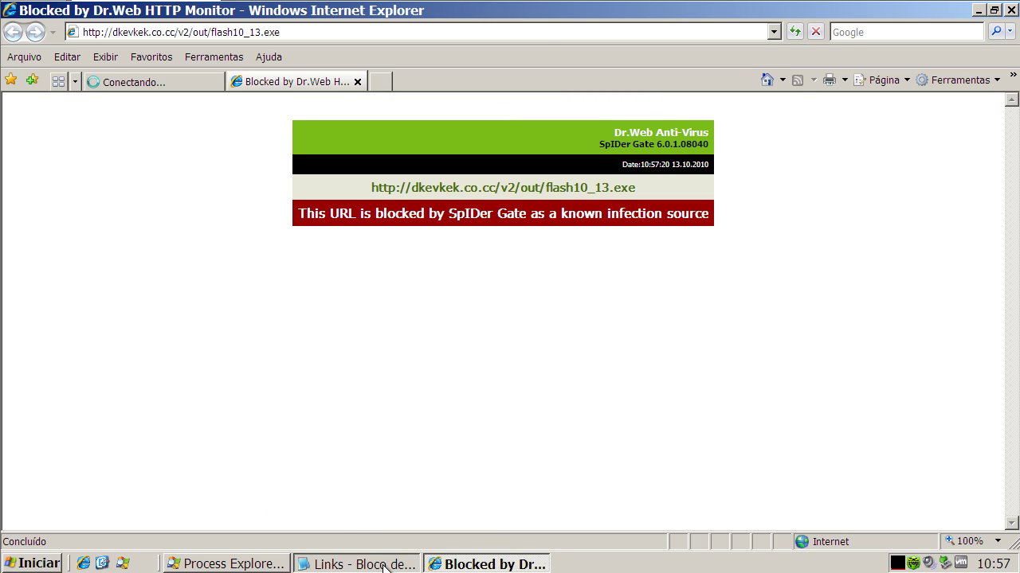
- Copy the link x-trust.net/_loades_sd.exe from the Links note, return the browser tab to its home page and load the link
click(359, 564)
double_click(151, 196)
right_click(151, 197)
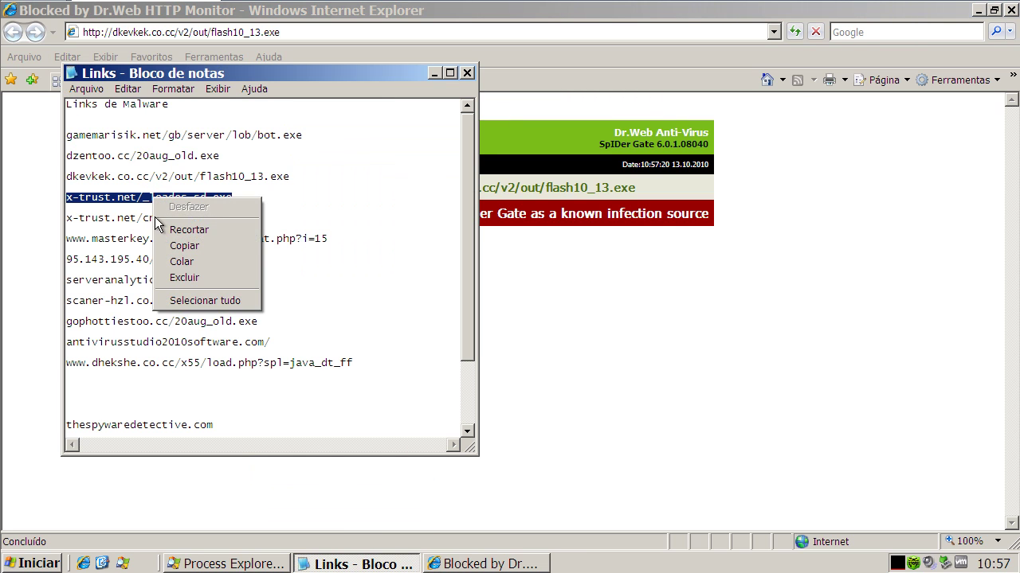
click(170, 245)
click(170, 32)
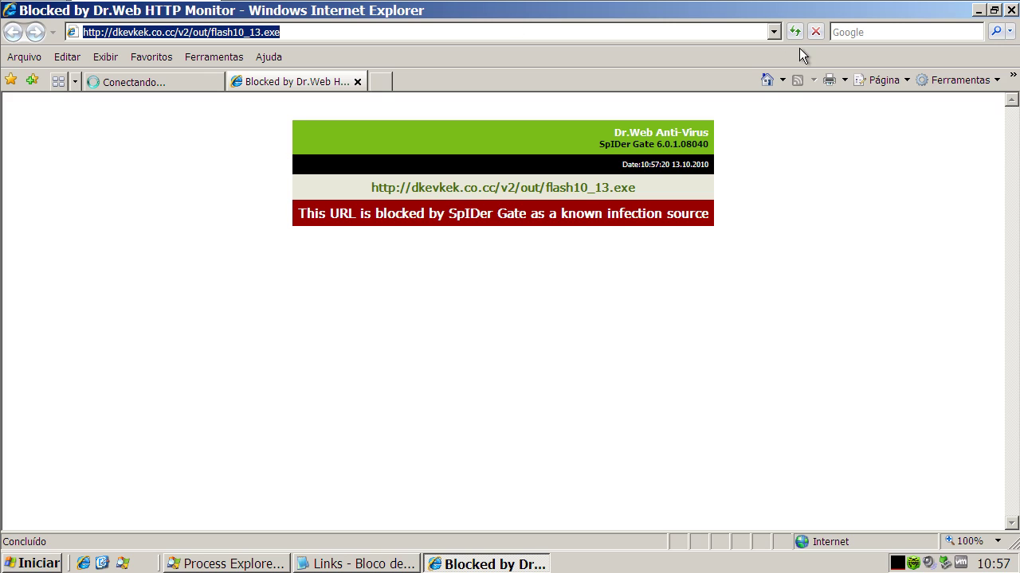
click(766, 81)
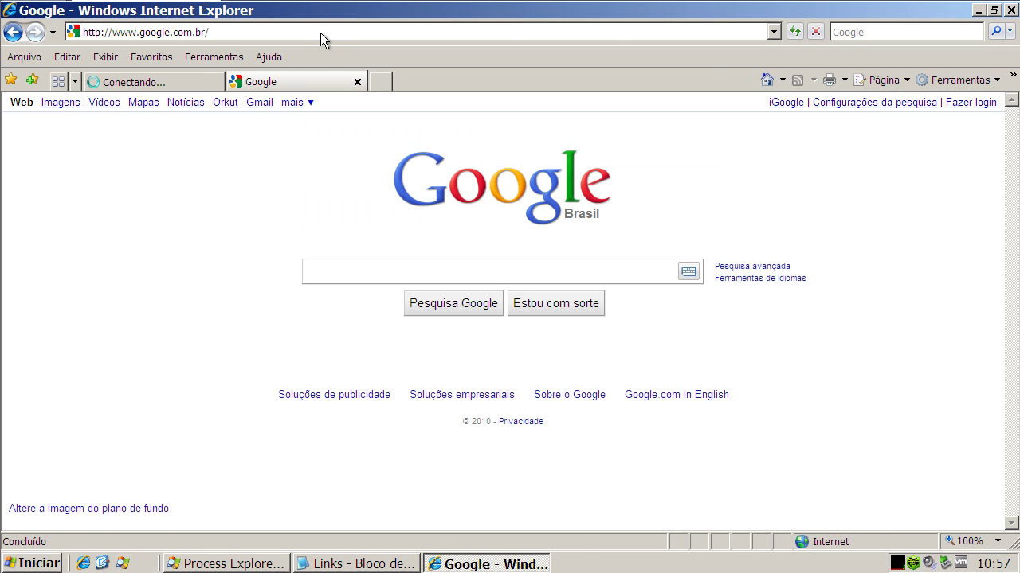
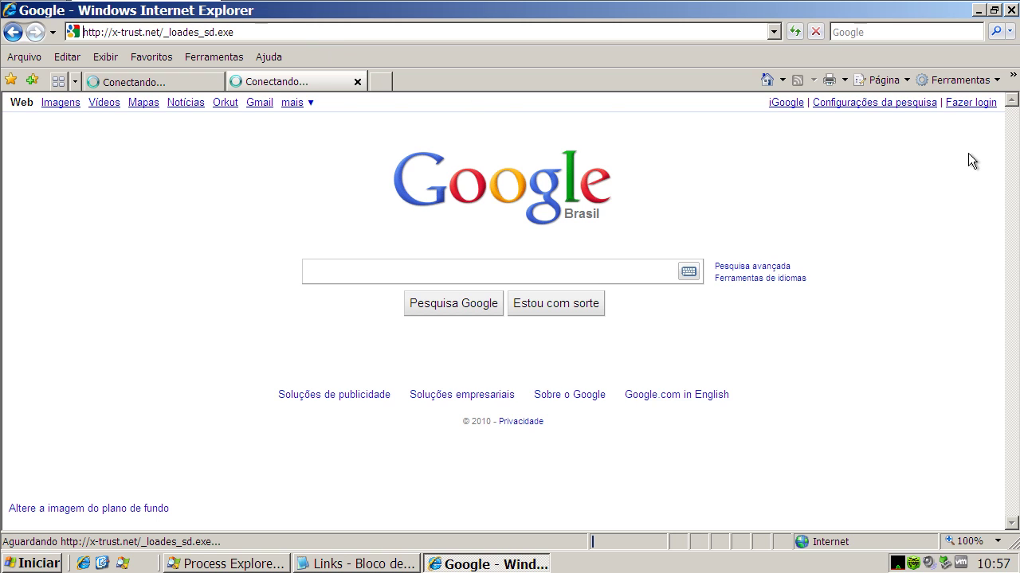
- Run the _loades_sd.exe download despite the unverified publisher and allow each flagged Internet Explorer connection once in the Dr.Web Firewall
click(507, 287)
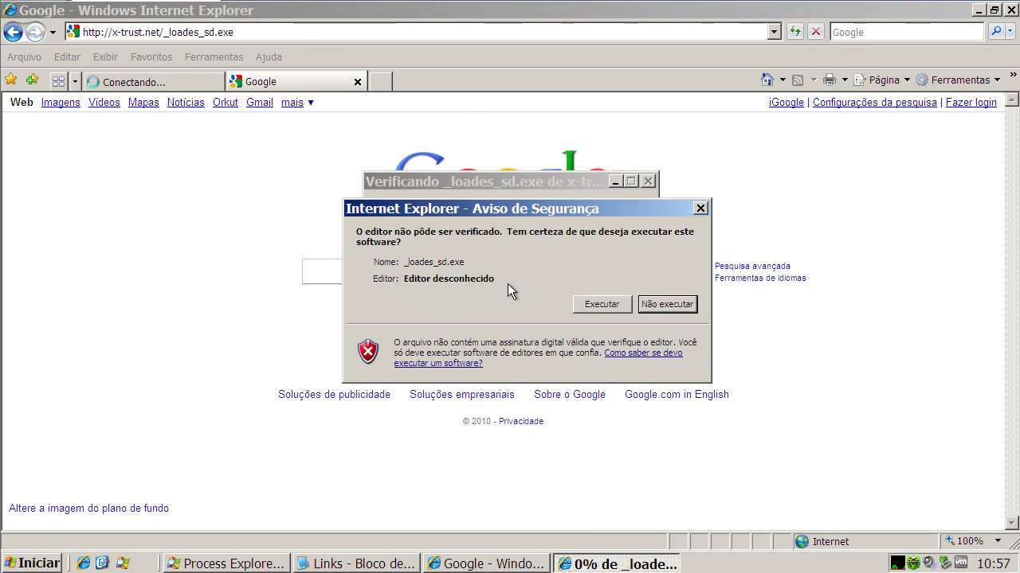
click(610, 306)
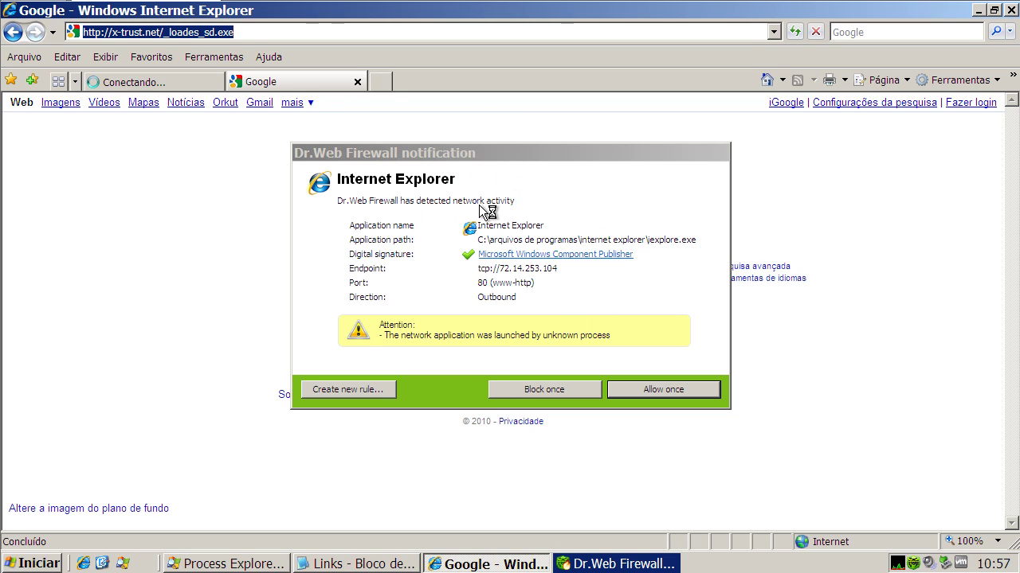
click(662, 390)
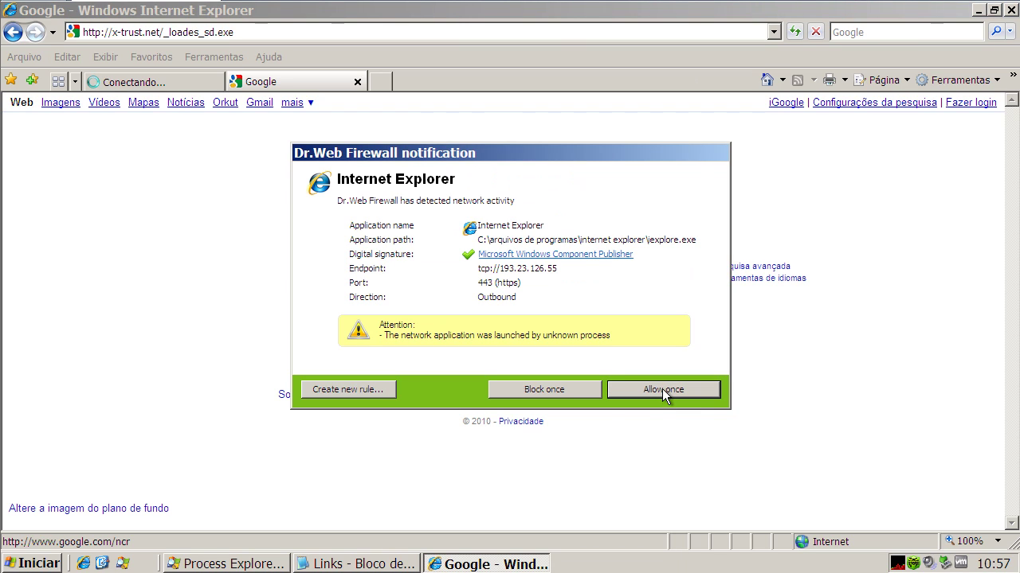
click(662, 390)
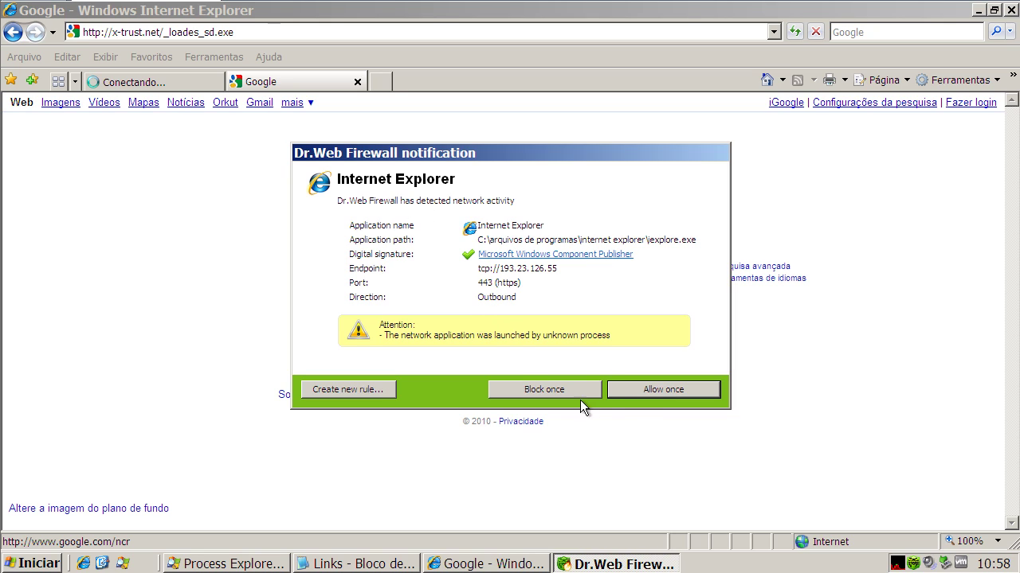
click(645, 390)
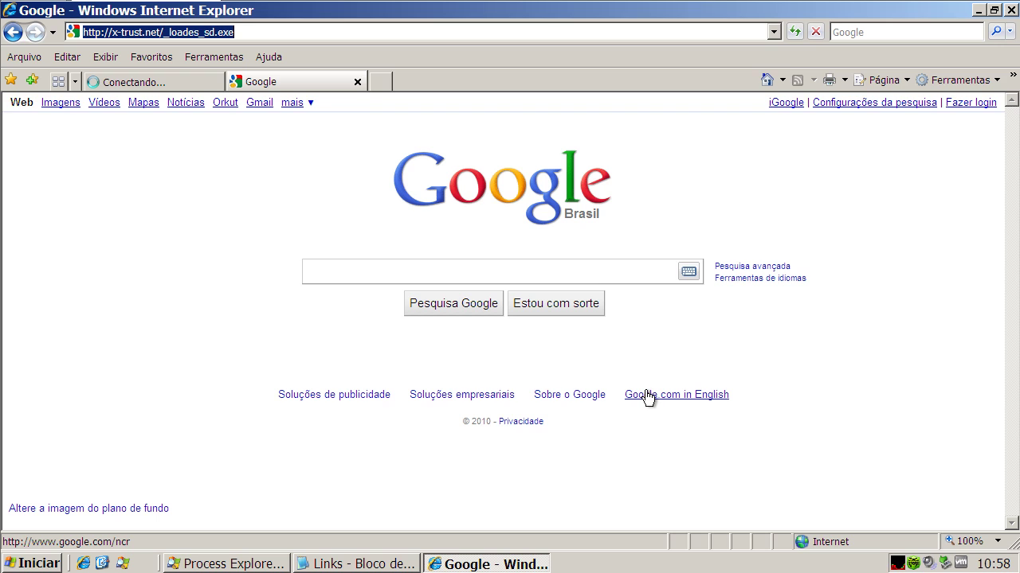
- Copy the link x-trust.net/crypt_20.exe from the Links note and load it in the browser, allowing flagged firewall connections once
click(340, 564)
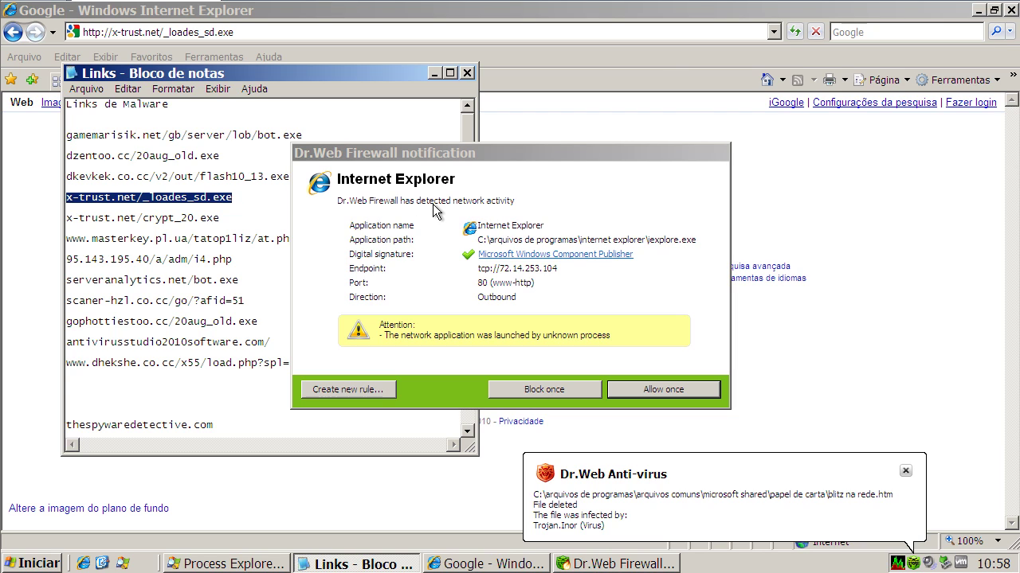
click(673, 391)
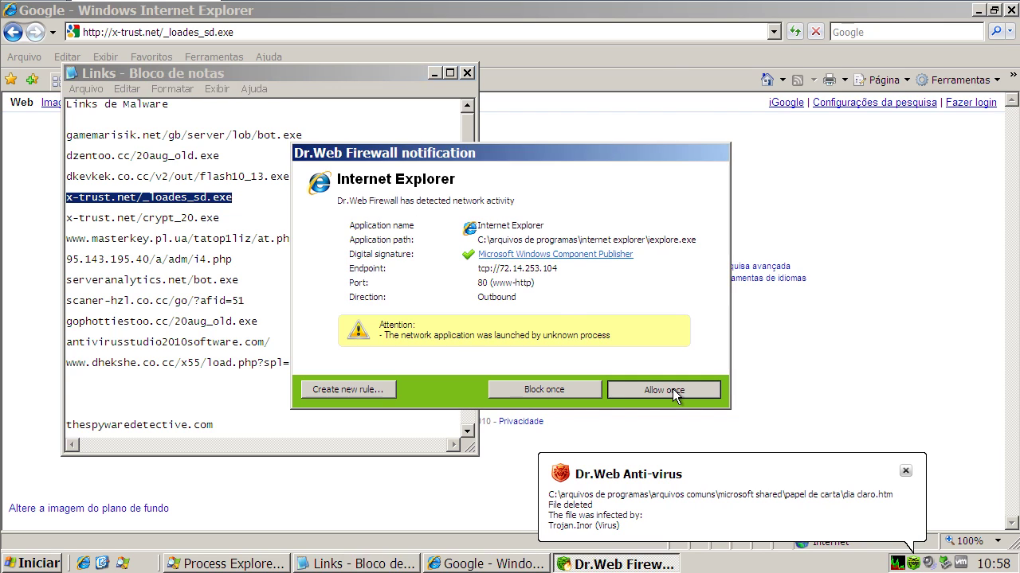
double_click(151, 217)
right_click(153, 217)
click(182, 268)
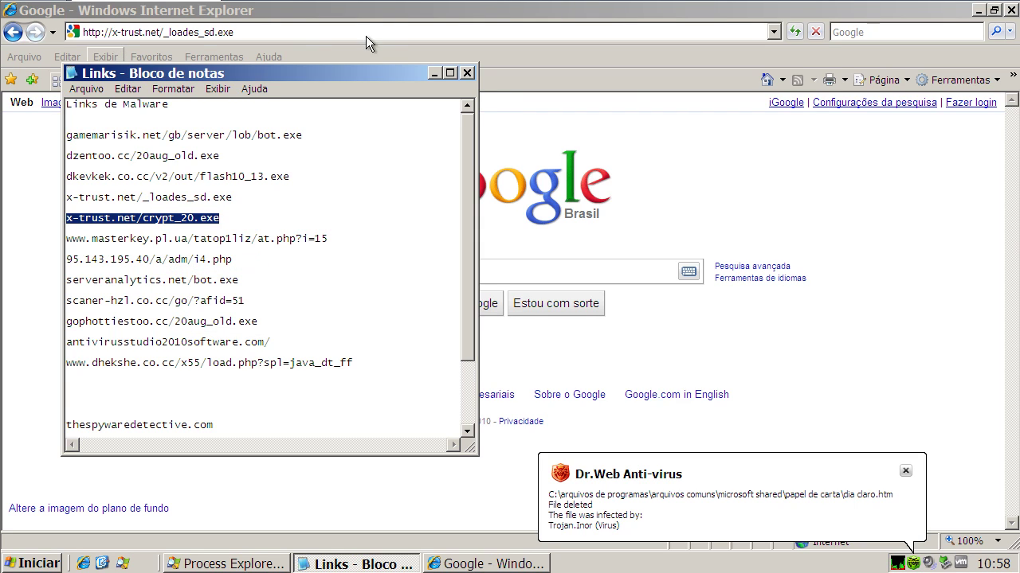
click(435, 75)
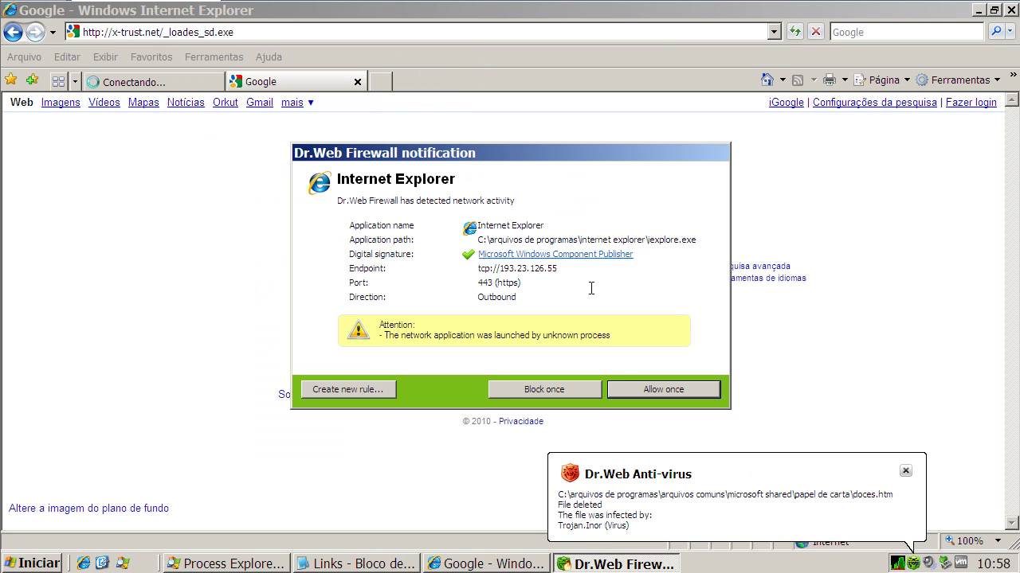
click(641, 390)
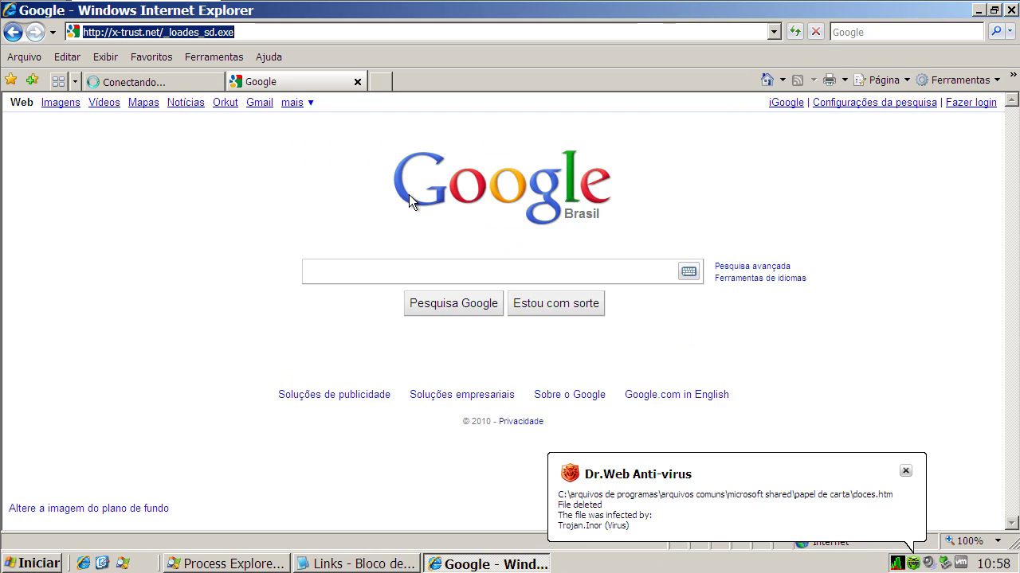
key(ctrl+v)
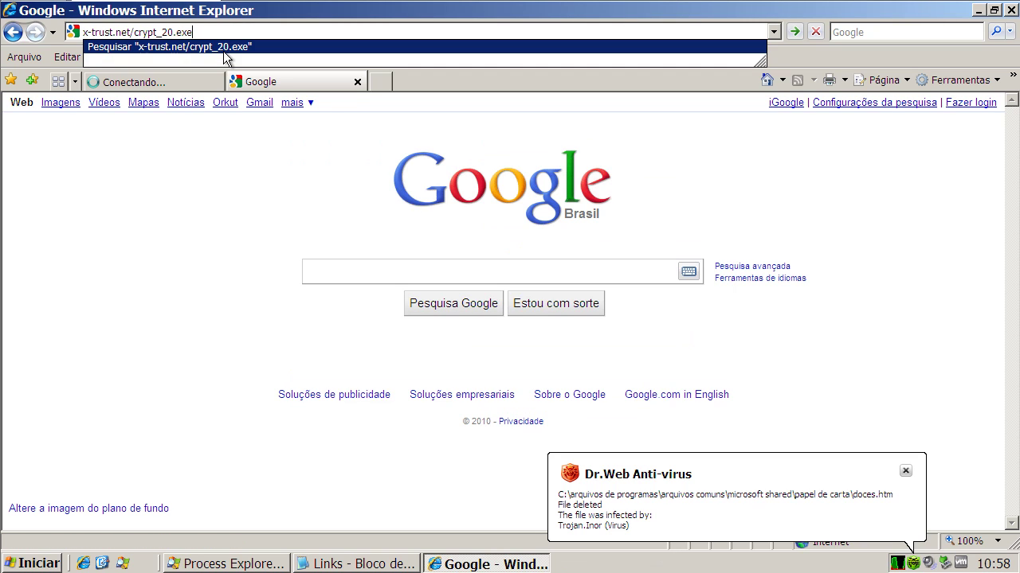
key(Return)
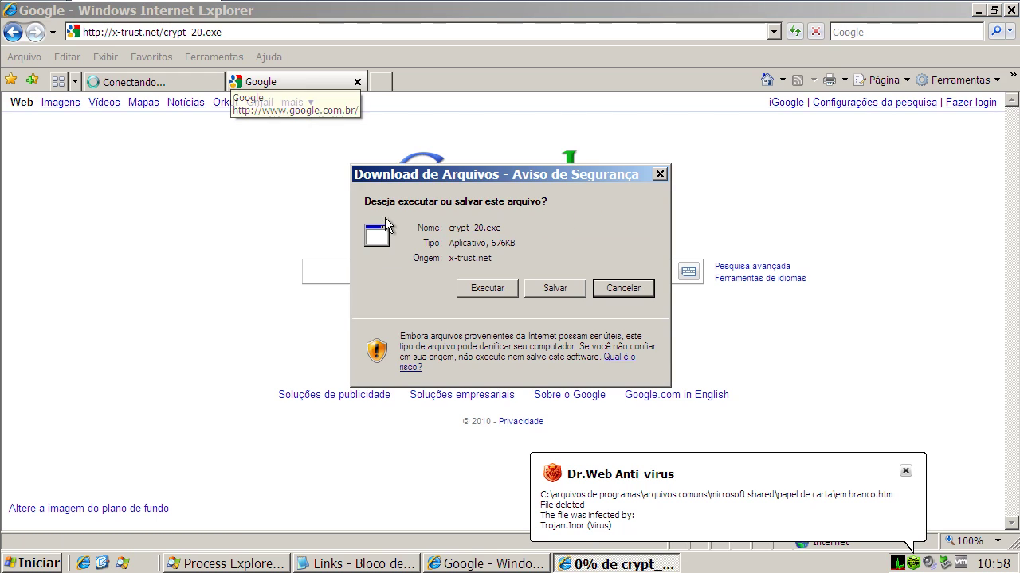
- Run the crypt_20.exe download despite the unverified publisher
click(475, 288)
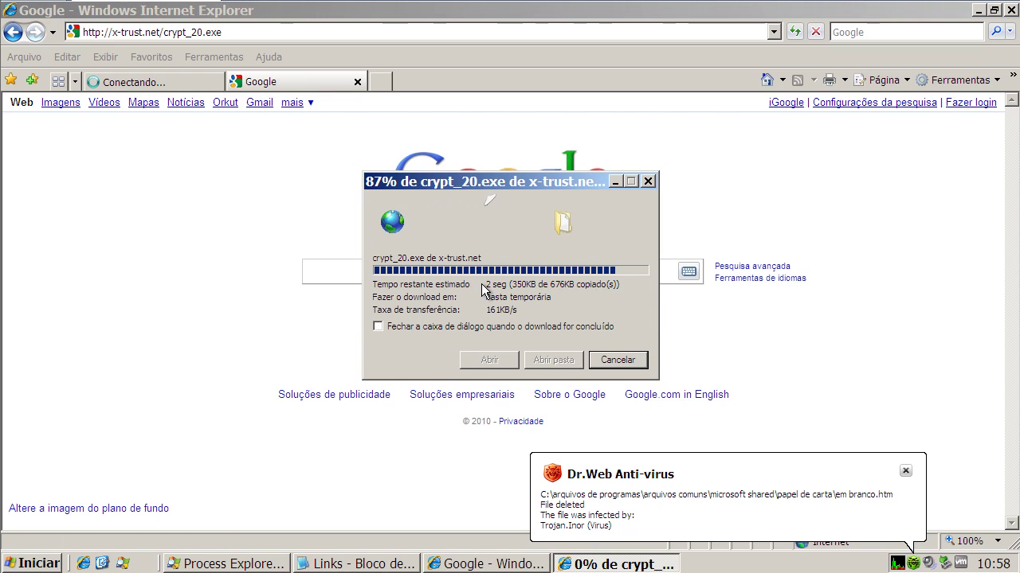
click(560, 264)
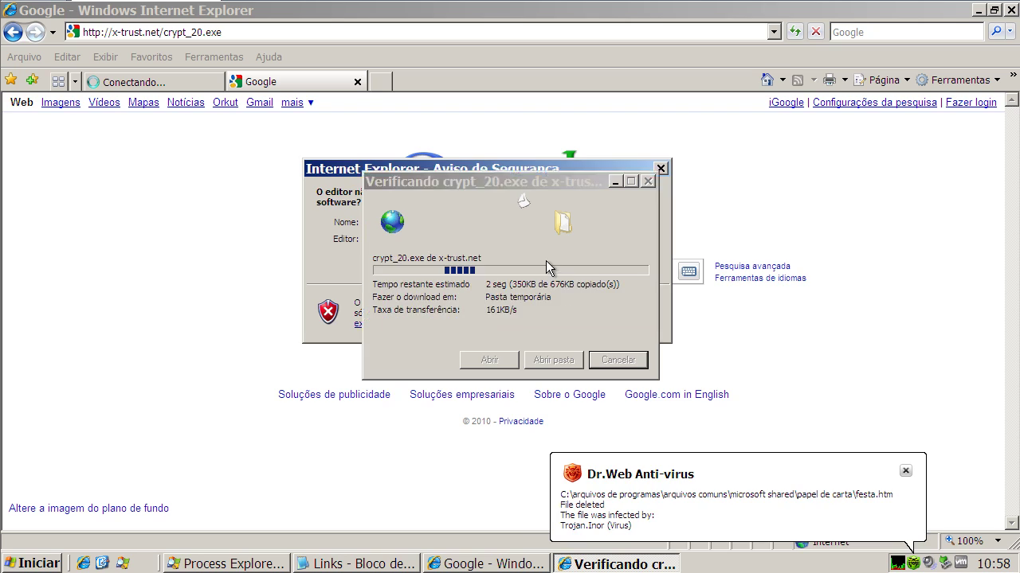
click(528, 322)
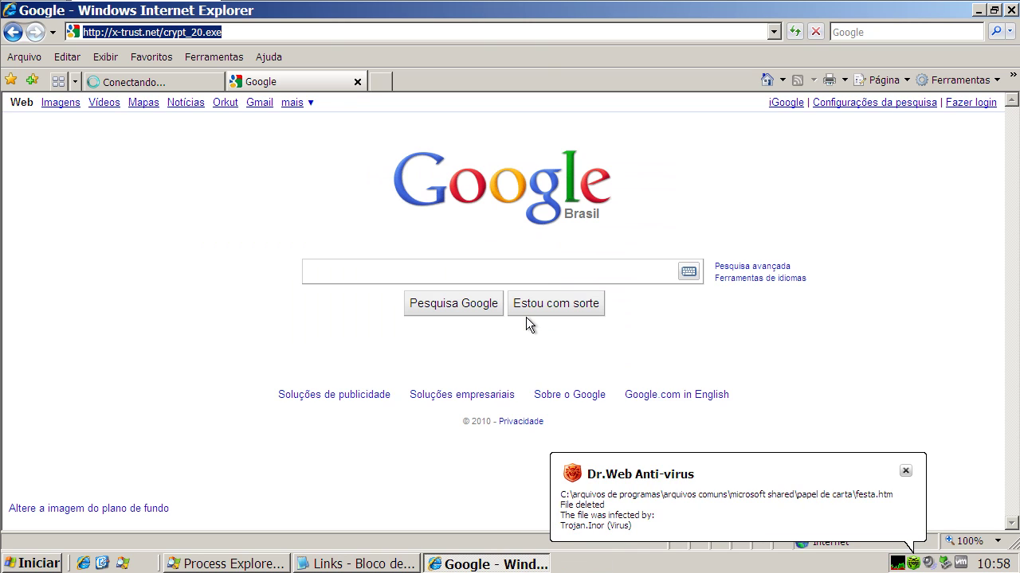
- Dismiss the successive Dr.Web Anti-virus notifications about infected files
click(906, 473)
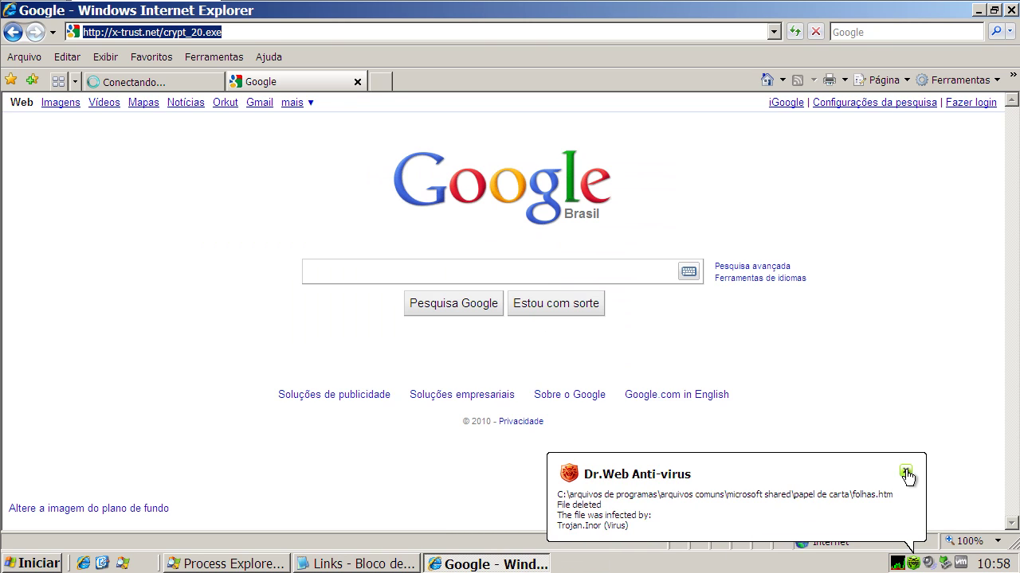
click(905, 472)
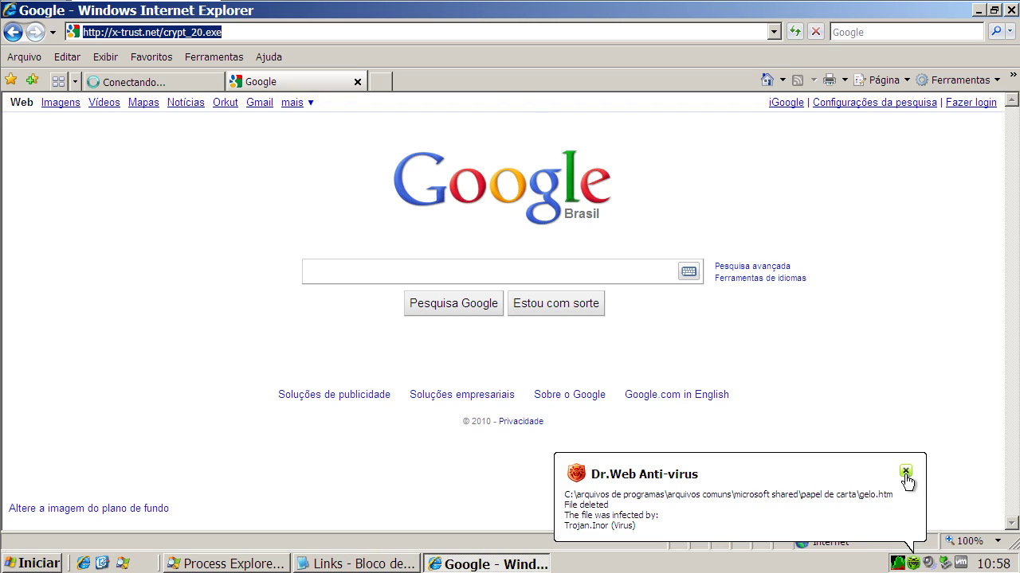
click(906, 473)
click(906, 473)
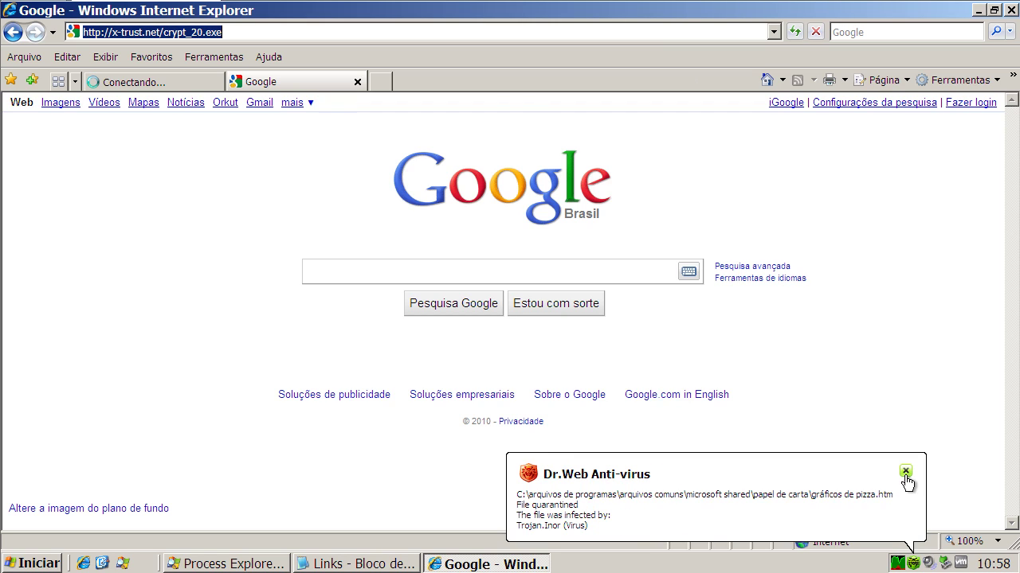
click(906, 473)
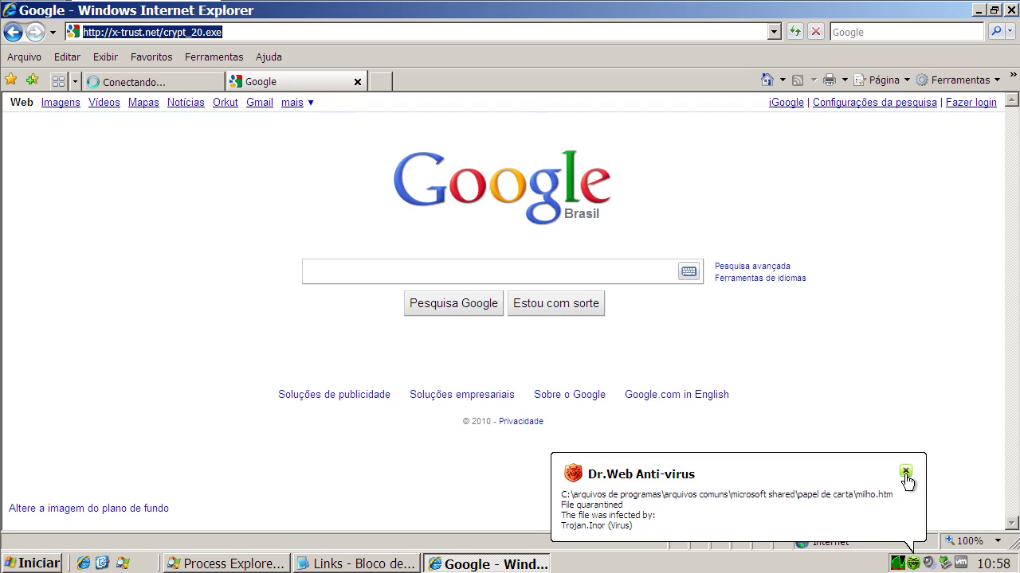
click(906, 473)
click(906, 473)
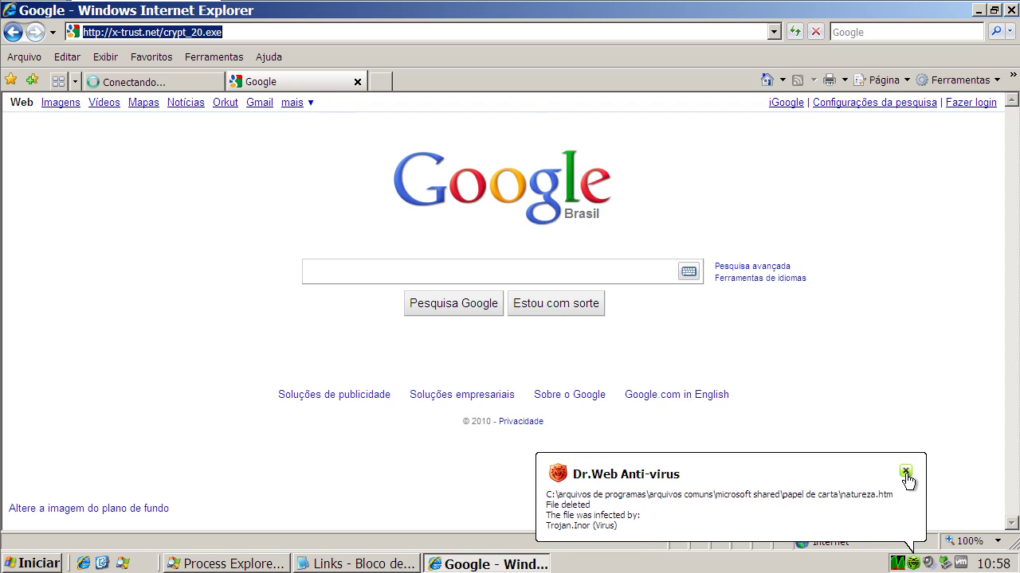
click(905, 473)
click(905, 473)
click(905, 473)
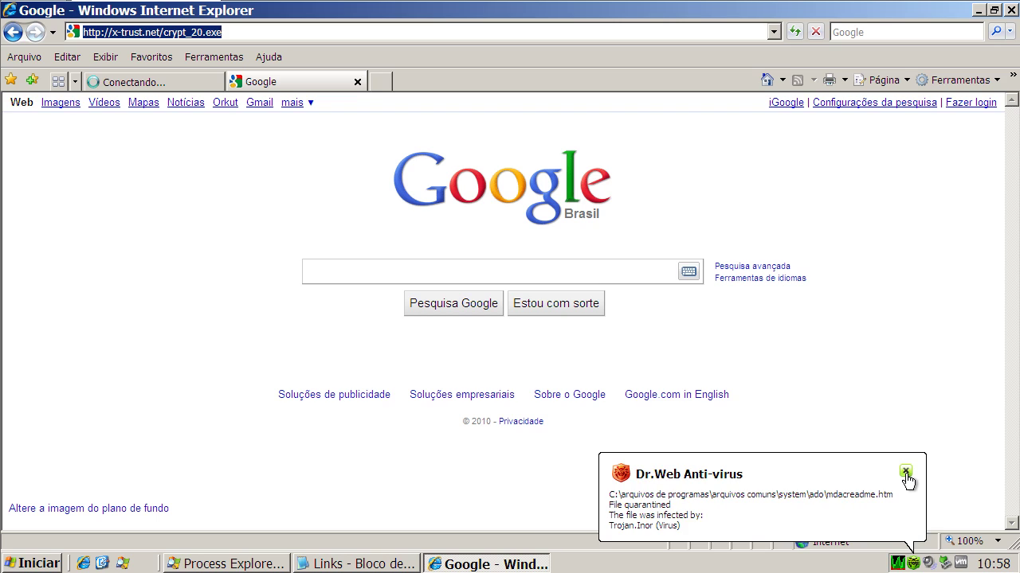
click(907, 475)
click(906, 488)
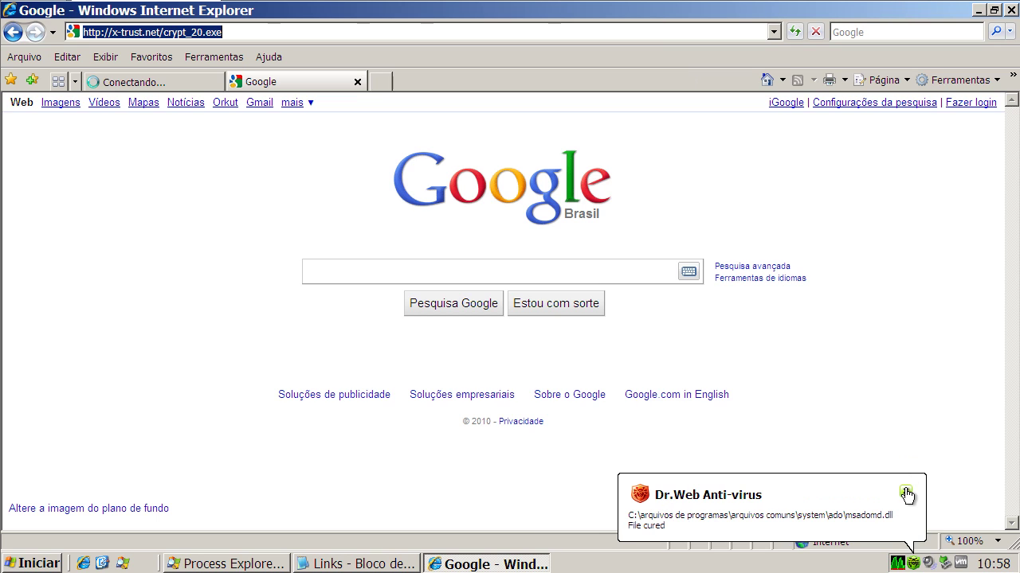
click(905, 494)
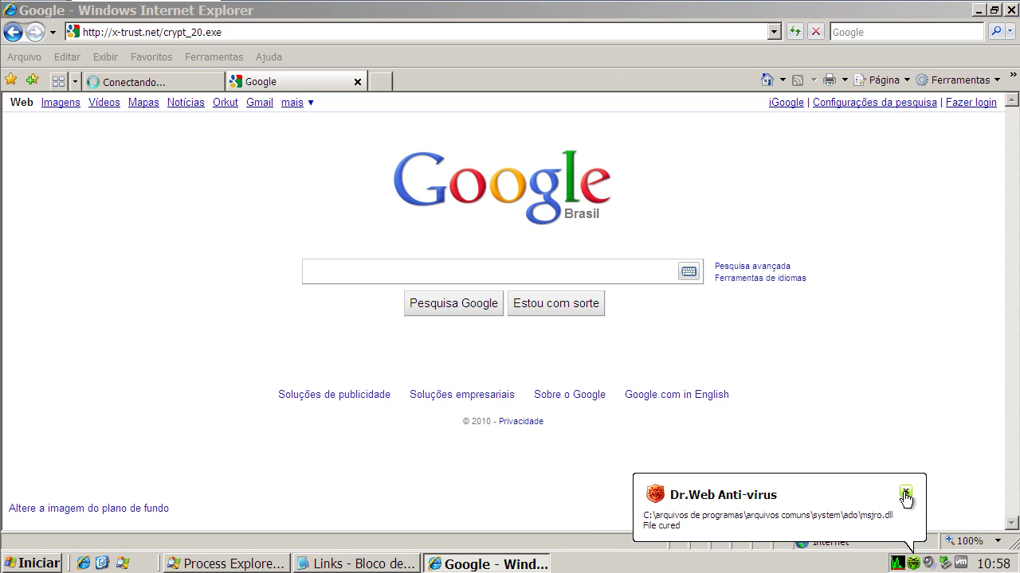
click(906, 495)
click(906, 493)
click(906, 494)
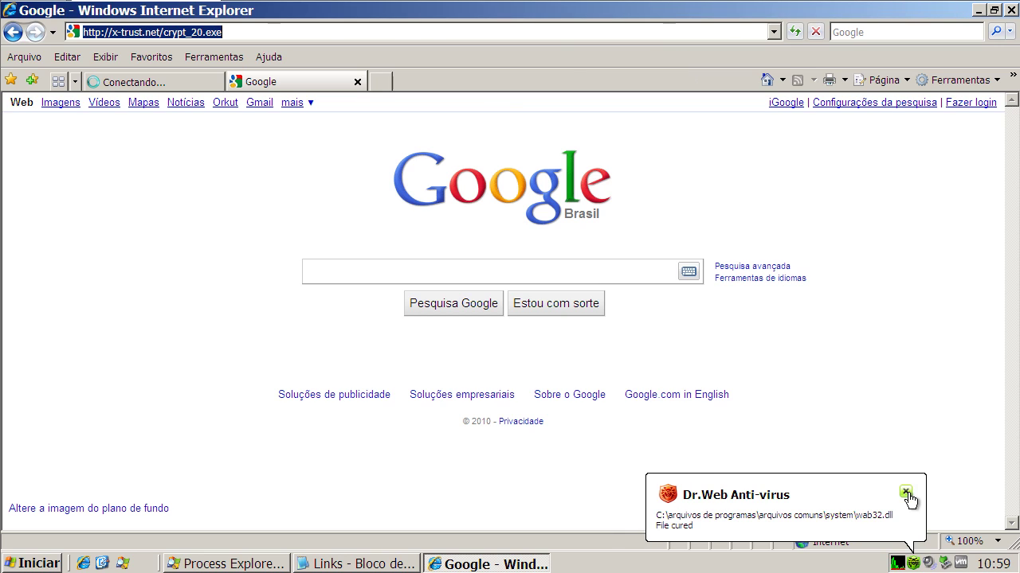
- Close the browser tab that is still connecting, keeping the other Google tab
click(120, 82)
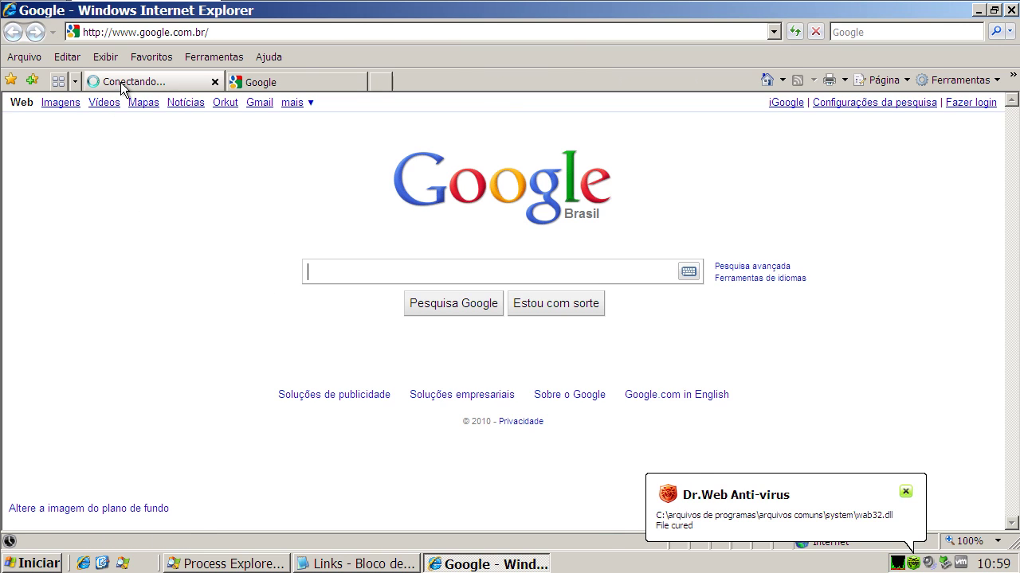
click(214, 83)
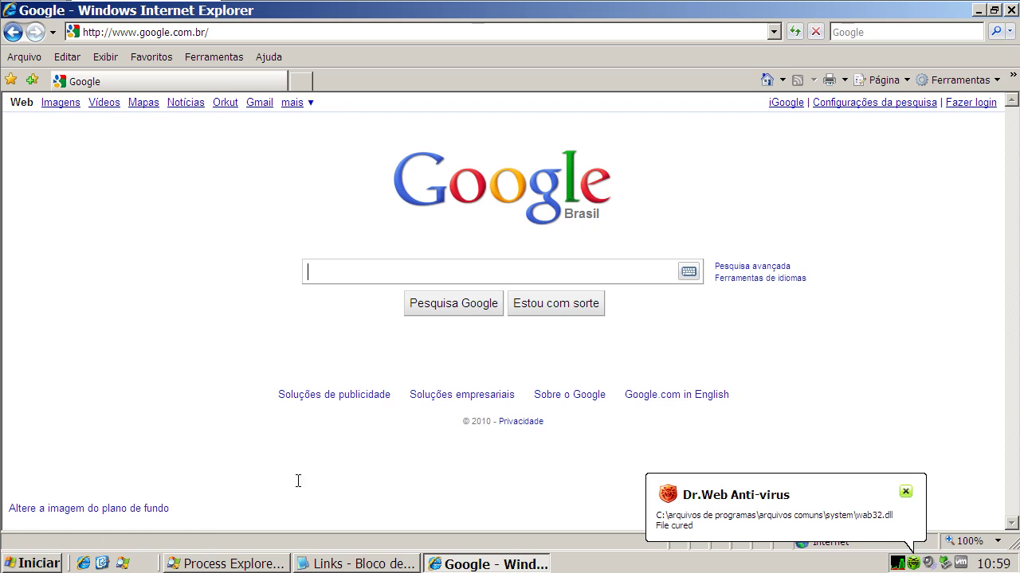
click(333, 563)
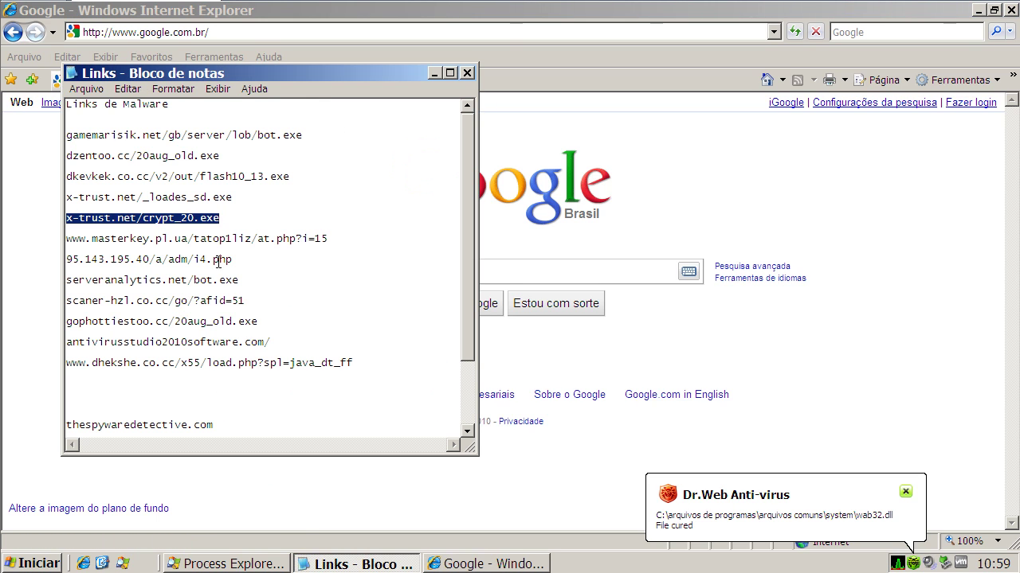
double_click(215, 239)
right_click(215, 239)
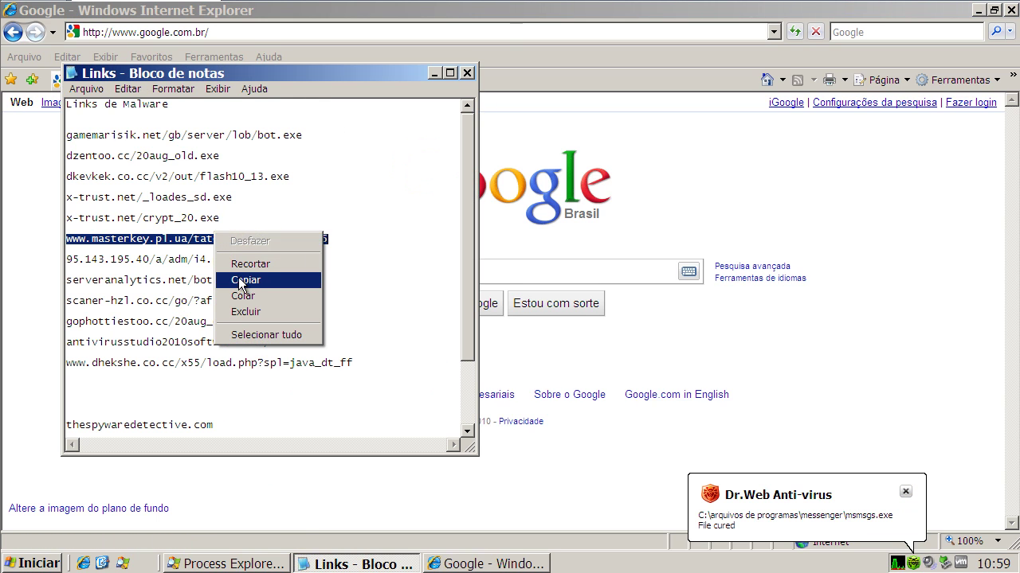
click(240, 280)
click(432, 72)
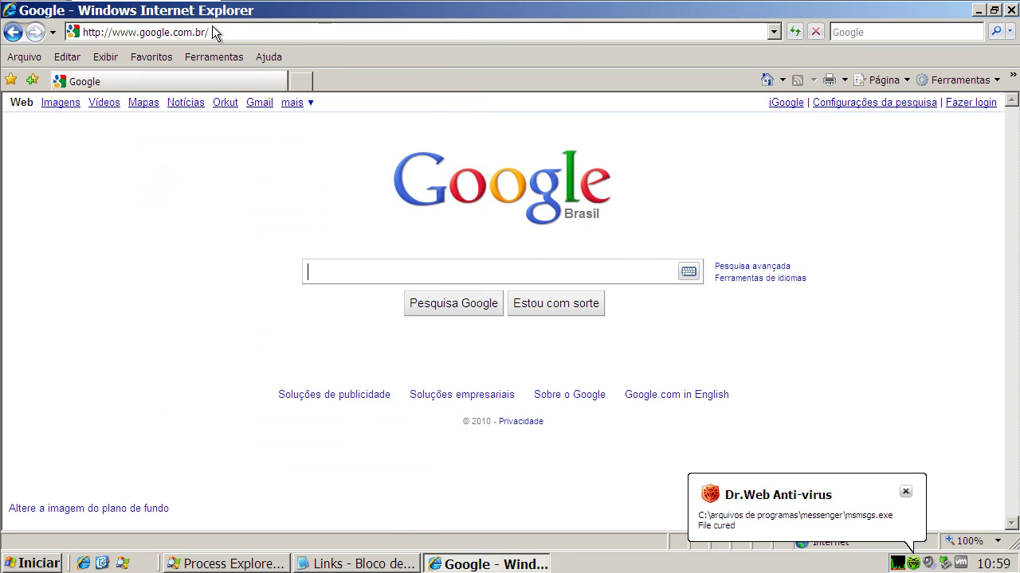
click(654, 388)
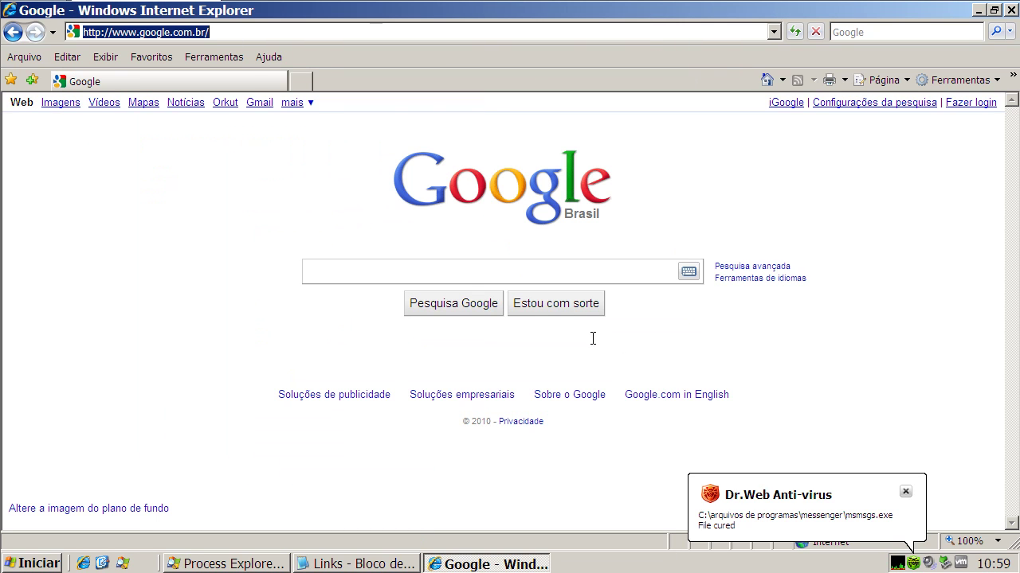
key(ctrl+v)
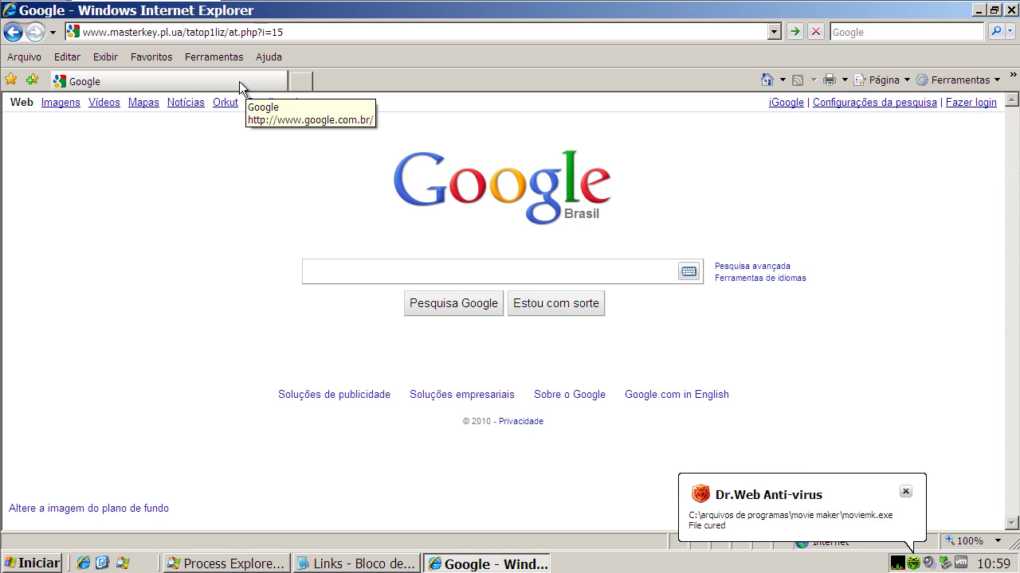
key(Return)
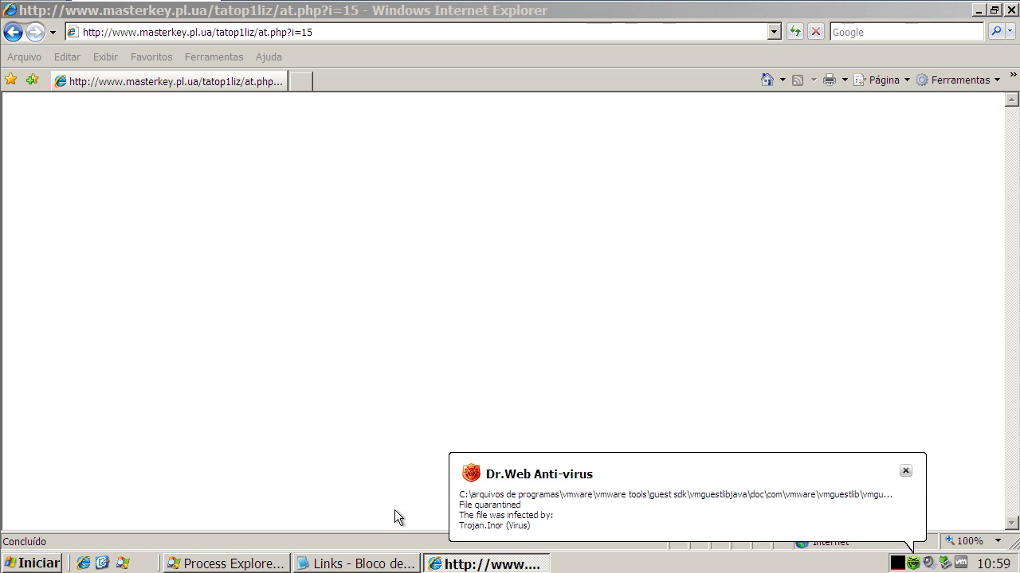
- Copy the link 95.143.195.40/a/adm/i4.php from the Links note and load it in the current browser tab
click(368, 565)
double_click(229, 259)
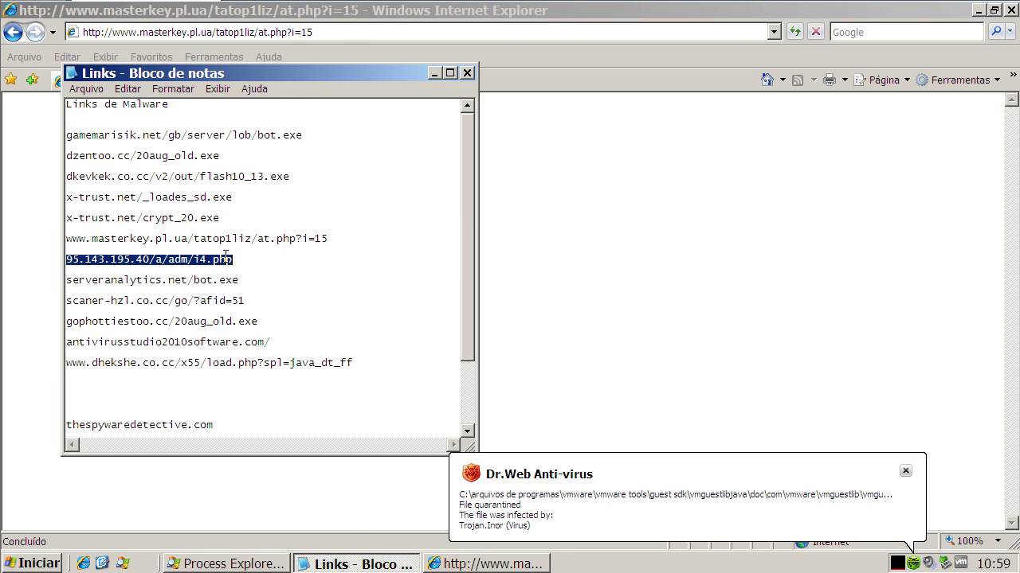
right_click(227, 259)
click(254, 306)
click(433, 73)
click(307, 34)
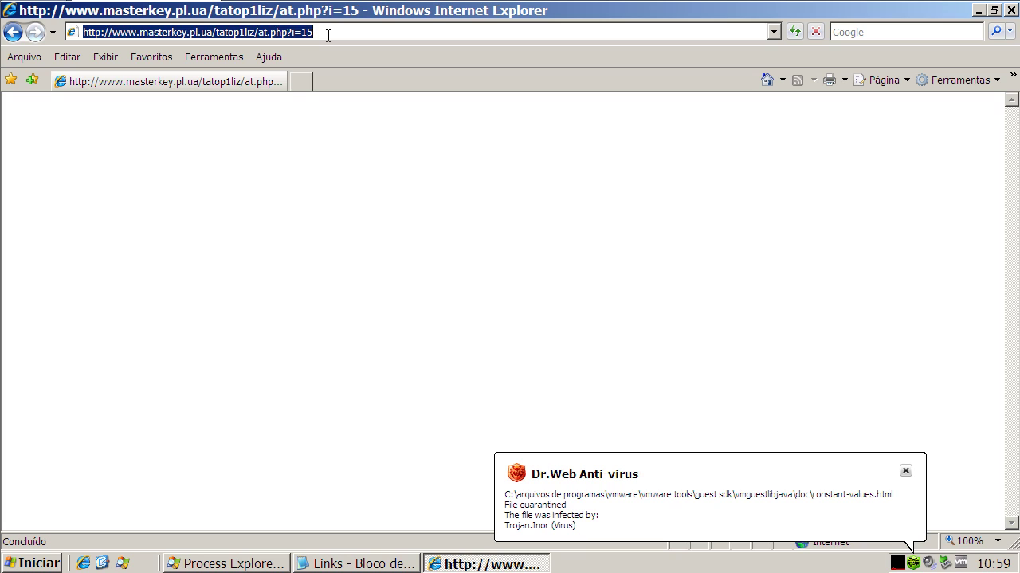
key(ctrl+v)
key(Return)
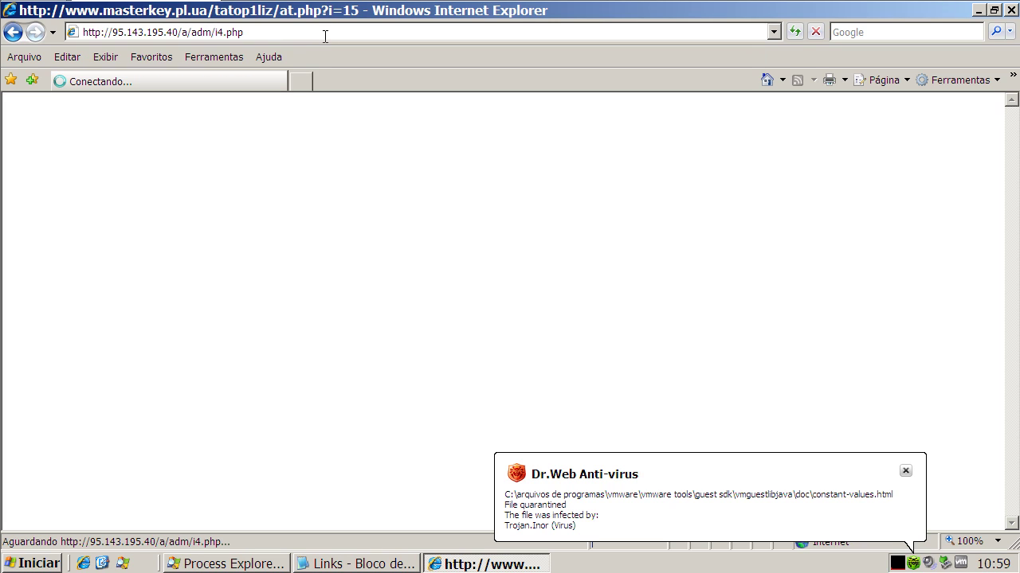
- Dismiss the successive Dr.Web Anti-virus notifications about quarantined VMware files while the page is connecting
click(905, 472)
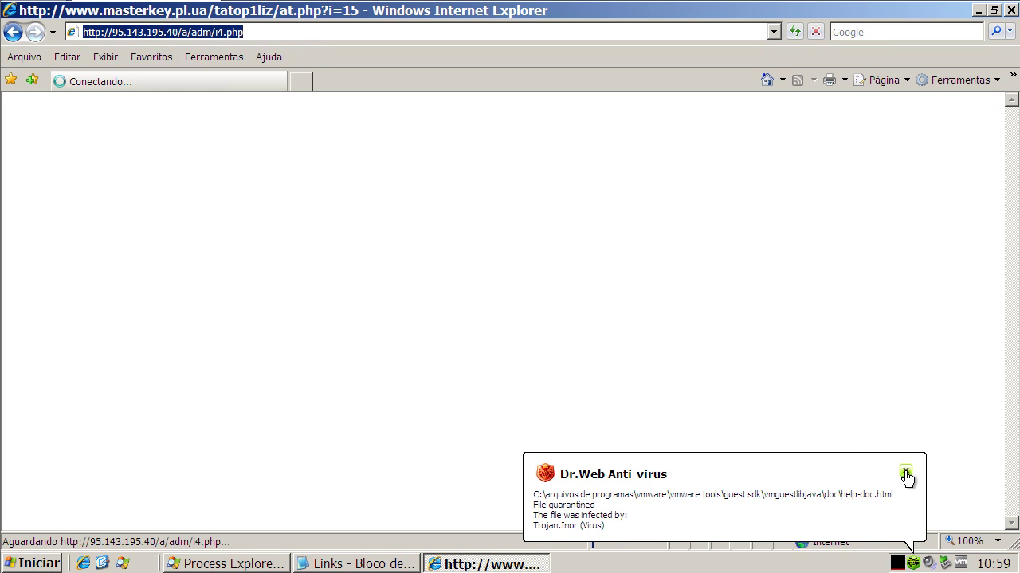
click(906, 473)
click(906, 472)
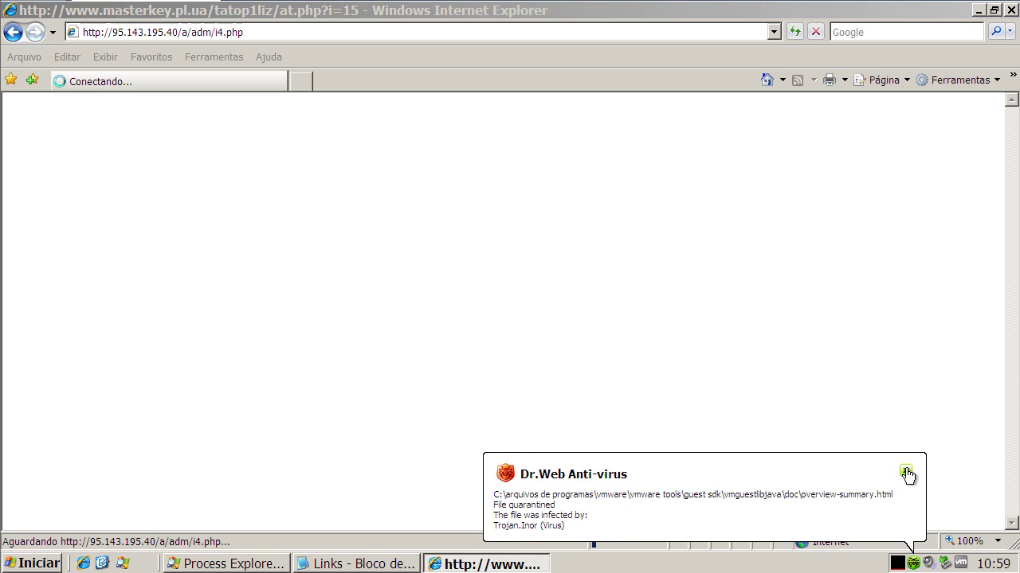
click(906, 473)
click(906, 472)
click(906, 472)
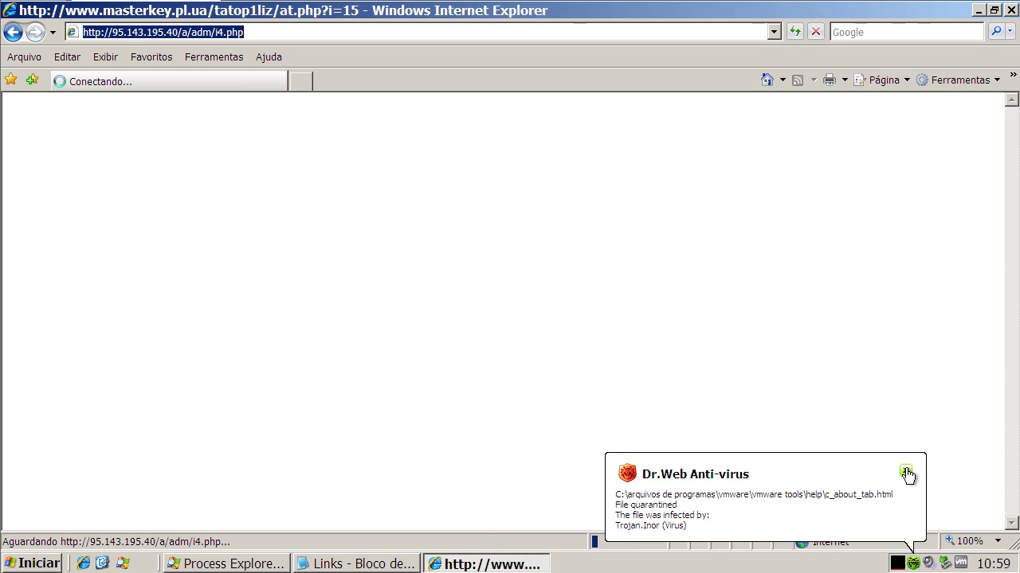
click(905, 473)
click(906, 472)
click(905, 472)
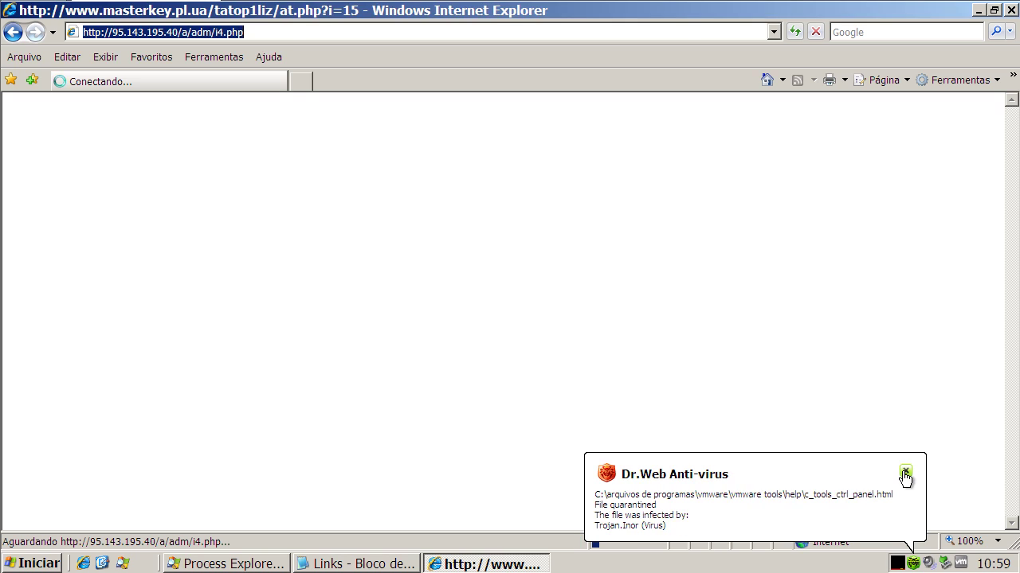
click(906, 473)
click(905, 473)
click(906, 472)
click(906, 472)
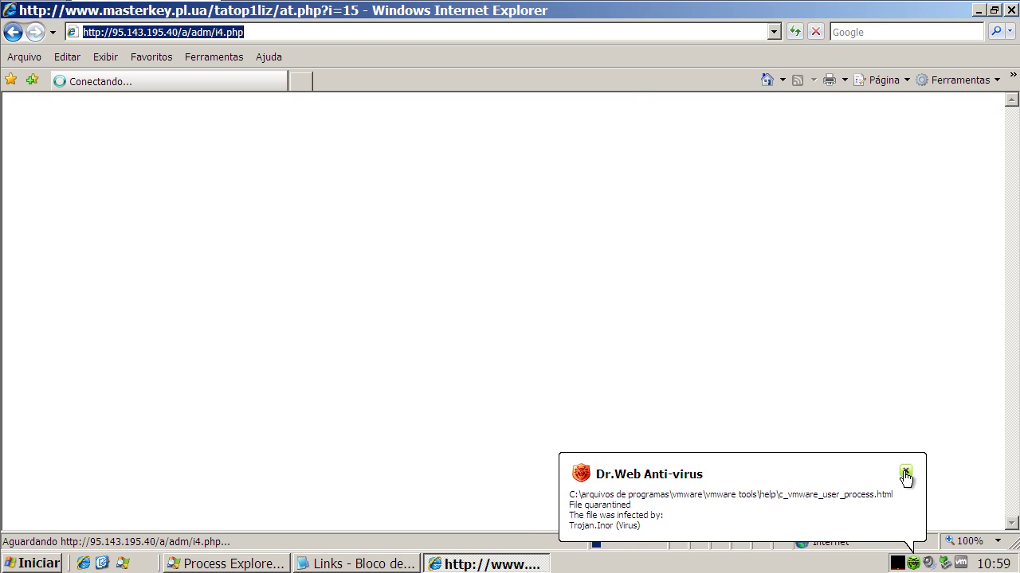
click(906, 472)
click(905, 473)
click(906, 473)
click(906, 472)
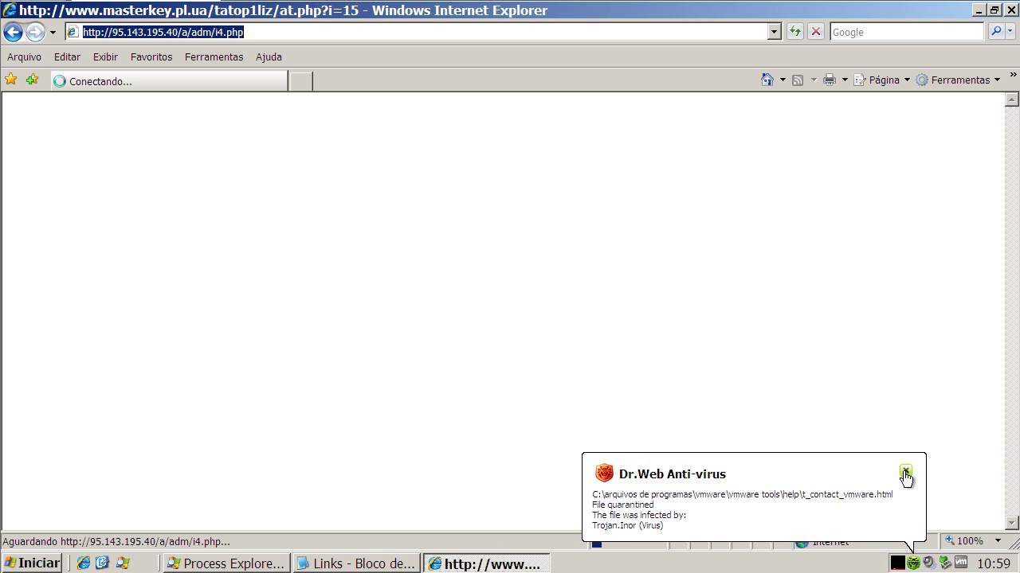
- Copy serveranalytics.net/bot.exe from the Links note and load it in a new browser tab, allowing the flagged firewall connection once
click(388, 564)
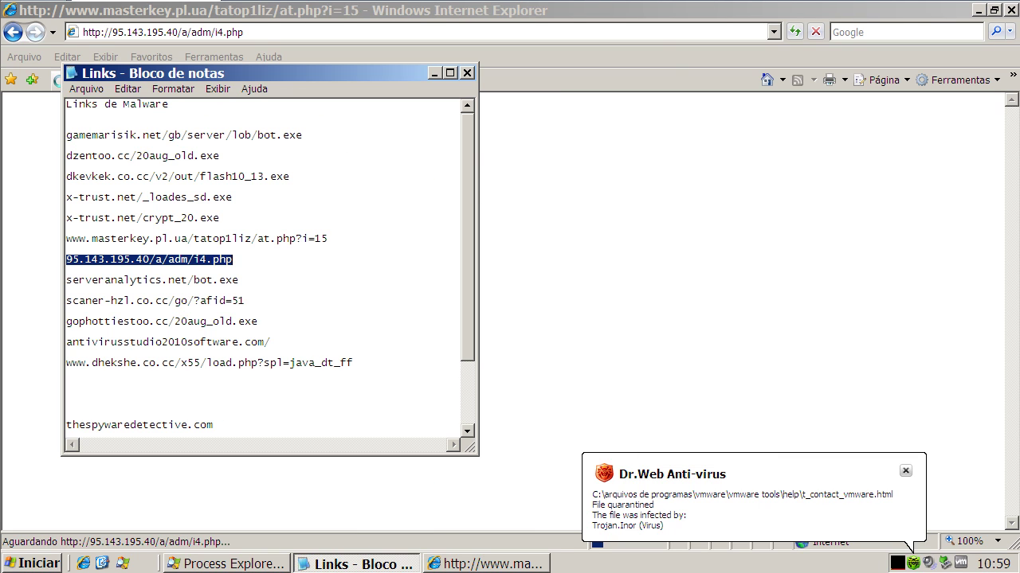
double_click(114, 279)
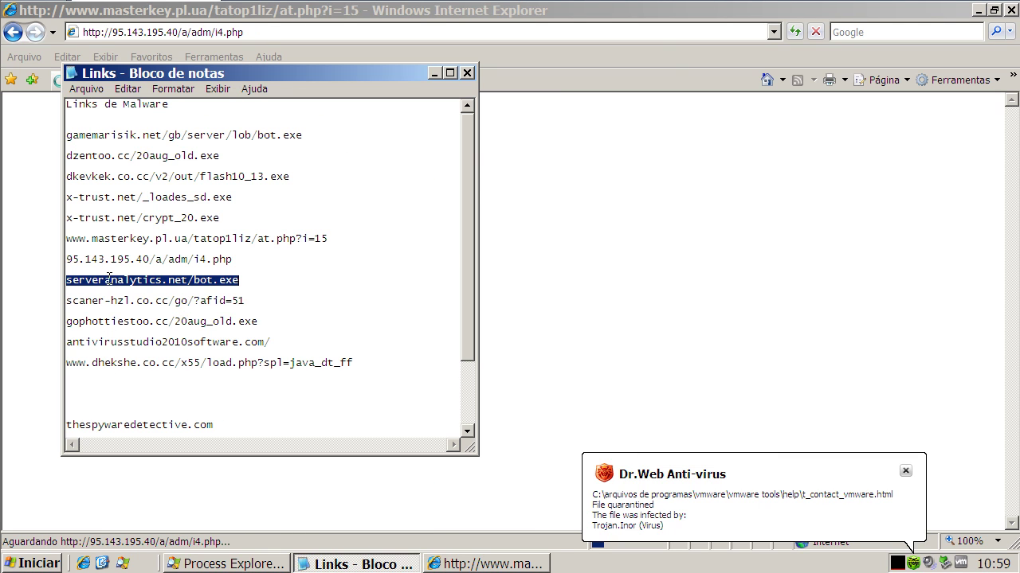
right_click(111, 280)
click(142, 327)
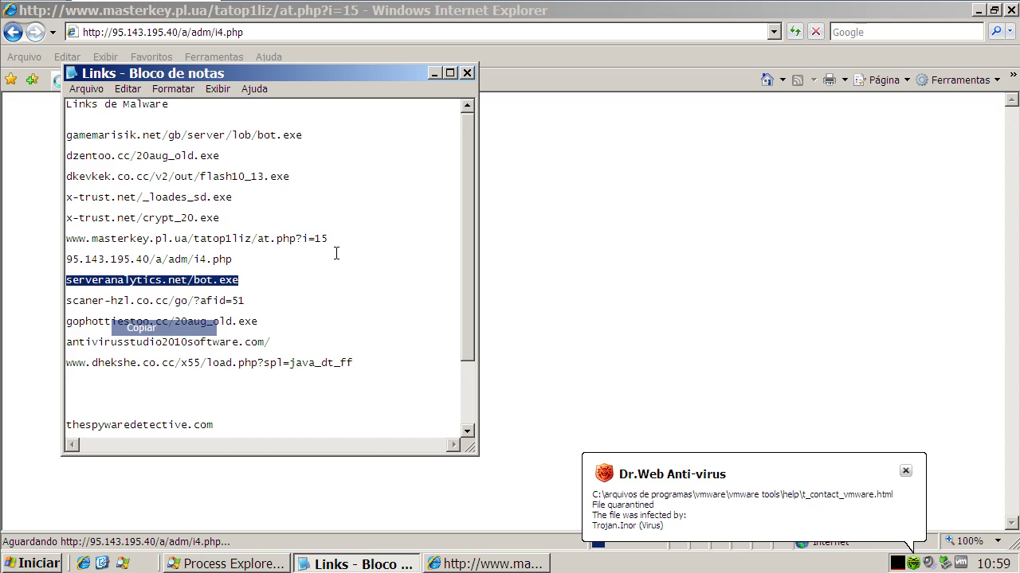
click(434, 73)
click(300, 80)
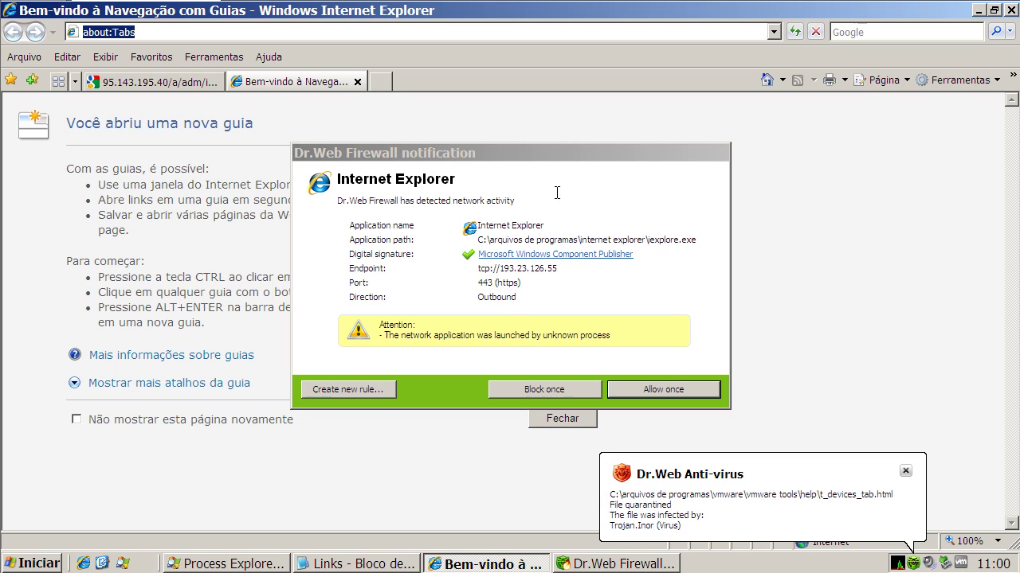
click(667, 389)
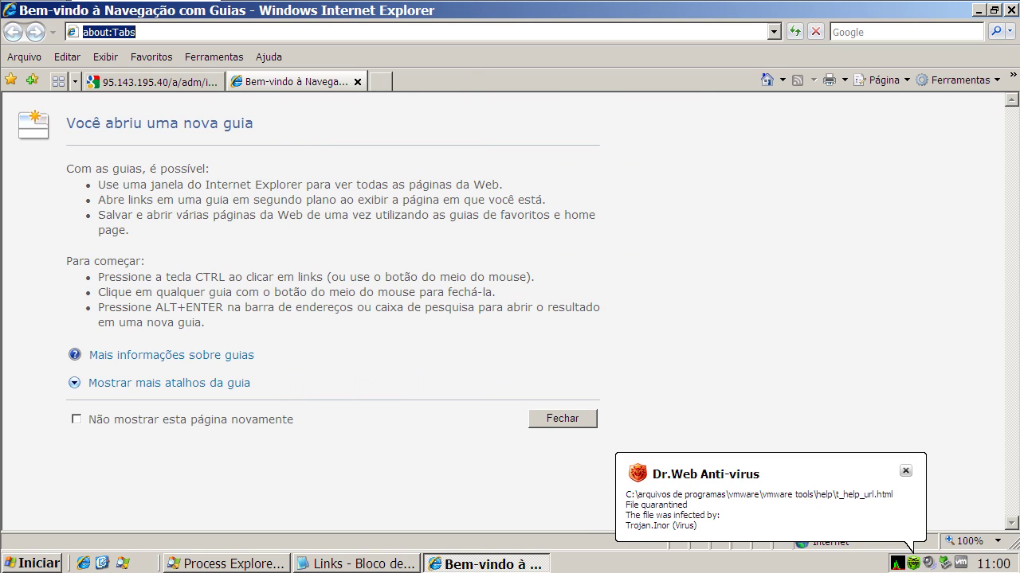
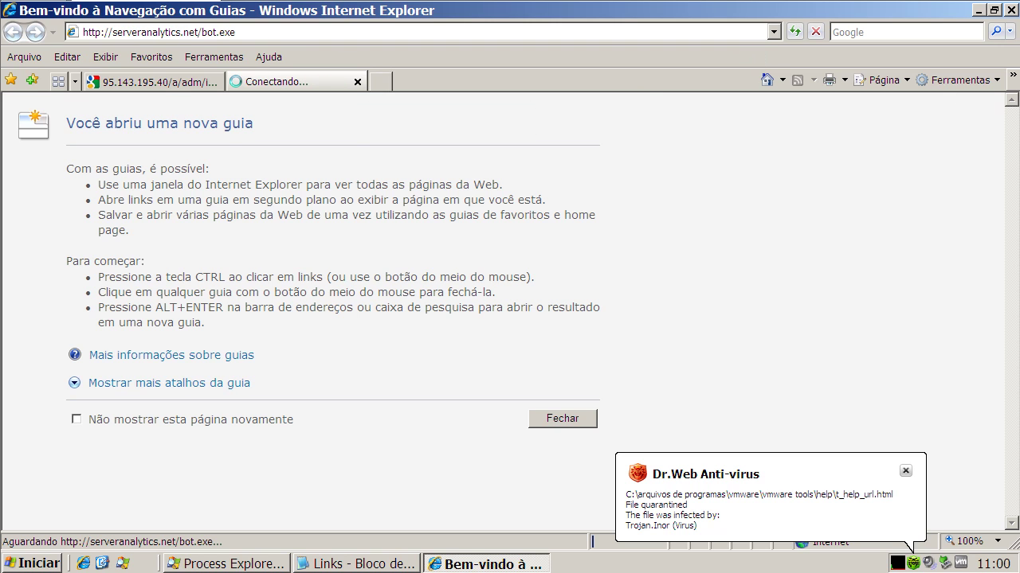
- Close the tab with the Google search for 95.143.195.40/a/adm/i4.php, keeping the newer tab
click(159, 82)
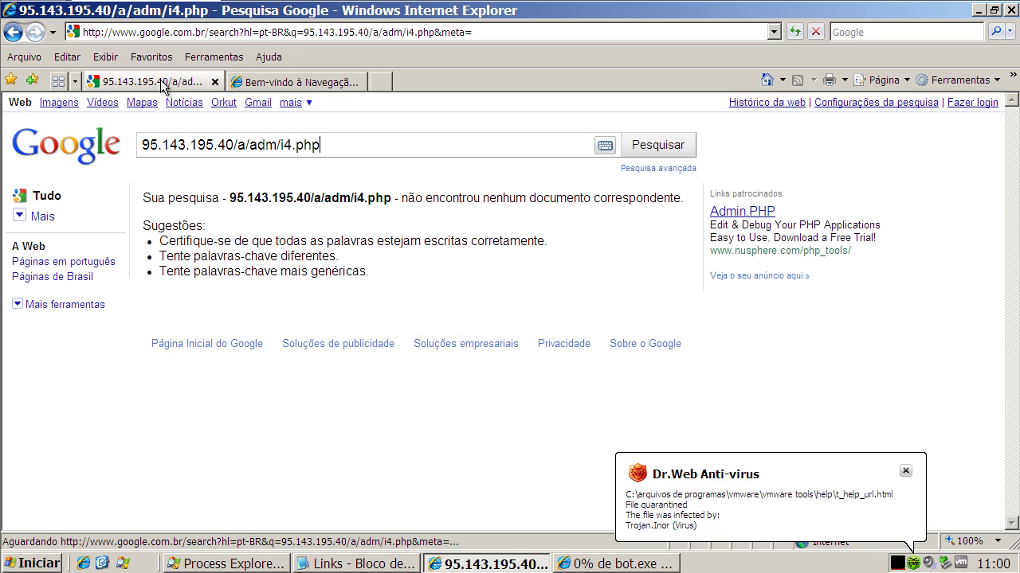
click(213, 83)
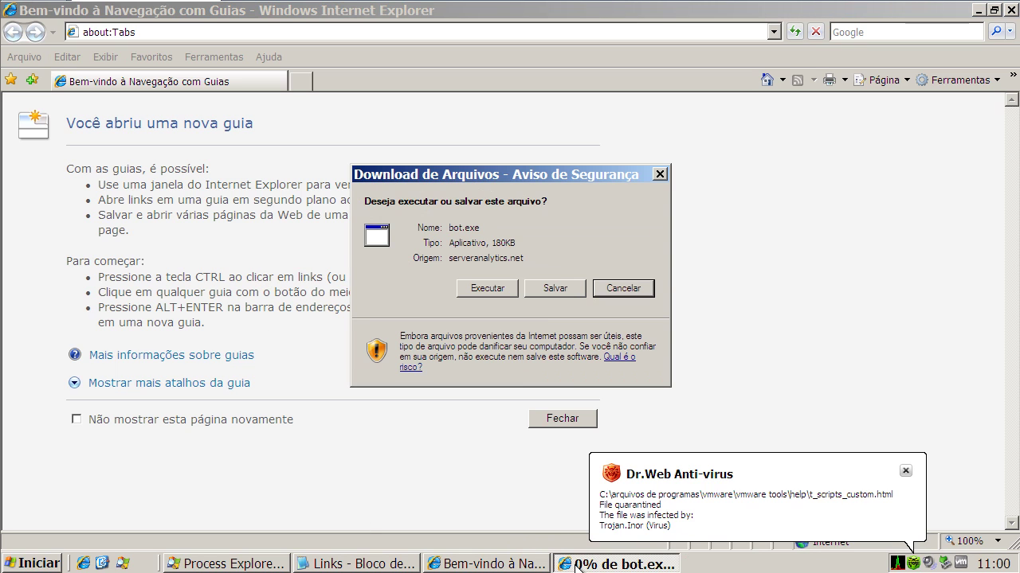
- Run the bot.exe download from serveranalytics.net and allow Internet Explorer's flagged firewall connection once
click(484, 290)
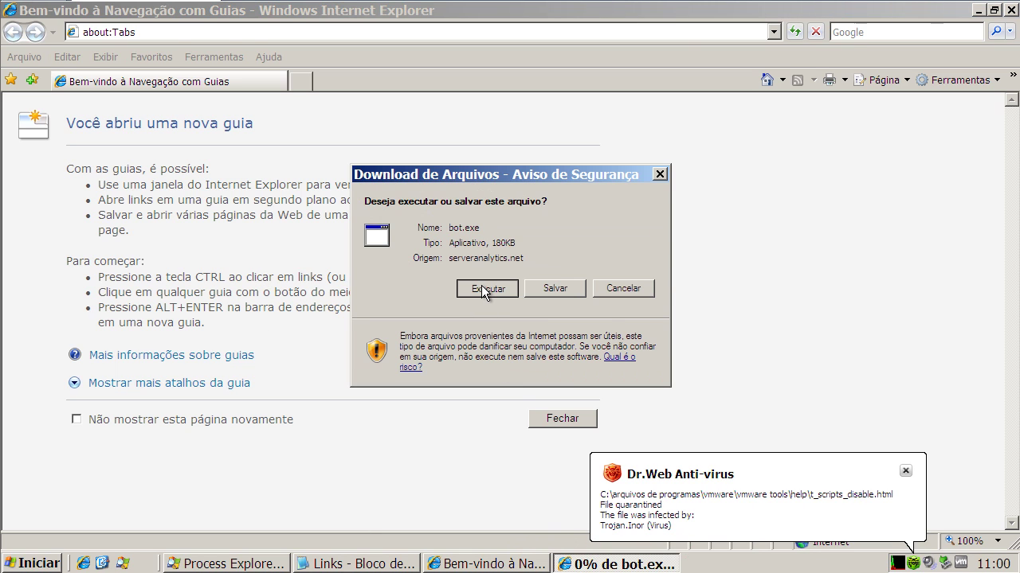
click(483, 291)
click(611, 303)
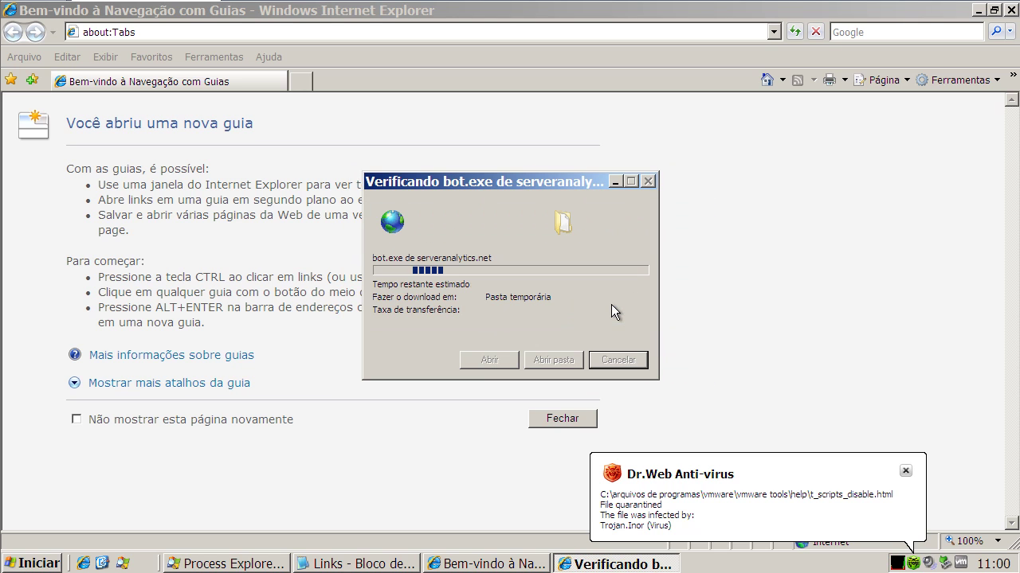
click(529, 325)
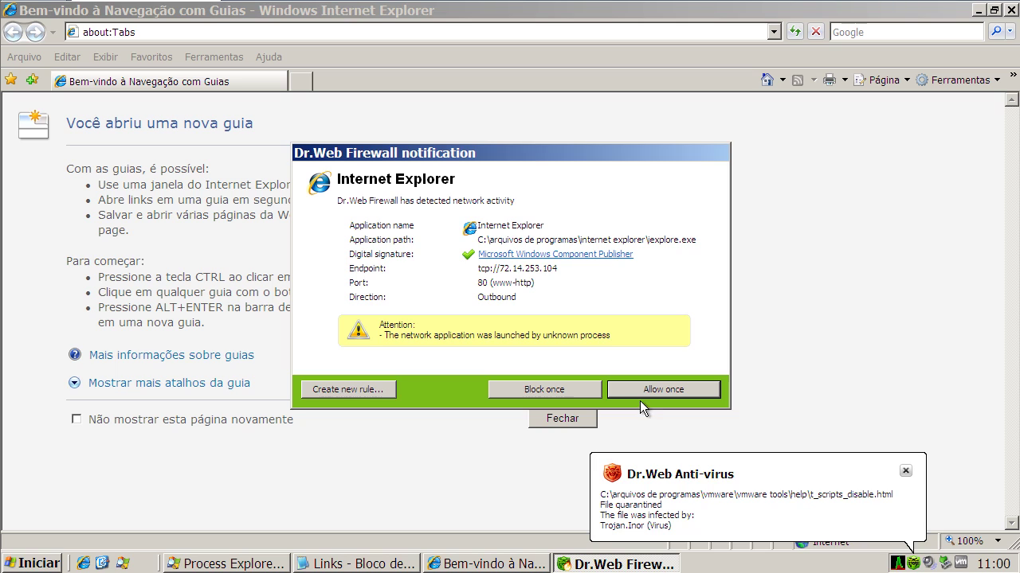
click(657, 387)
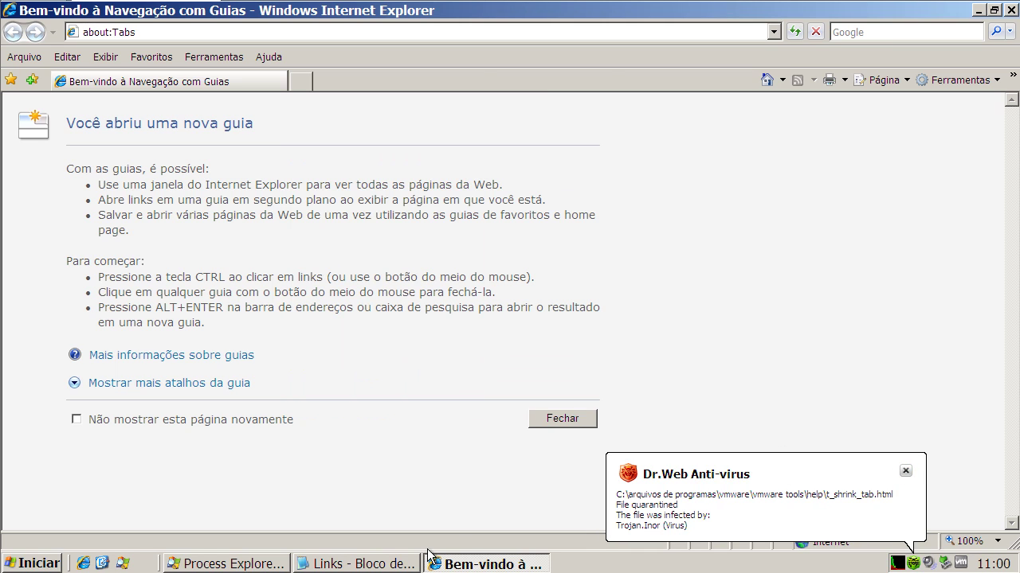
- Copy the link scaner-hzl.co.cc/go/?afid=51 from the Links note and load it in the browser
click(328, 564)
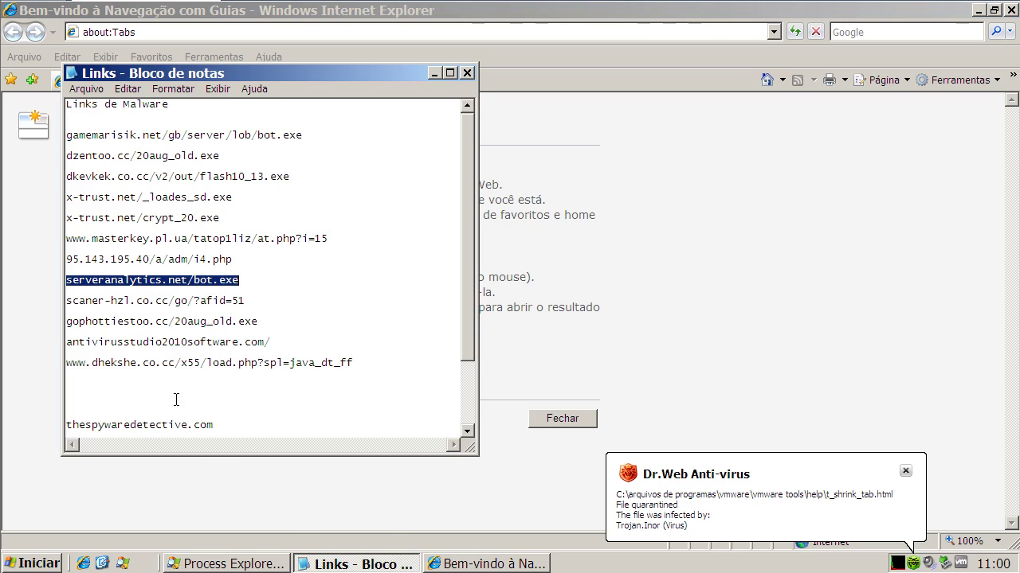
double_click(163, 299)
right_click(163, 298)
click(189, 348)
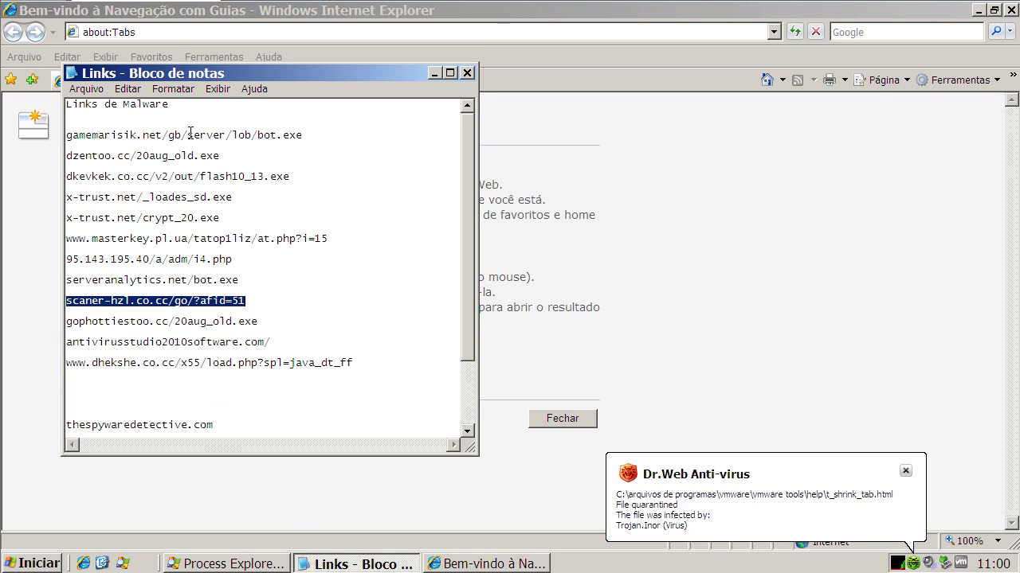
click(172, 31)
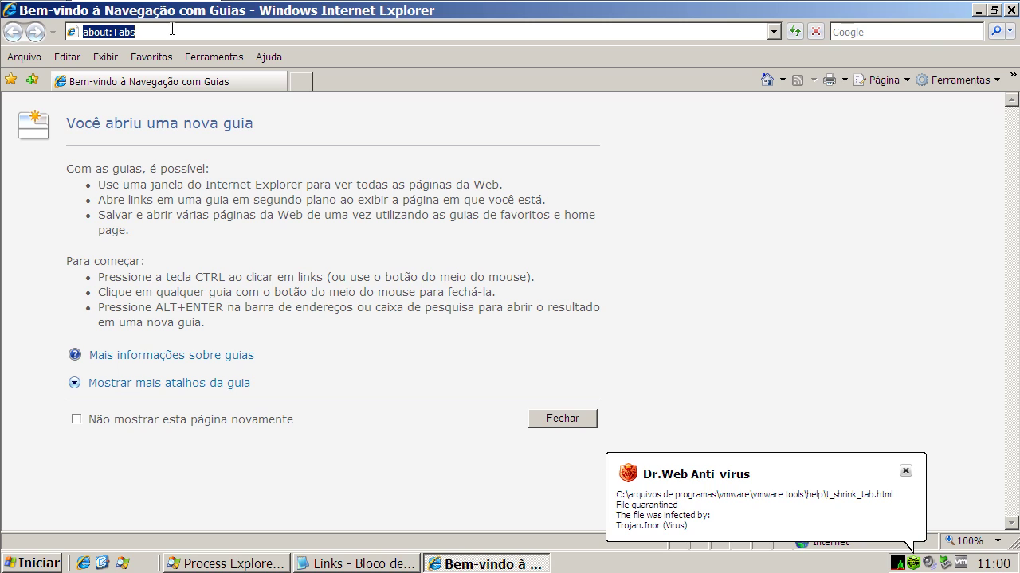
key(ctrl+v)
key(Return)
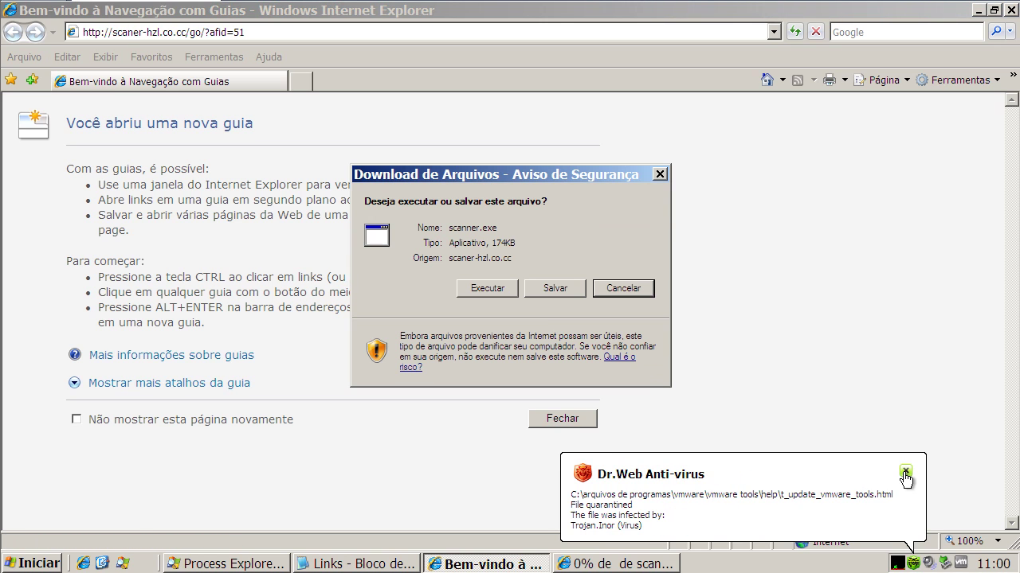
- Run the scanner.exe download from scaner-hzl.co.cc despite the unverified publisher
click(487, 287)
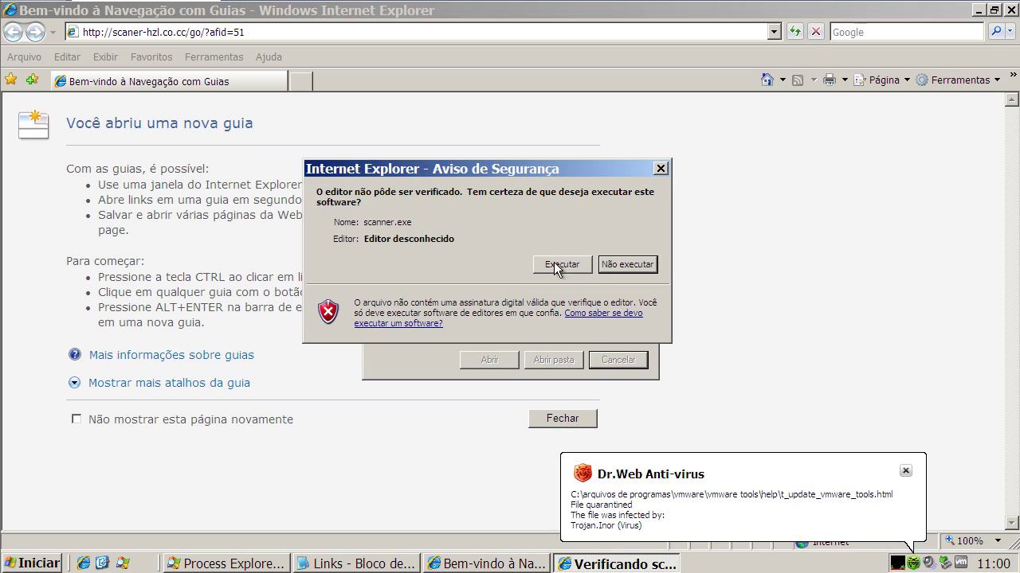
click(559, 260)
click(530, 320)
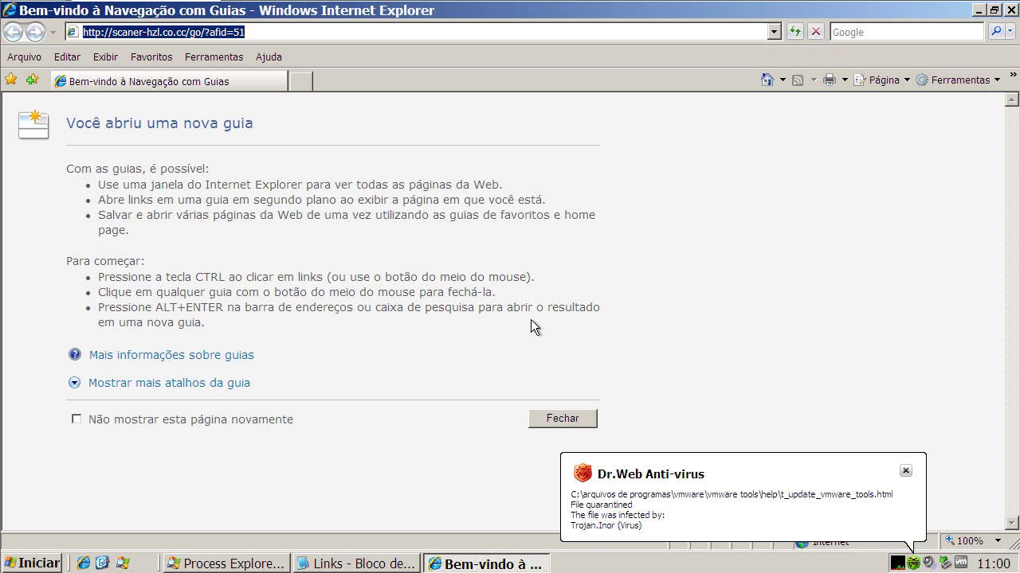
- Copy the link gophottiestoo.cc/20aug_old.exe from the Links note and load it in the browser
click(394, 564)
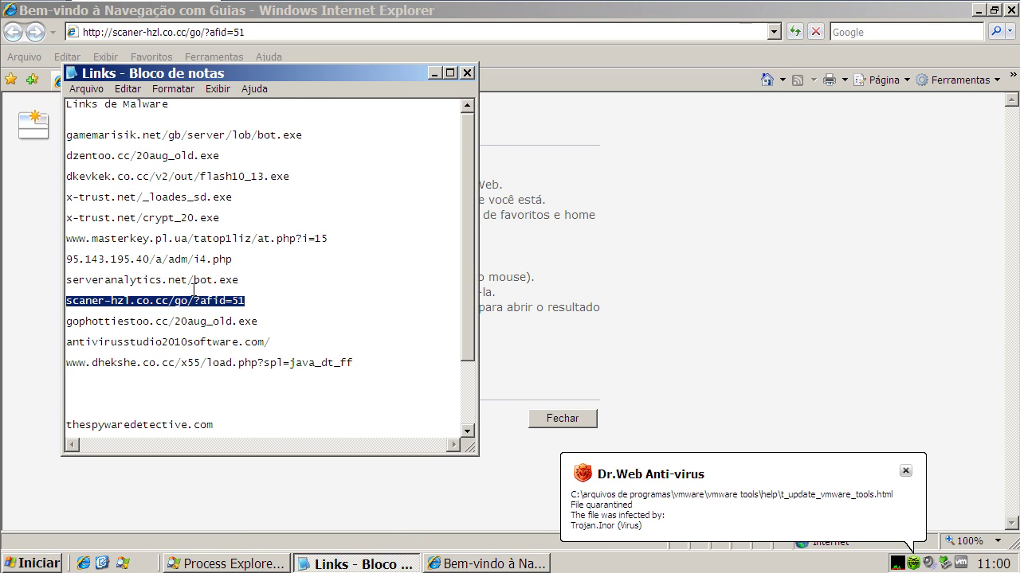
double_click(188, 319)
right_click(188, 318)
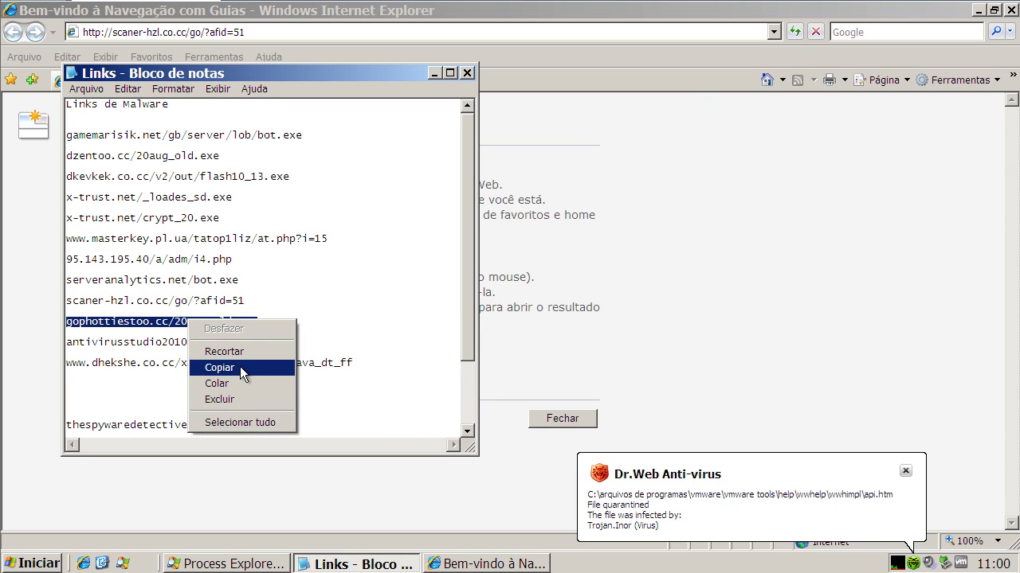
click(240, 367)
click(434, 73)
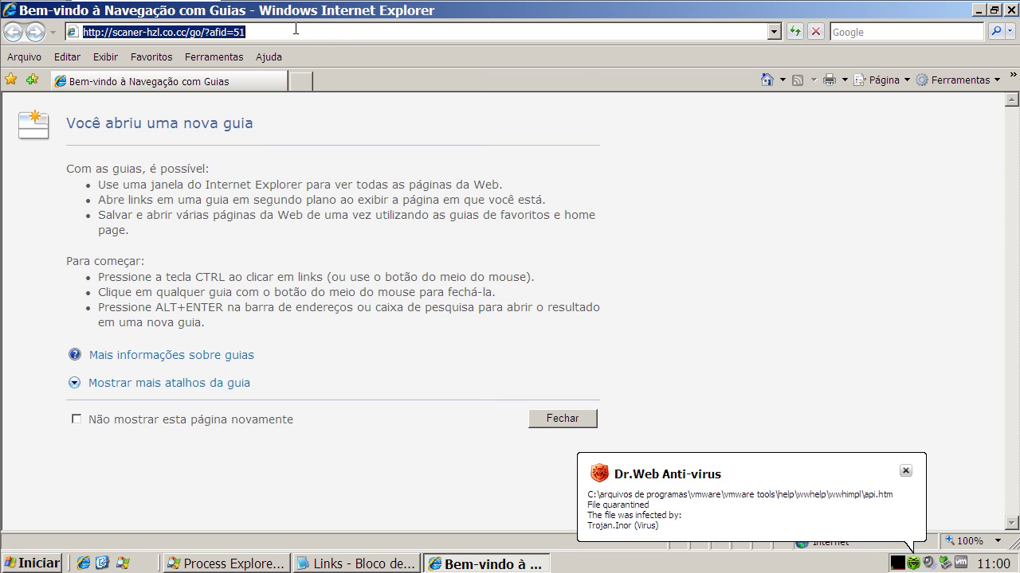
click(294, 29)
triple_click(292, 30)
key(ctrl+v)
key(Return)
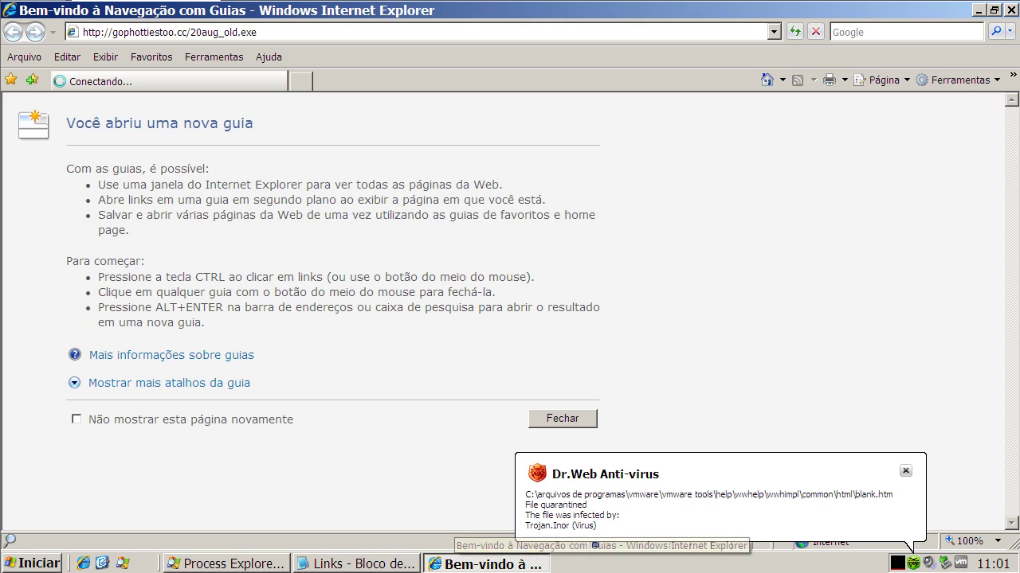
- Copy the link antivirusstudio2010software.com/ from the Links note while the 20aug_old.exe address is loading
click(356, 564)
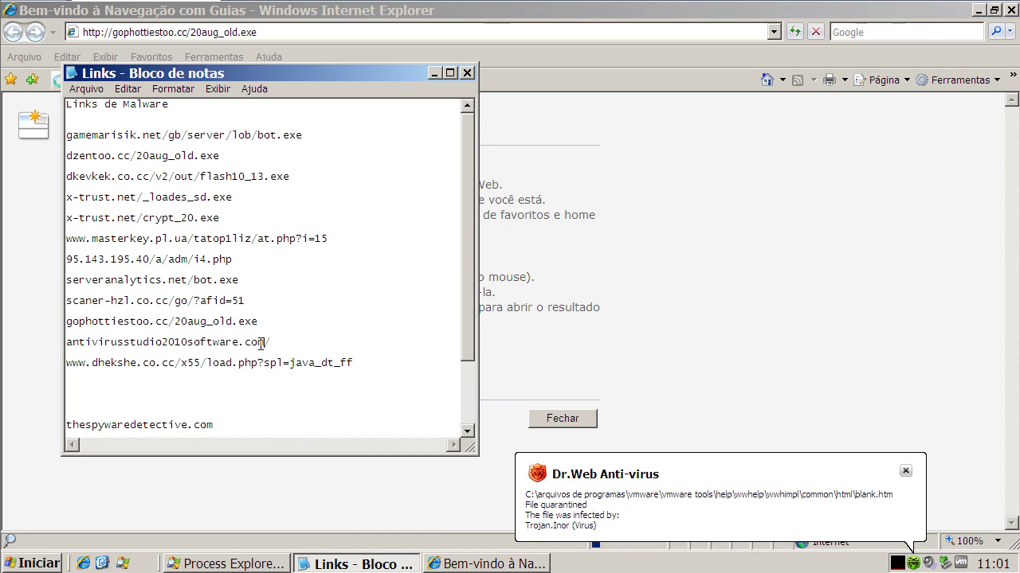
double_click(265, 342)
right_click(262, 344)
click(293, 393)
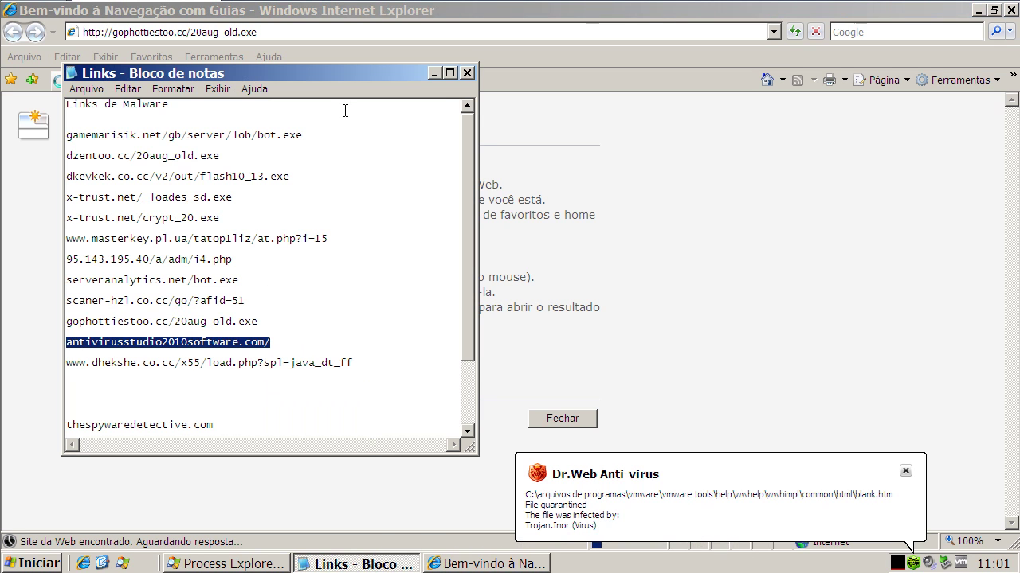
click(448, 73)
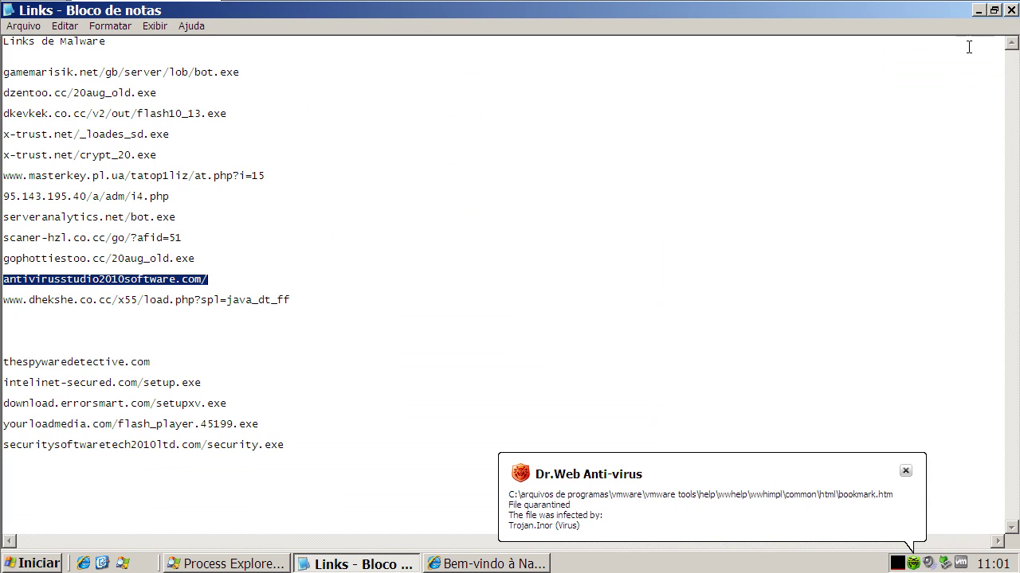
click(994, 10)
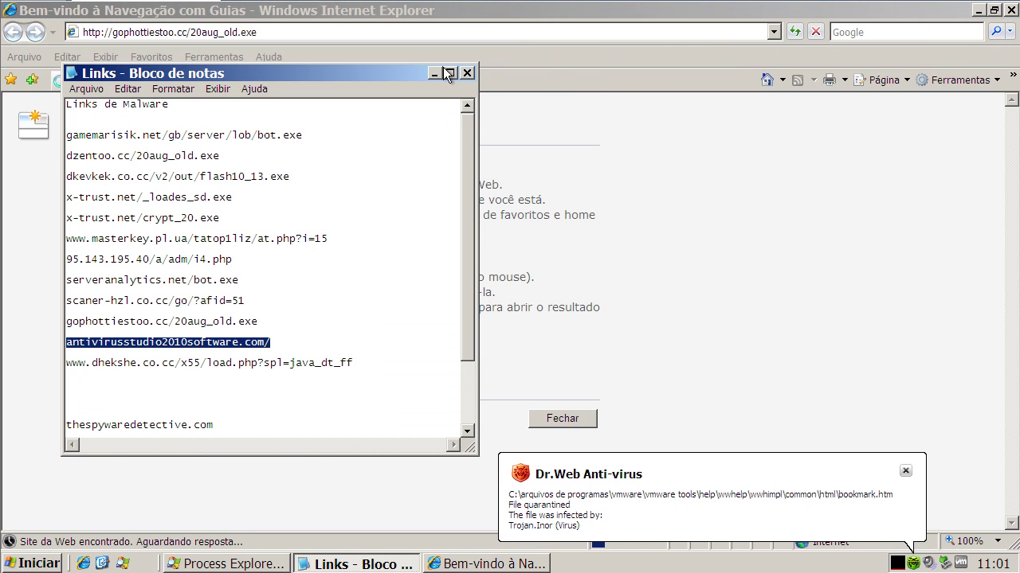
- Run the 20aug_old.exe download from gophottiestoo.cc despite the unverified publisher
click(515, 187)
click(483, 286)
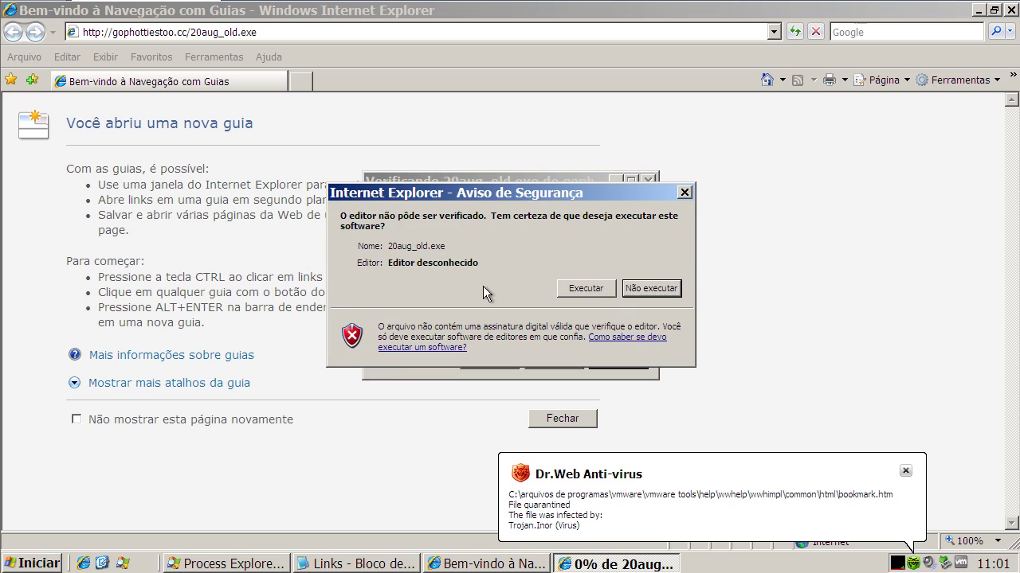
click(593, 286)
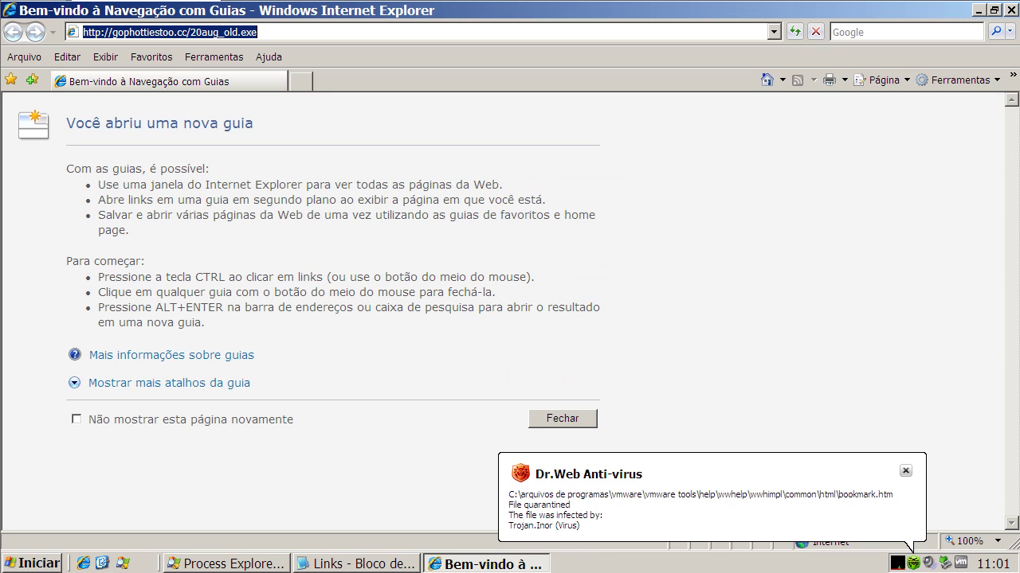
- Load the copied antivirusstudio2010software.com/ address and allow Internet Explorer's two flagged firewall connections once each
click(260, 35)
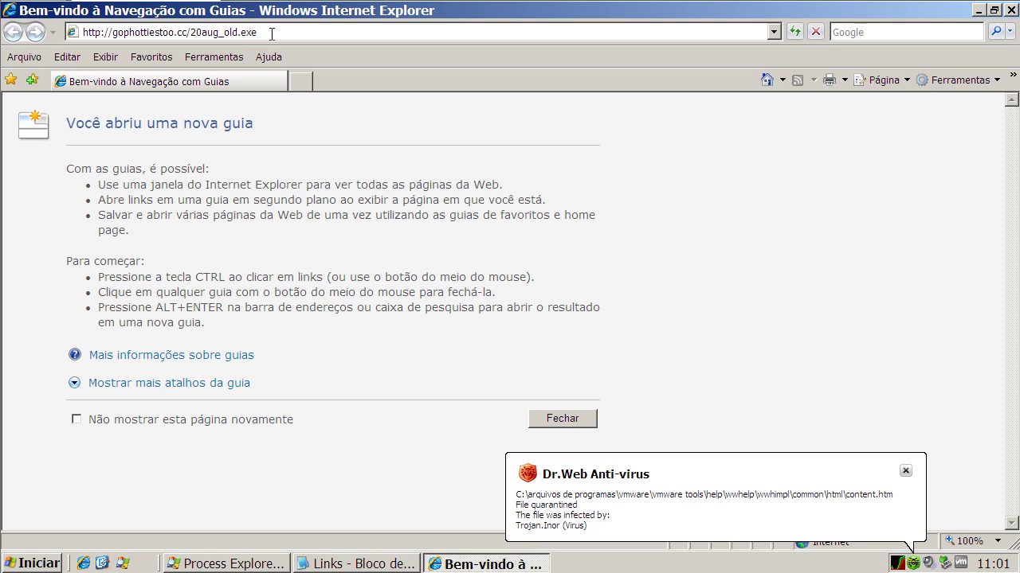
drag(271, 34, 82, 32)
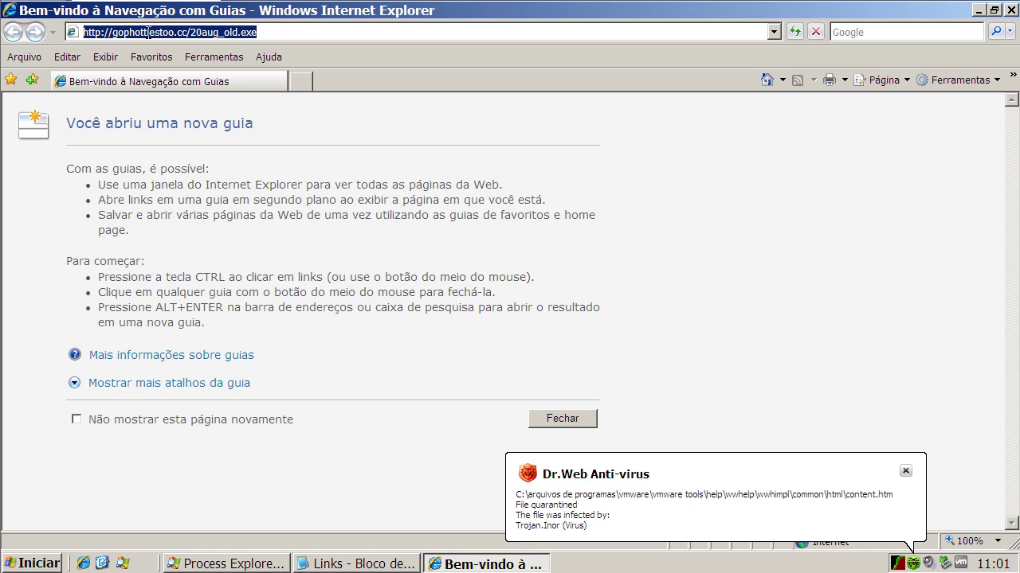
key(ctrl+v)
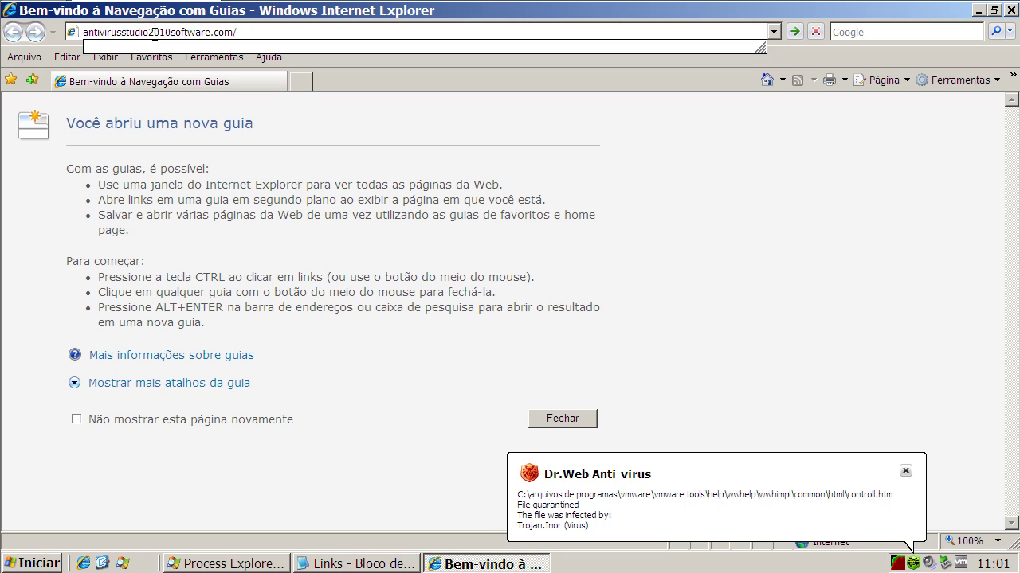
key(ctrl+a)
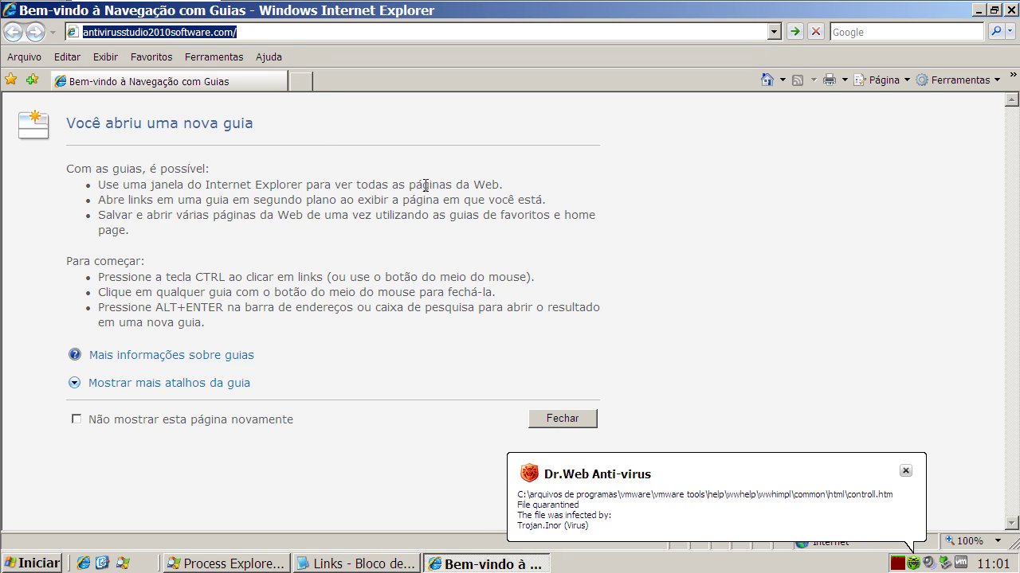
key(Return)
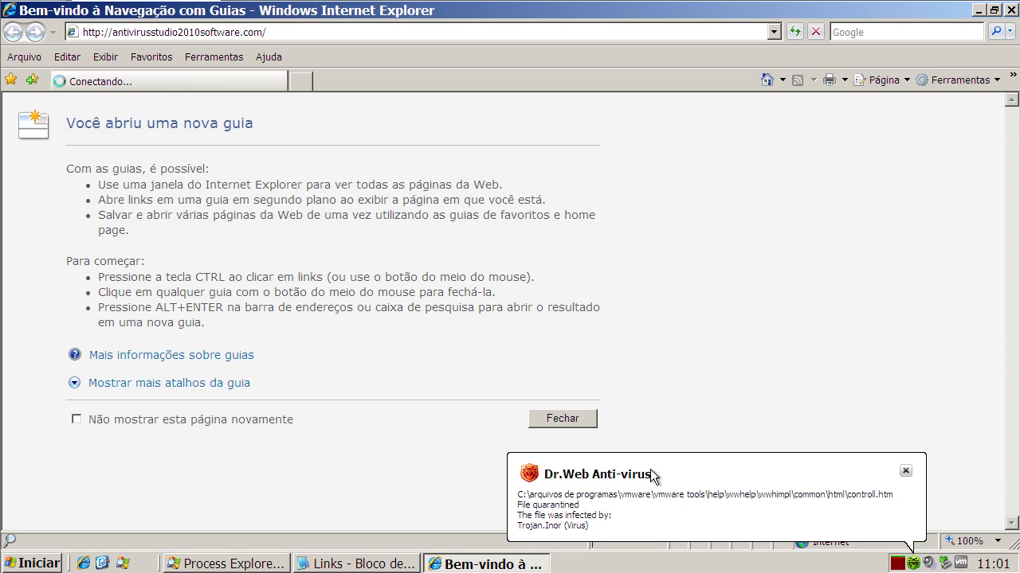
click(907, 476)
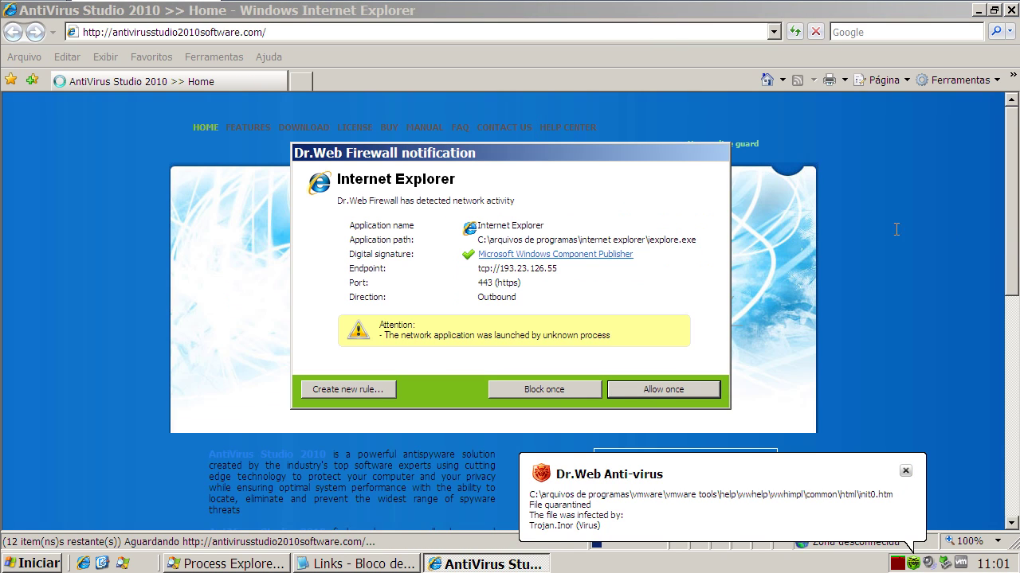
click(652, 391)
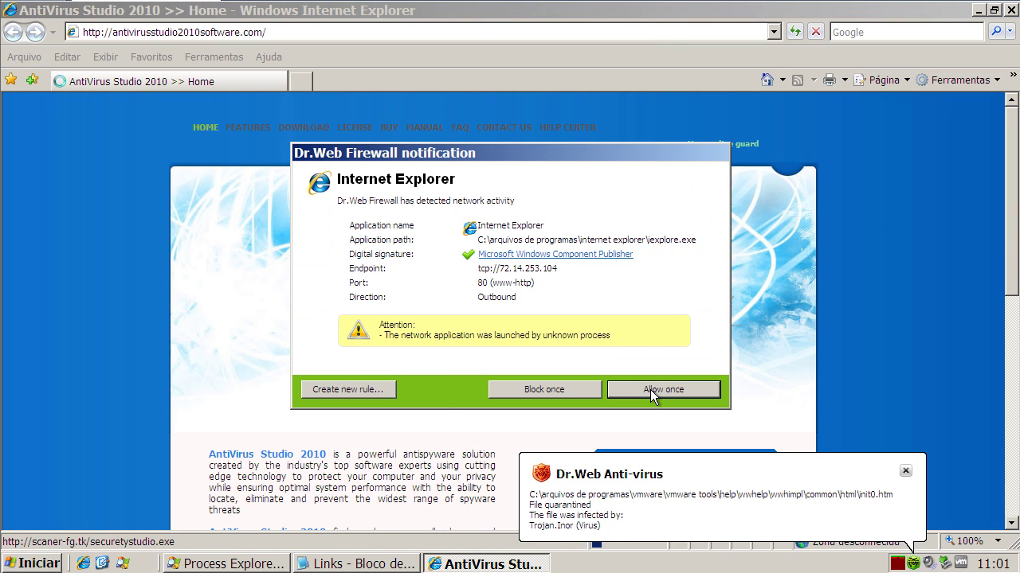
click(651, 392)
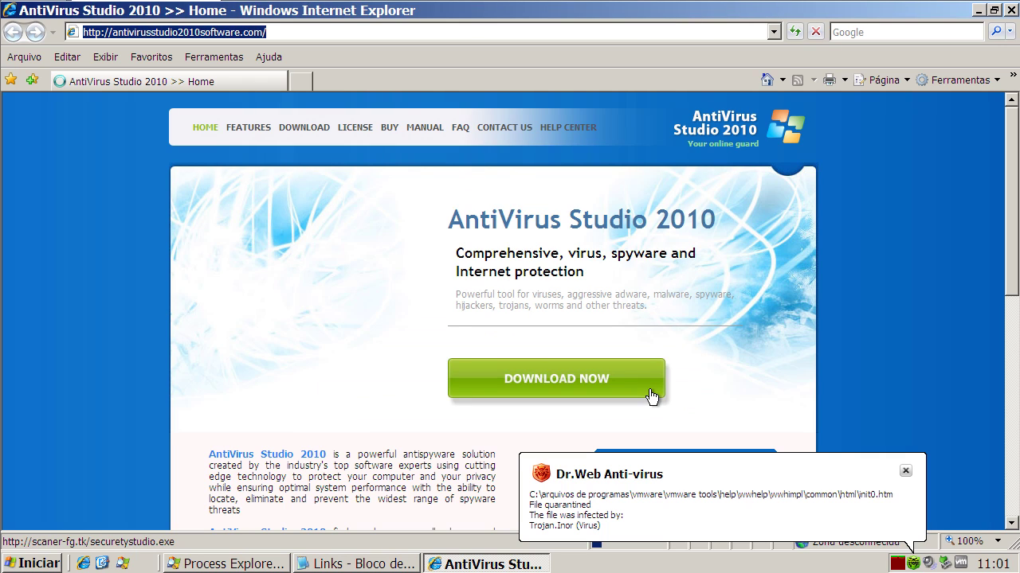
- Request the AntiVirus Studio 2010 download from its home page and choose to run securetystudio.exe
drag(1014, 227, 1015, 273)
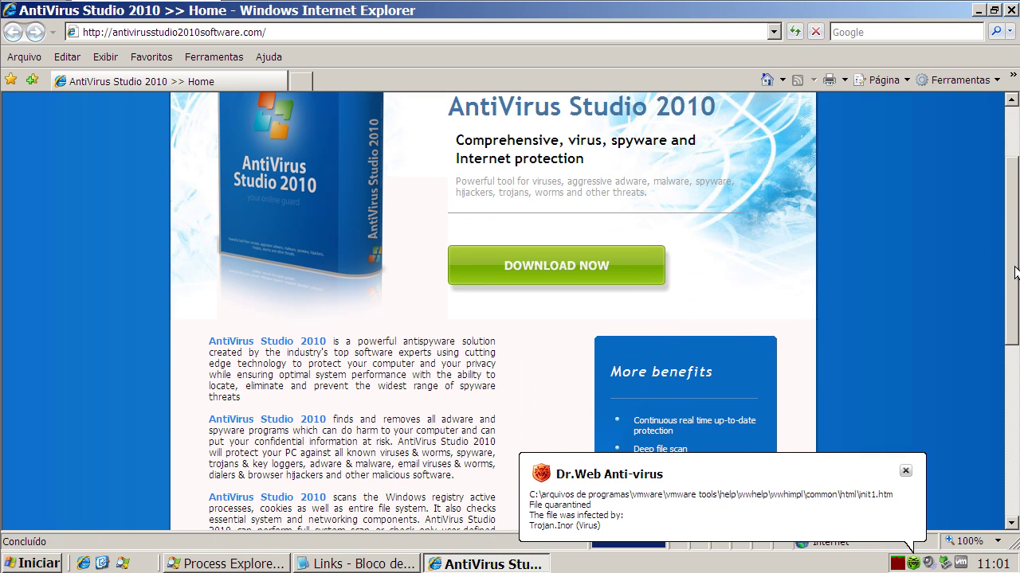
drag(1007, 233, 942, 199)
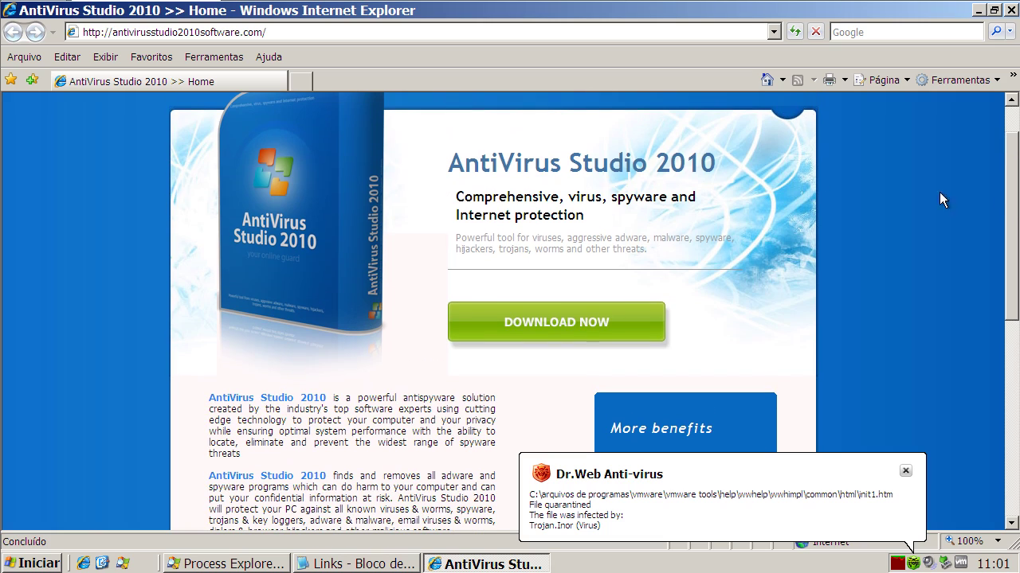
click(540, 323)
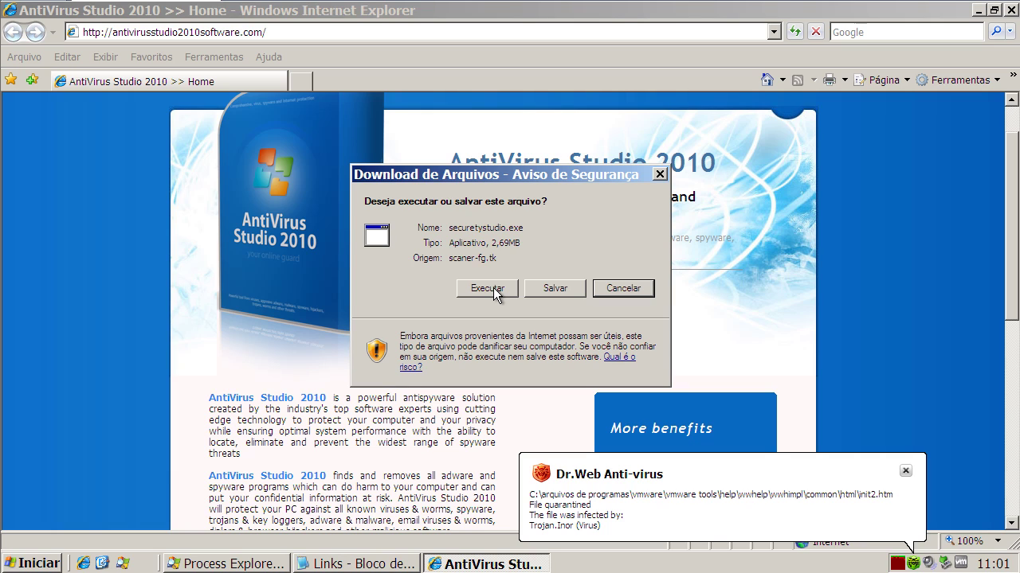
click(489, 288)
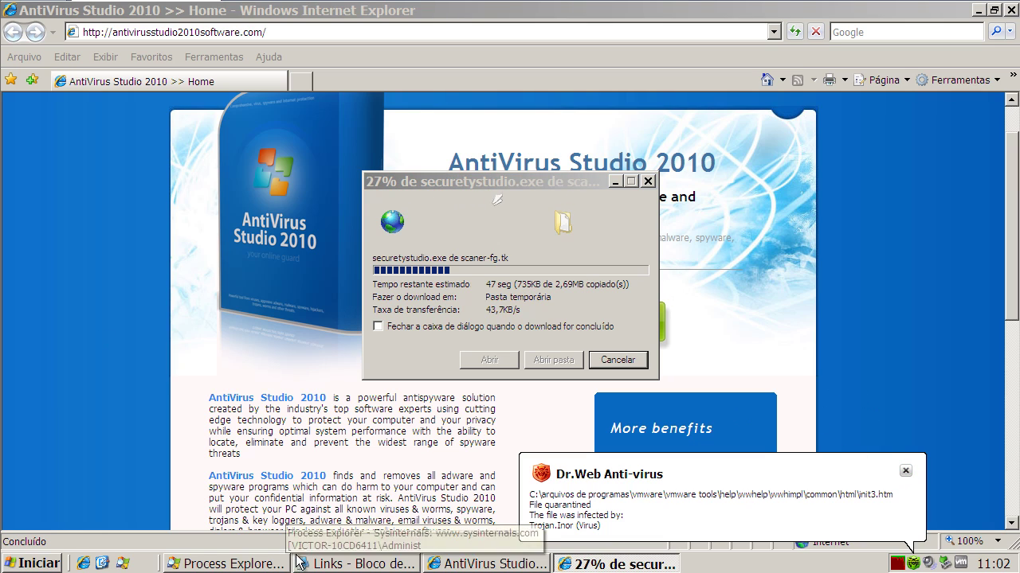
click(385, 564)
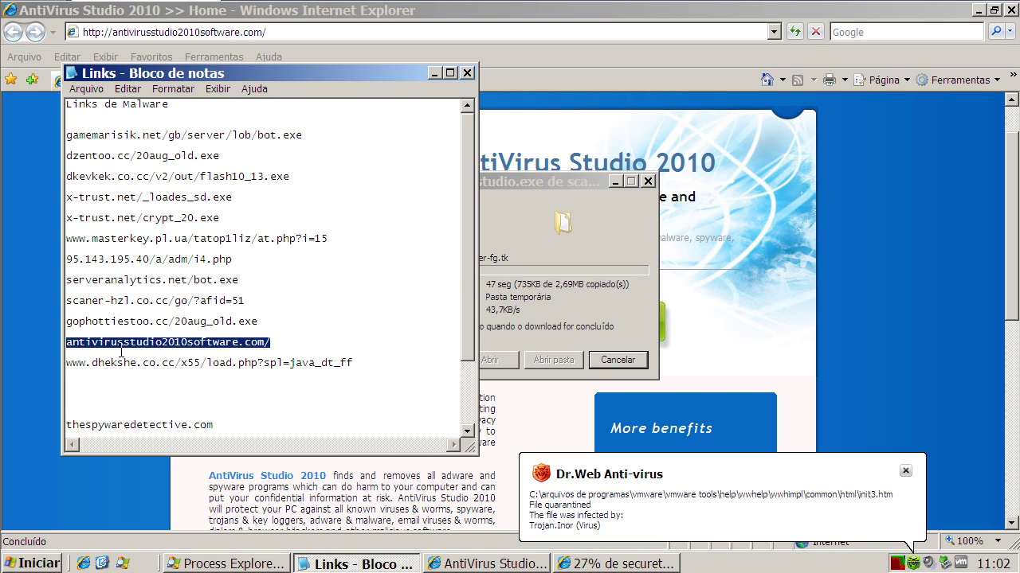
double_click(317, 363)
right_click(355, 363)
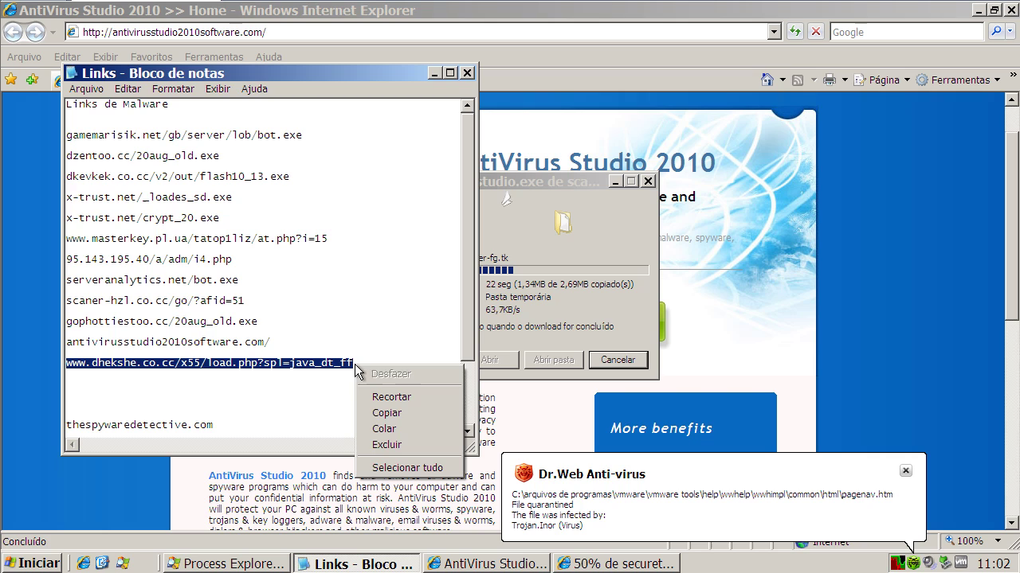
click(390, 411)
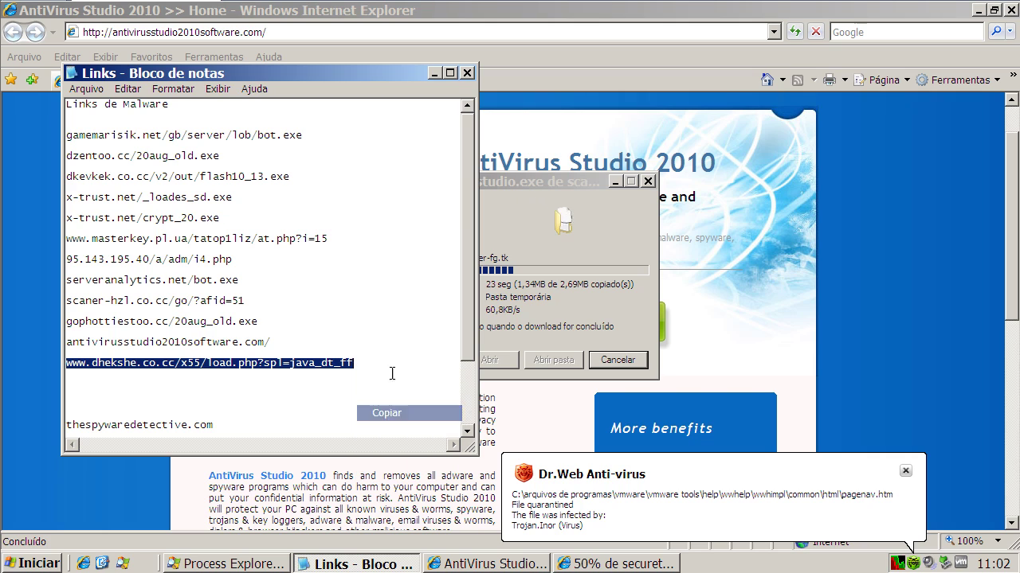
click(435, 72)
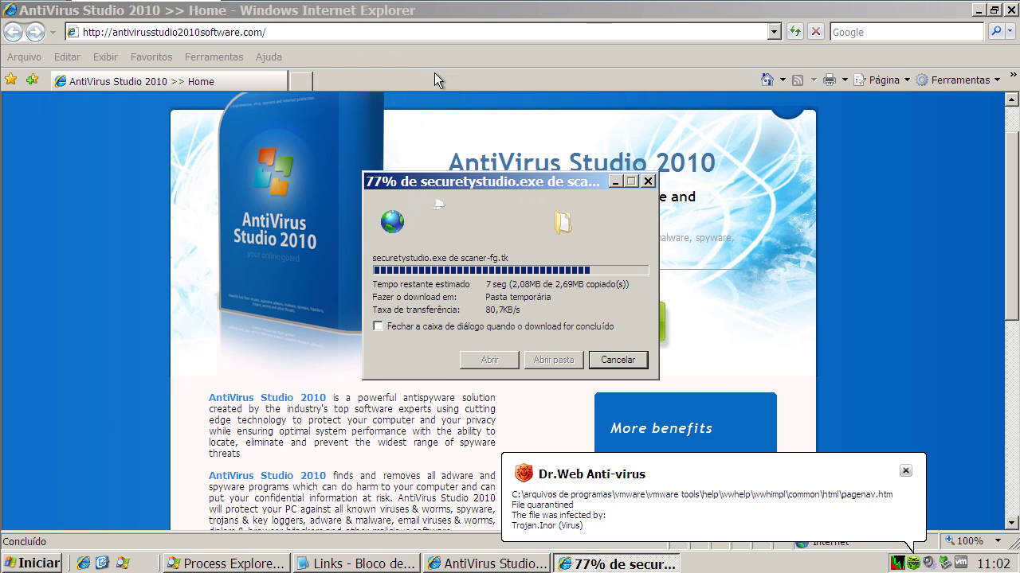
click(294, 80)
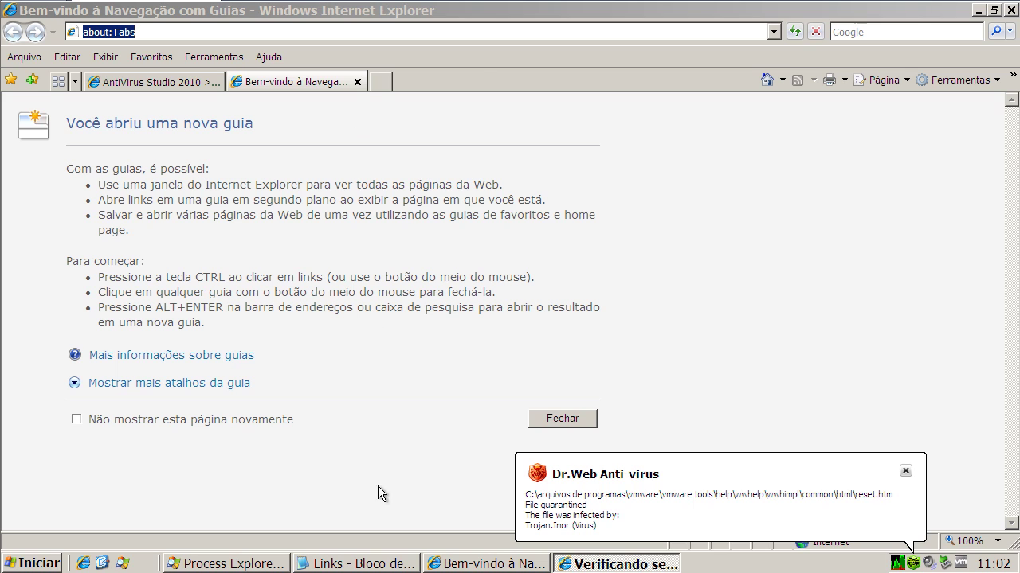
- Bring up the securetystudio.exe download, run it despite the unverified publisher, and dismiss the error dialog
click(446, 566)
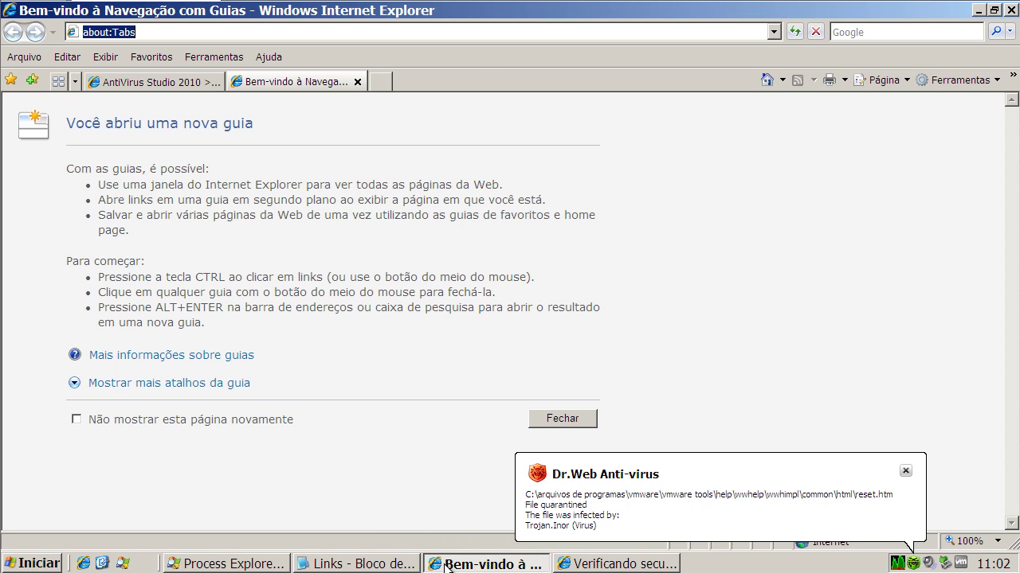
click(598, 565)
click(602, 305)
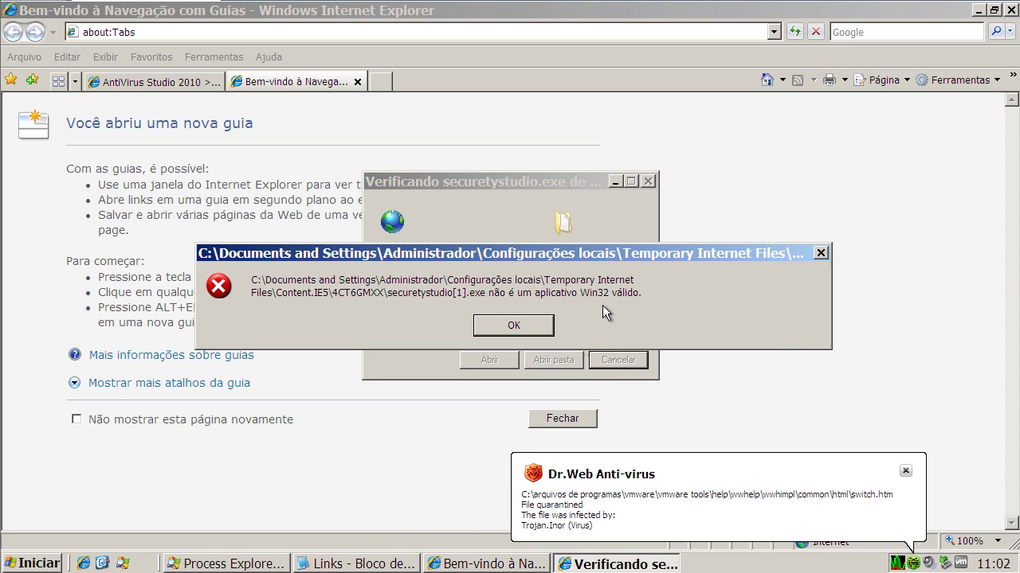
click(546, 323)
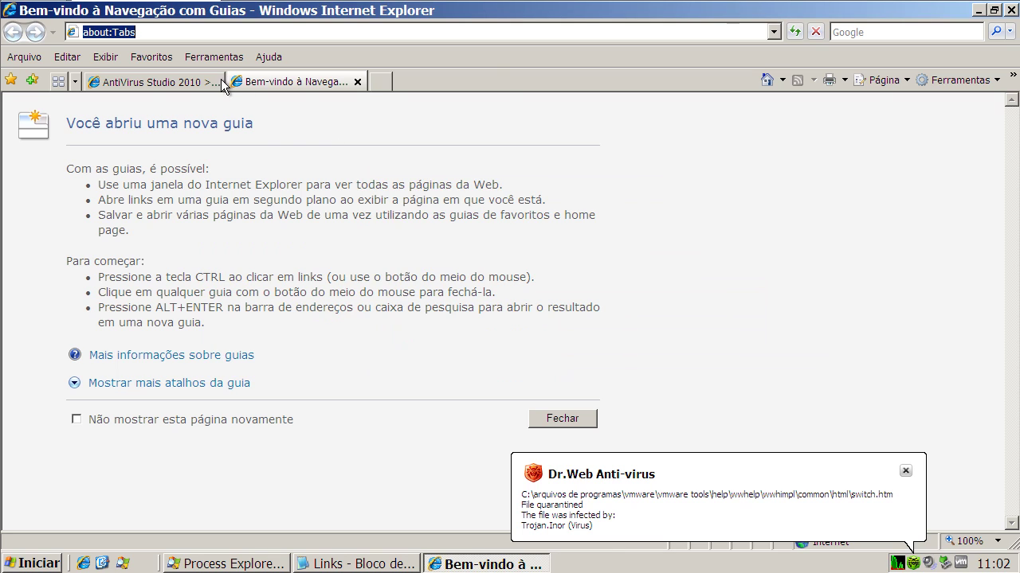
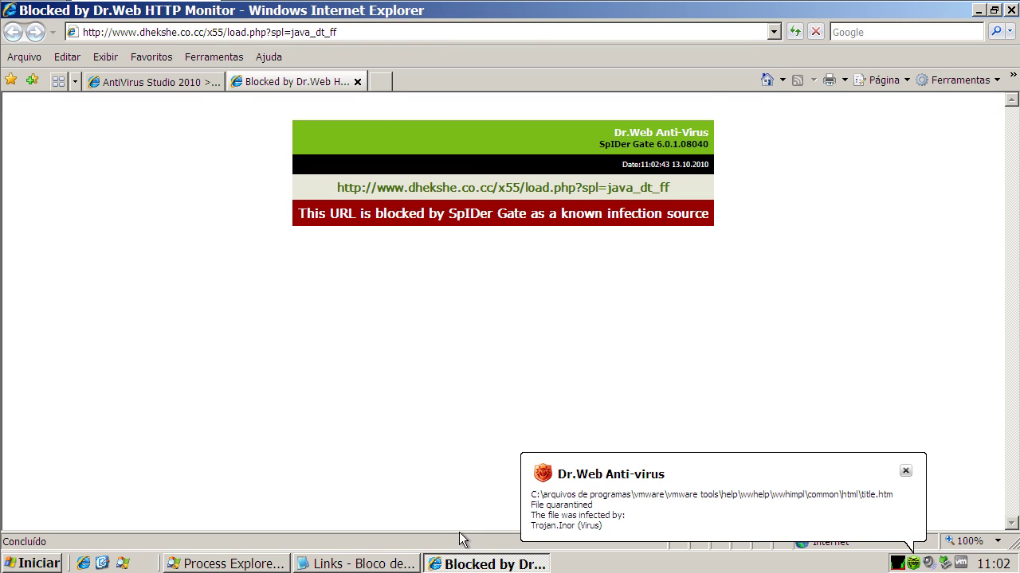
- Copy thespywaredetective.com from the Links note and load it in the current tab, allowing Internet Explorer's flagged firewall connection once
click(906, 471)
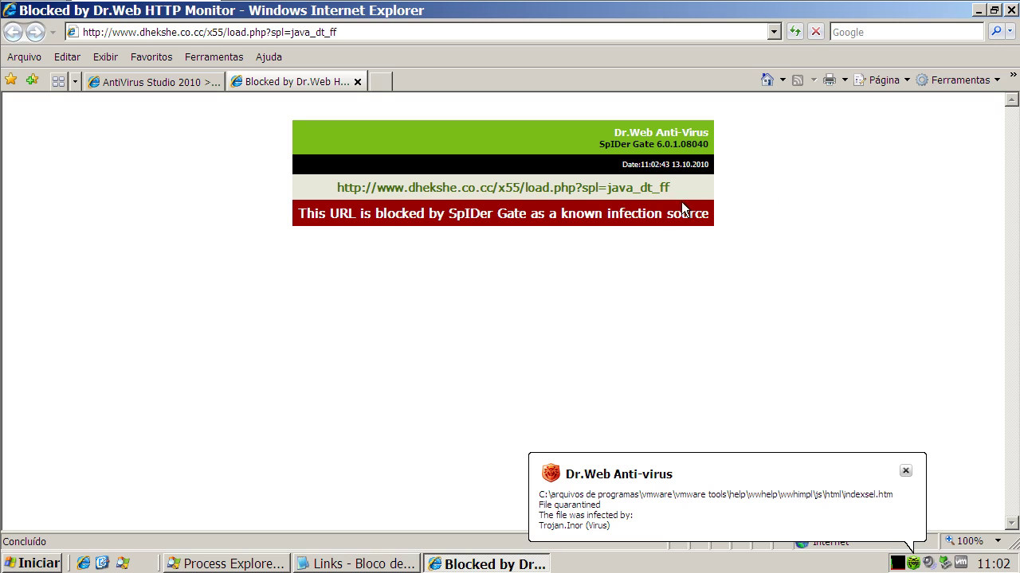
click(325, 564)
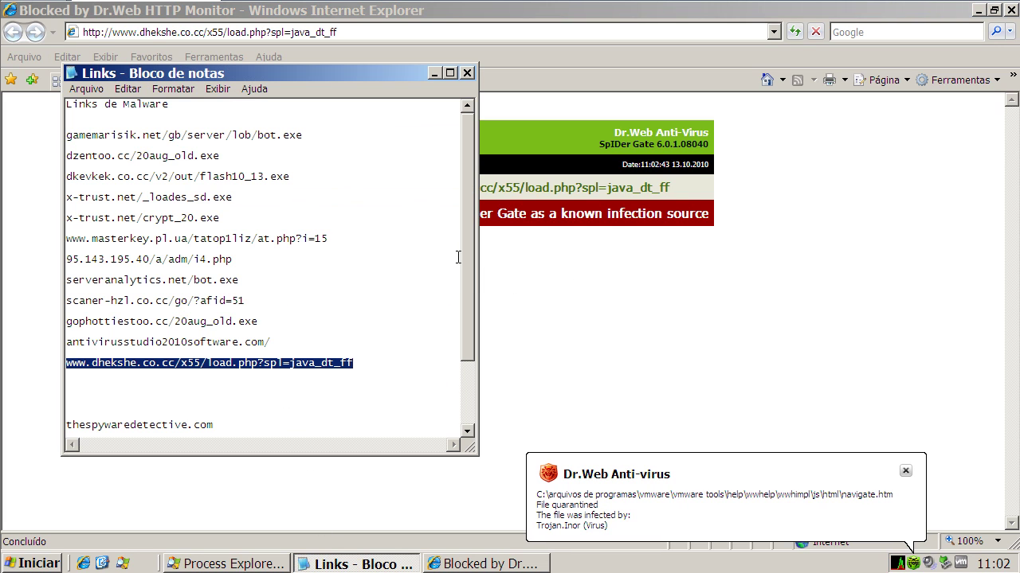
drag(470, 263, 447, 294)
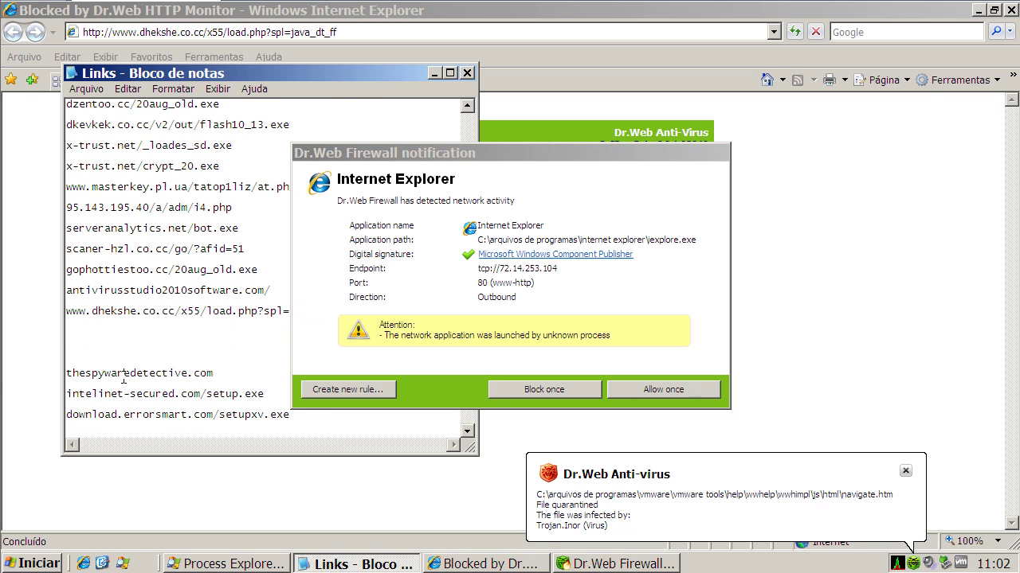
double_click(125, 374)
right_click(218, 371)
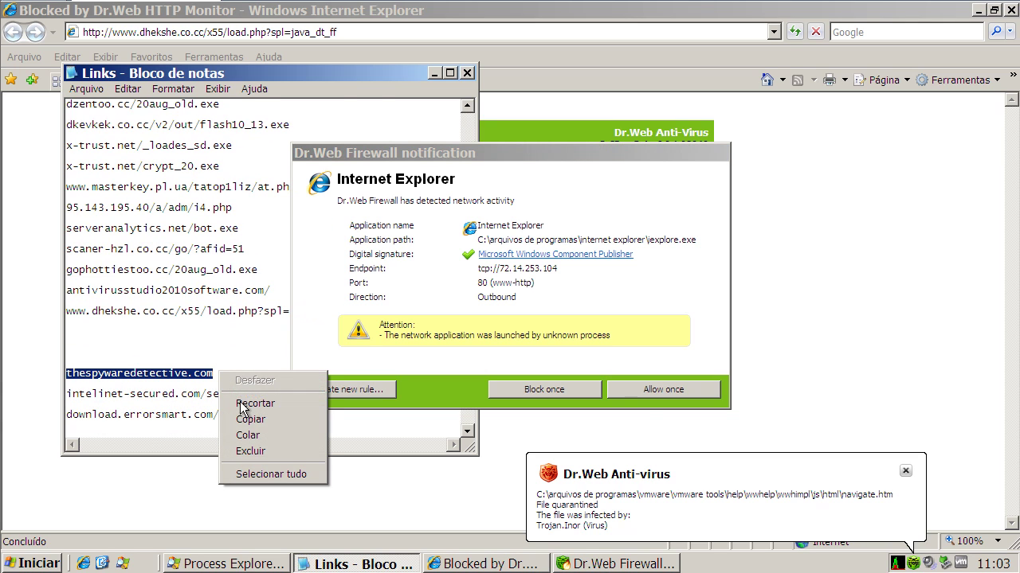
click(249, 418)
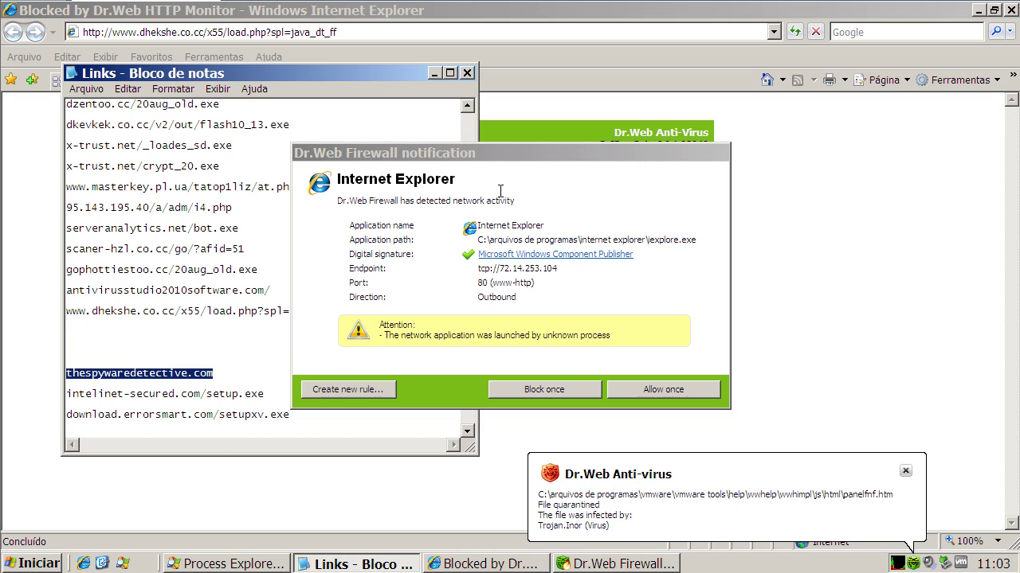
click(654, 388)
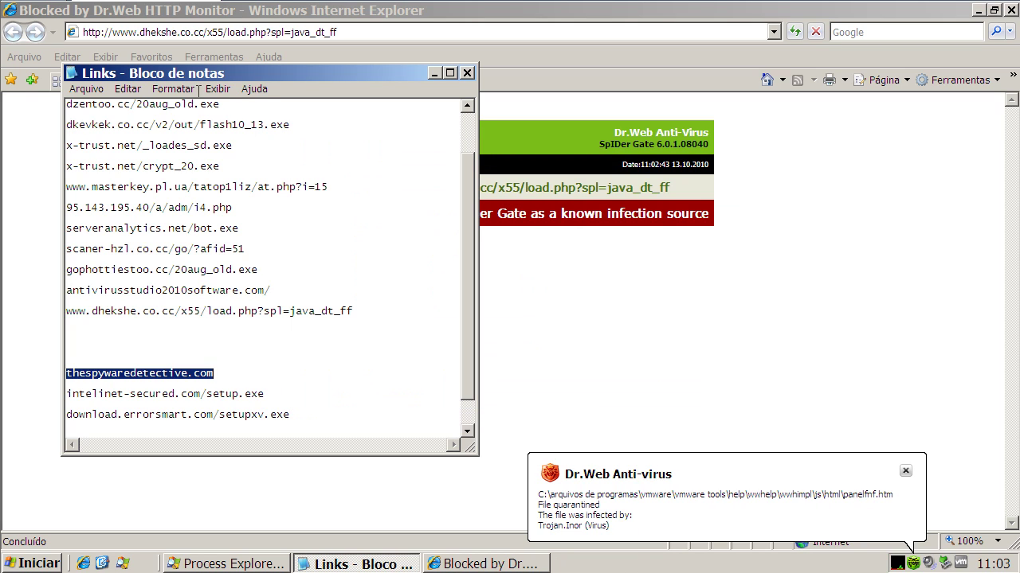
click(175, 33)
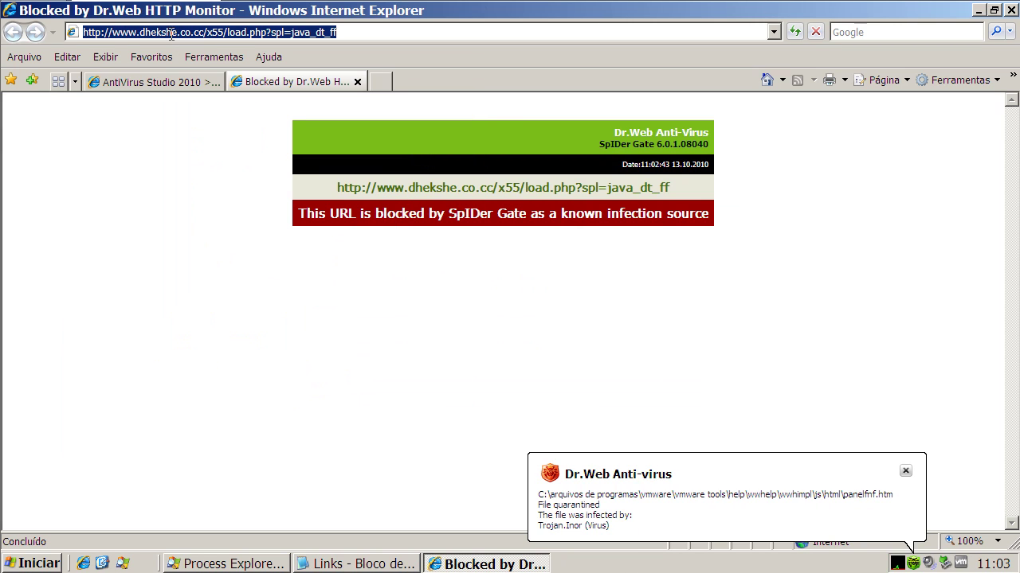
key(ctrl+v)
key(Return)
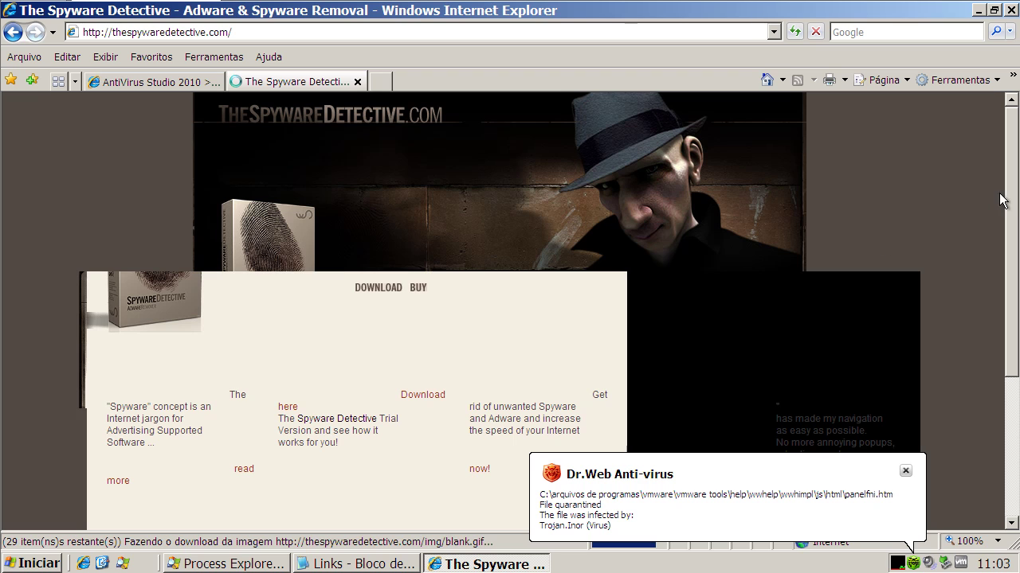
- Request the Spyware Detective free trial download from its site and allow the flagged Internet Explorer connection once
drag(1001, 200, 1005, 221)
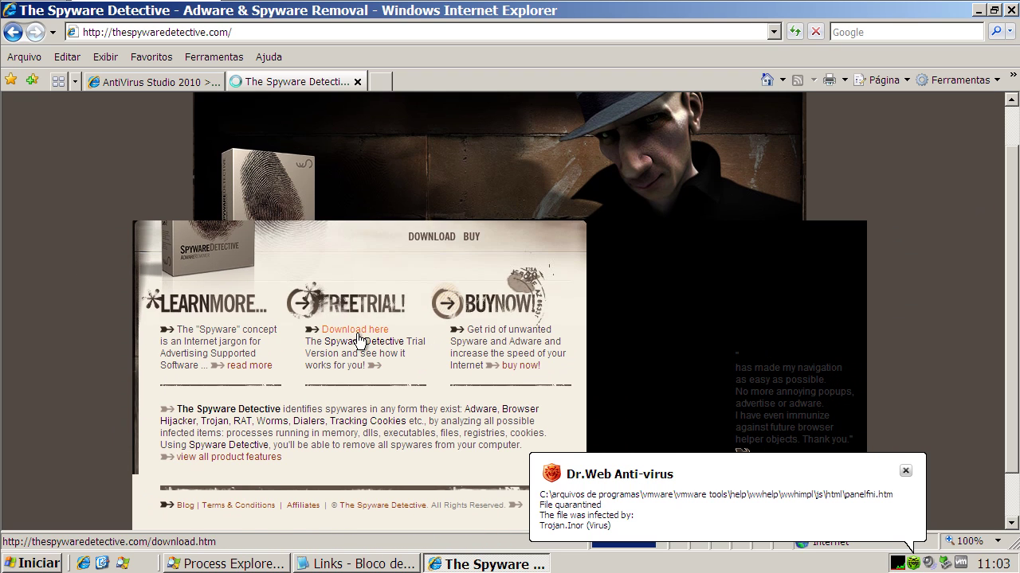
click(409, 330)
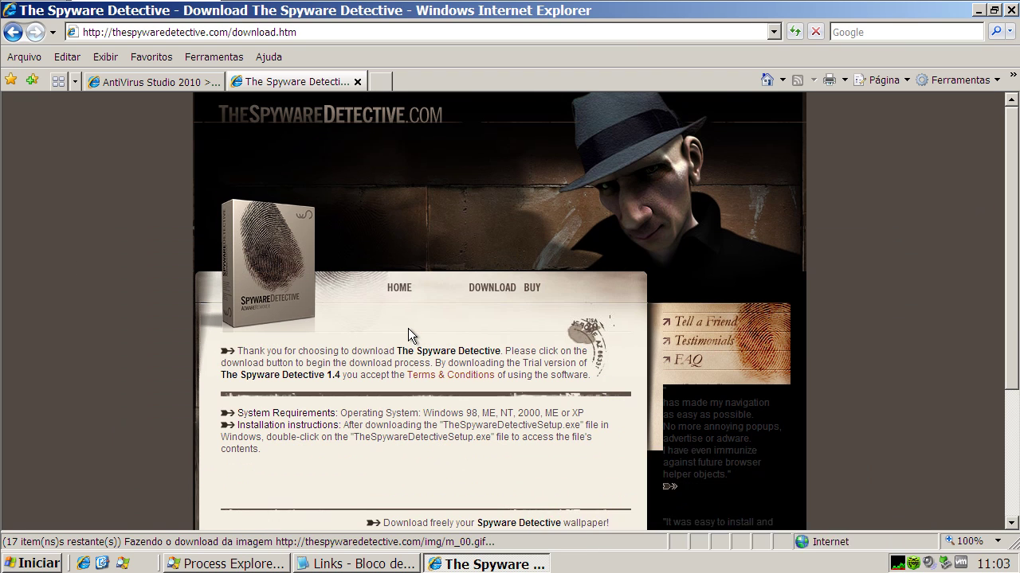
click(423, 468)
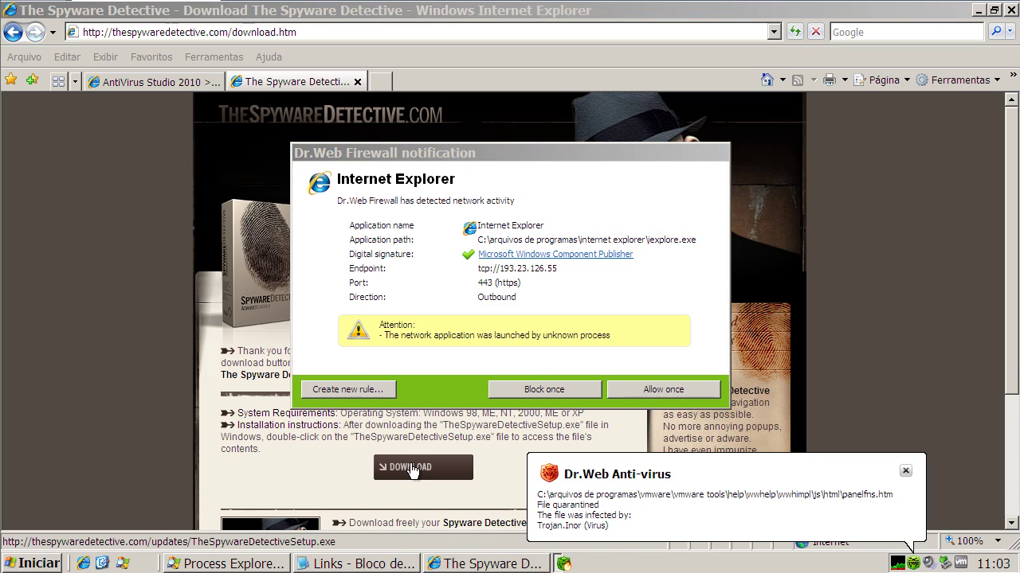
click(663, 390)
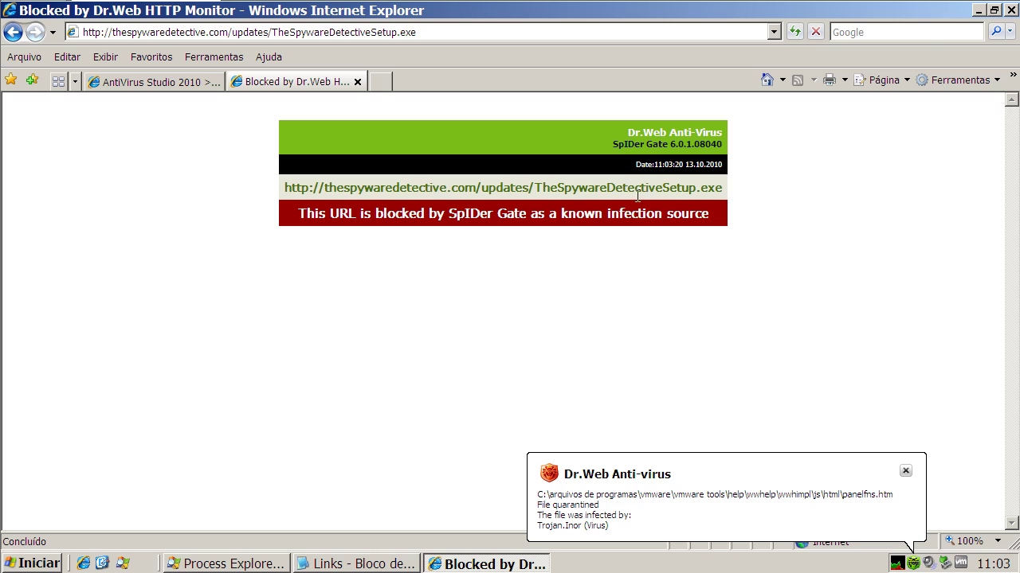
- Copy intelinet-secured.com/setup.exe from the Links note and load it in the current browser tab
click(322, 565)
double_click(184, 394)
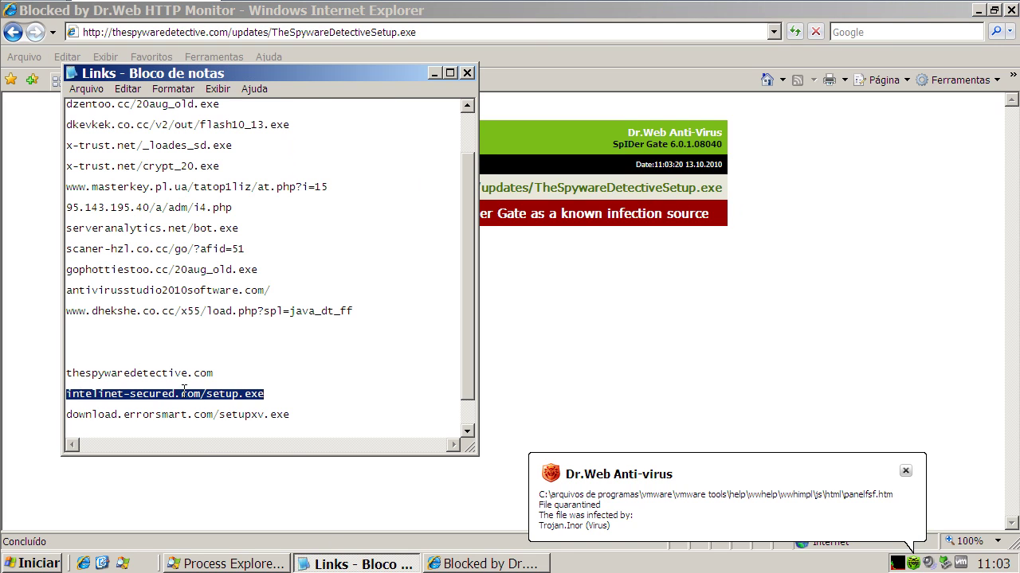
right_click(184, 393)
click(211, 440)
click(110, 32)
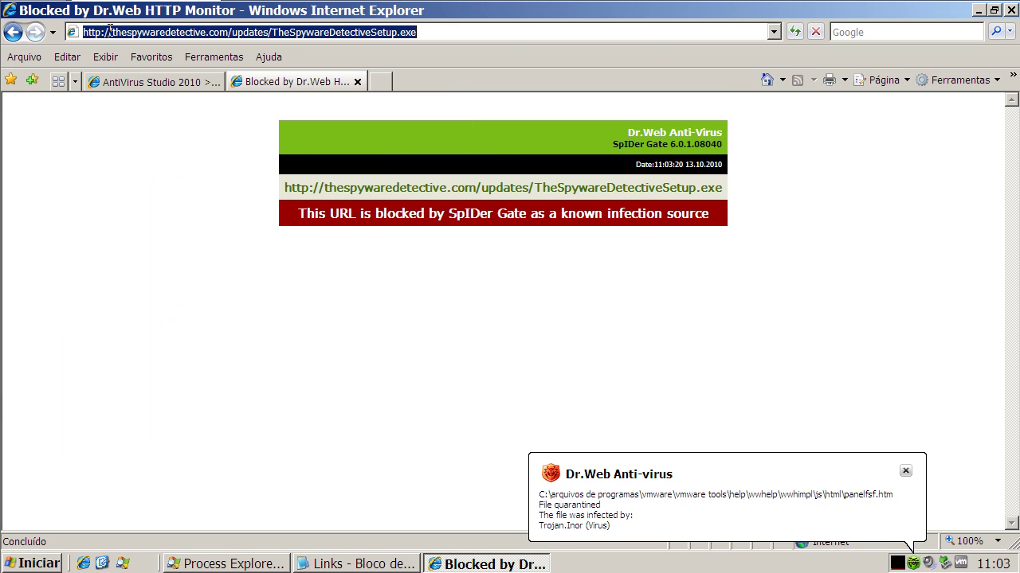
key(ctrl+v)
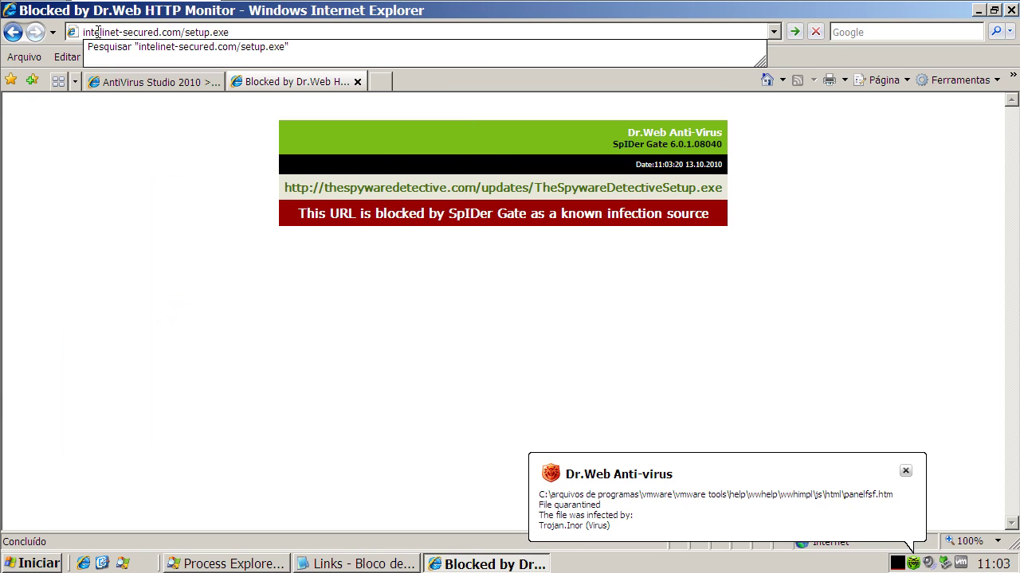
key(Return)
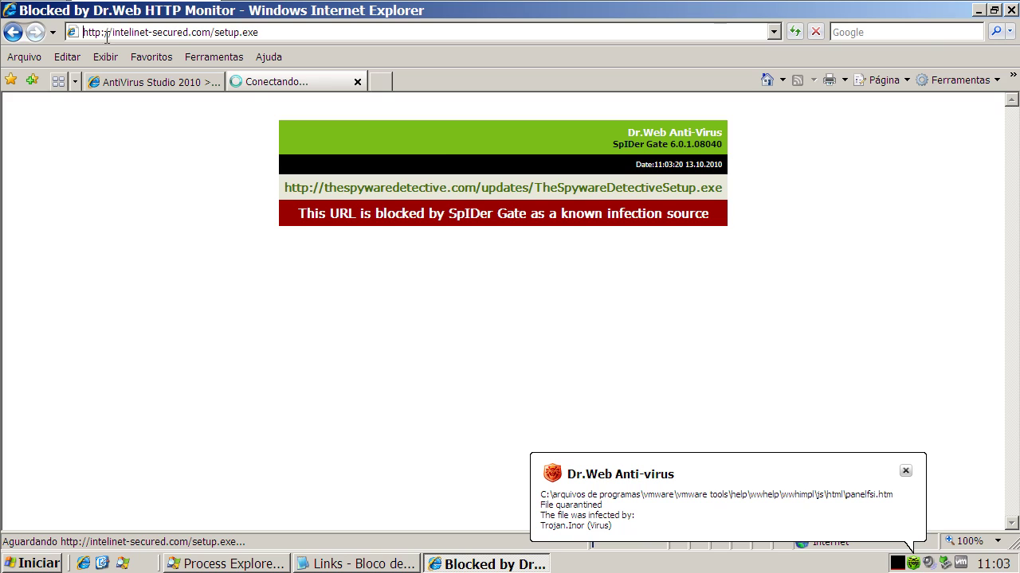
- Run the downloaded Intelinet setup despite the security warning and accept its license agreement
click(460, 288)
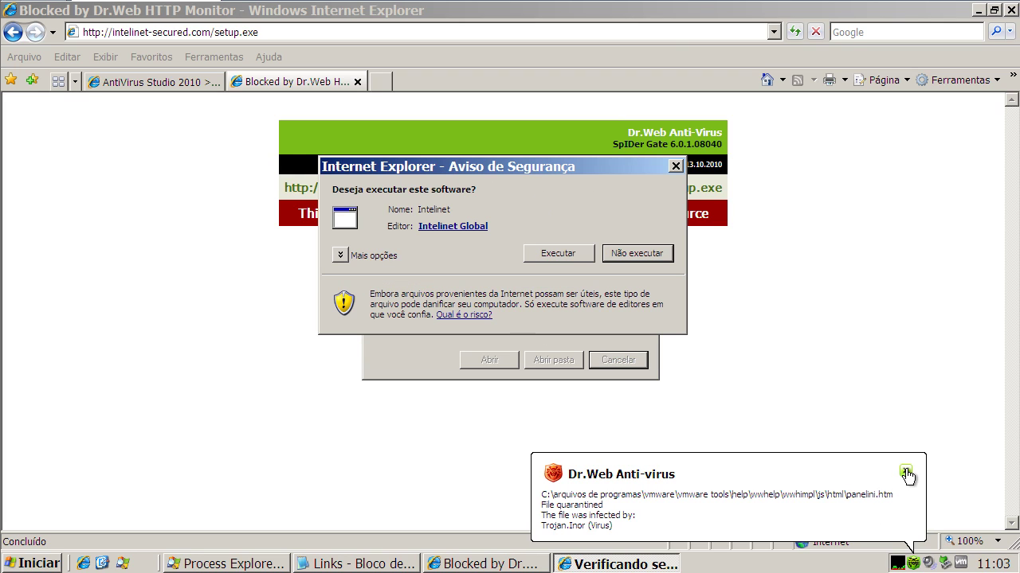
click(545, 252)
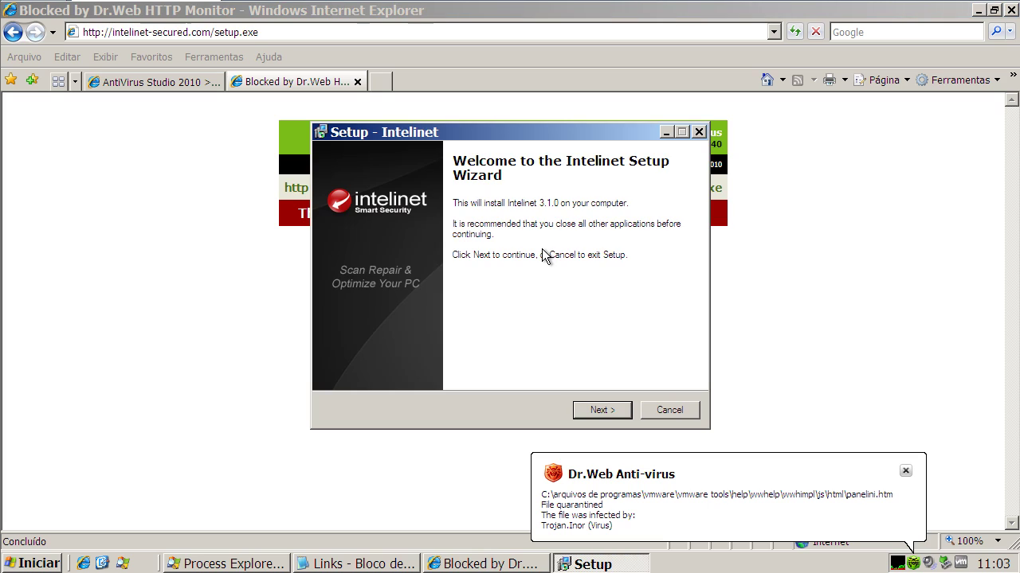
click(594, 408)
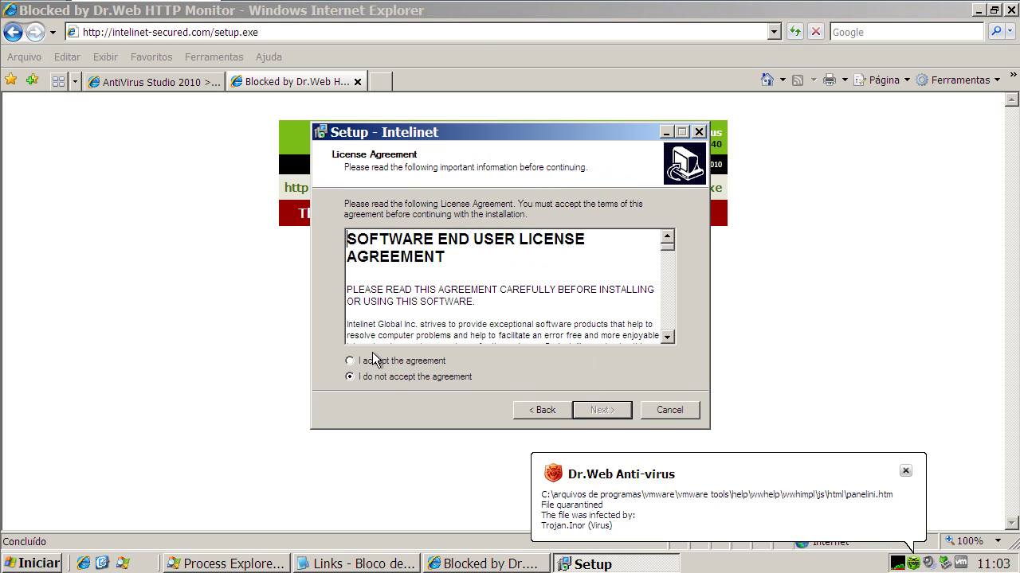
click(375, 360)
click(596, 411)
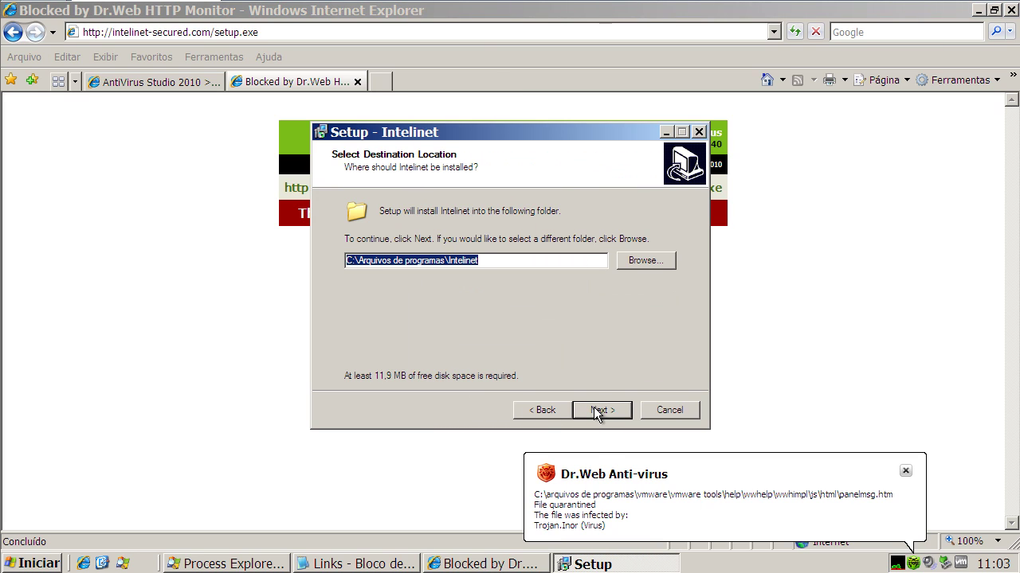
- Keep the default Intelinet install folders, add a desktop icon, and start the installation
click(594, 408)
click(595, 408)
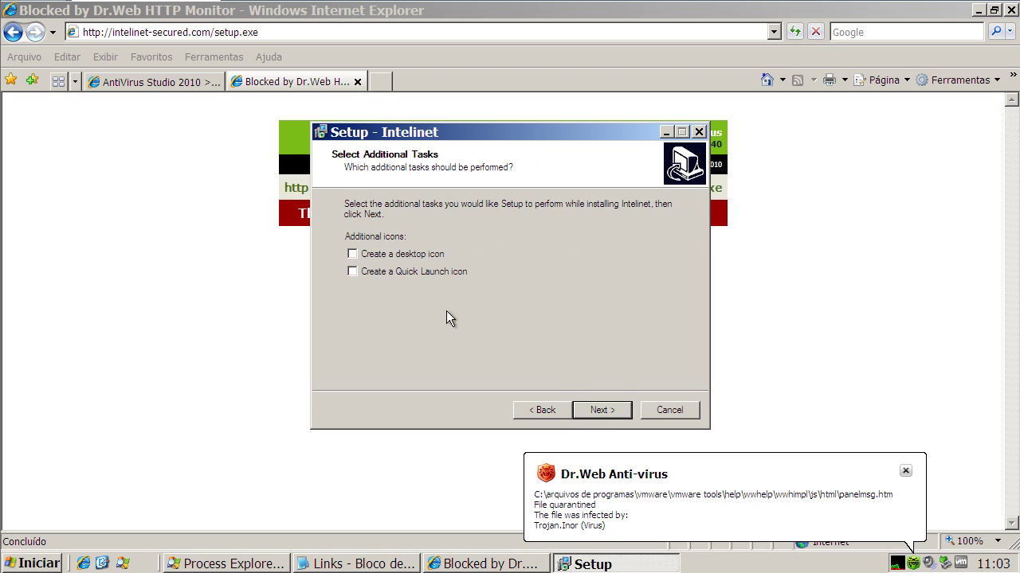
click(371, 257)
click(610, 411)
click(608, 409)
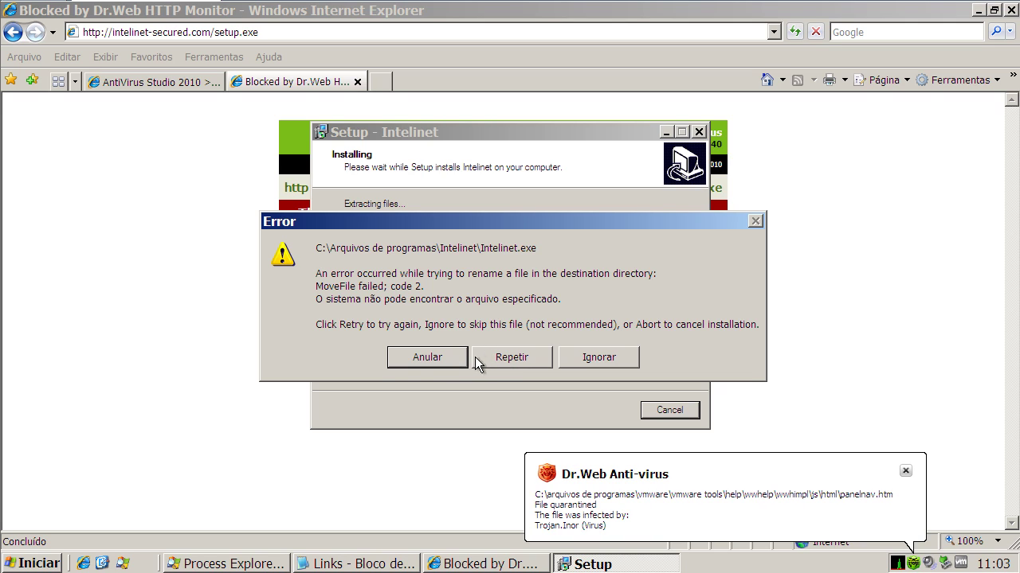
- Retry and then ignore the Intelinet.exe file error, finish setup with Launch Intelinet enabled, and dismiss the launch error
click(476, 357)
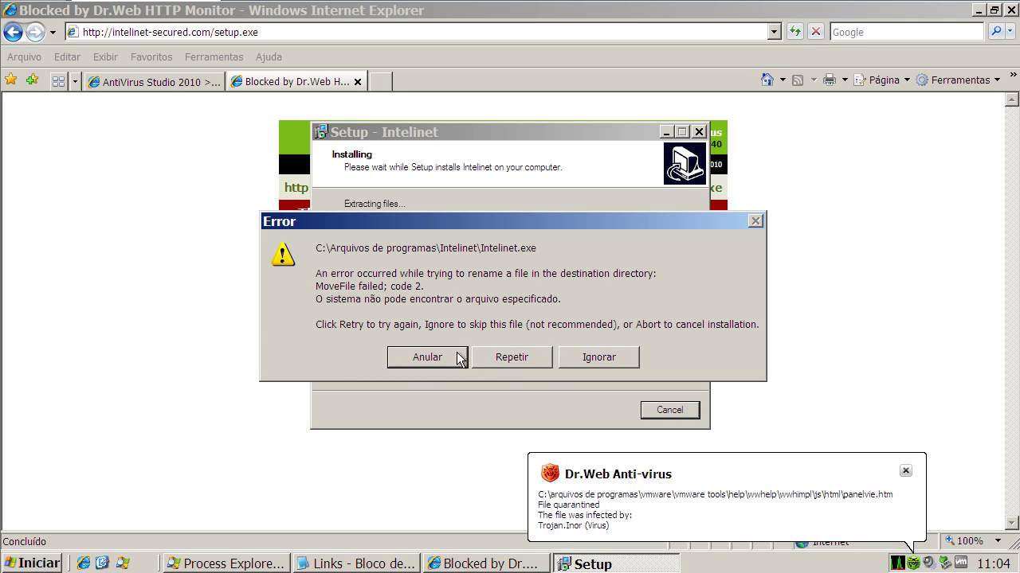
click(572, 356)
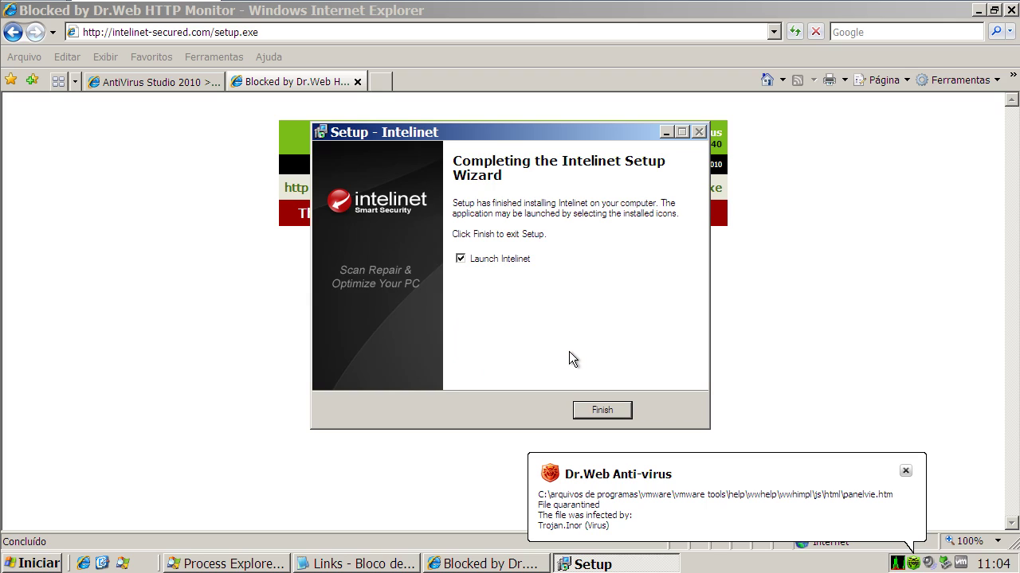
click(590, 410)
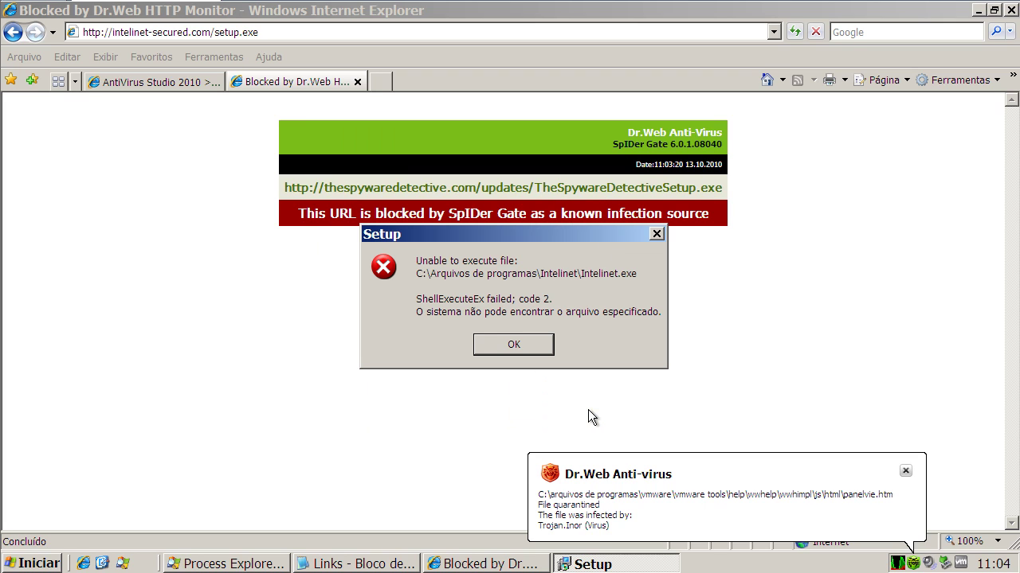
click(534, 347)
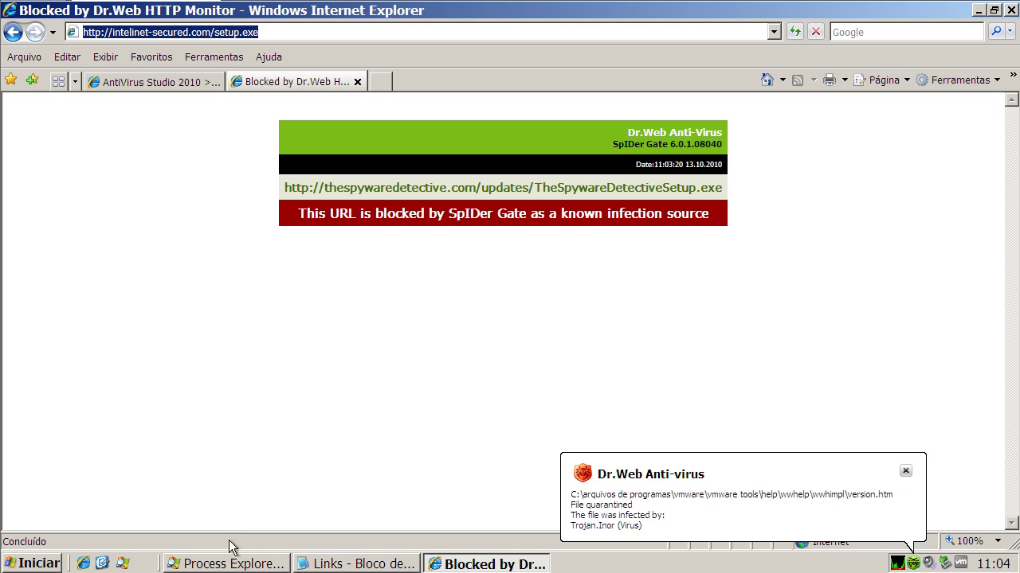
- Copy download.errorsmart.com/setupxv.exe from the Links note and allow Internet Explorer's flagged firewall connection once
click(360, 565)
click(157, 416)
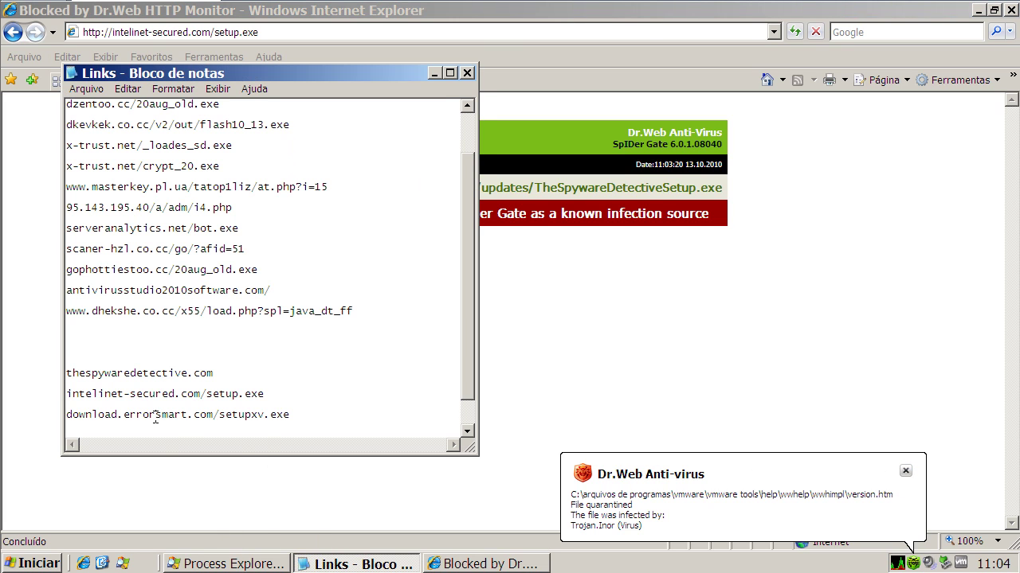
double_click(156, 416)
right_click(156, 416)
click(201, 463)
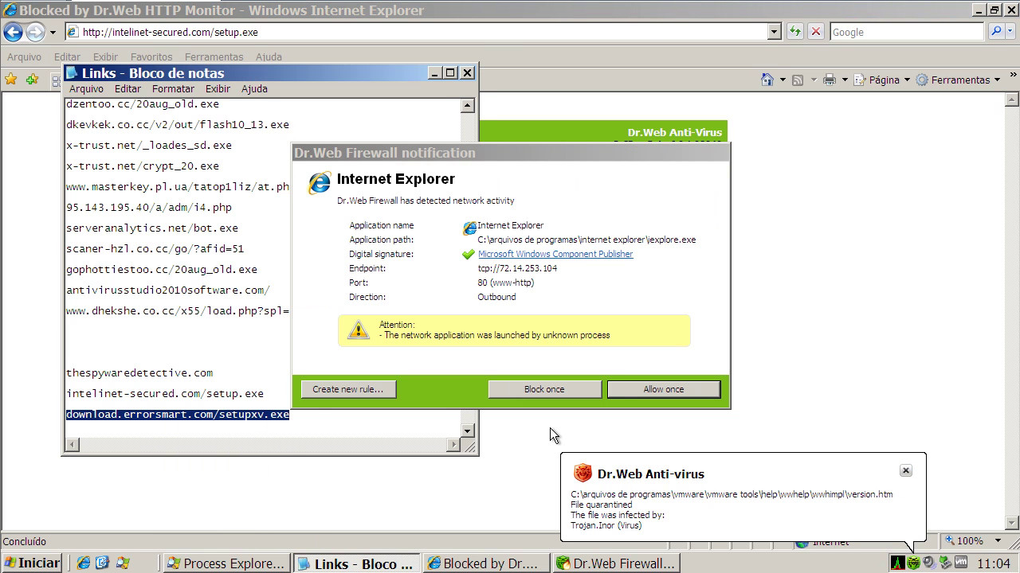
click(636, 386)
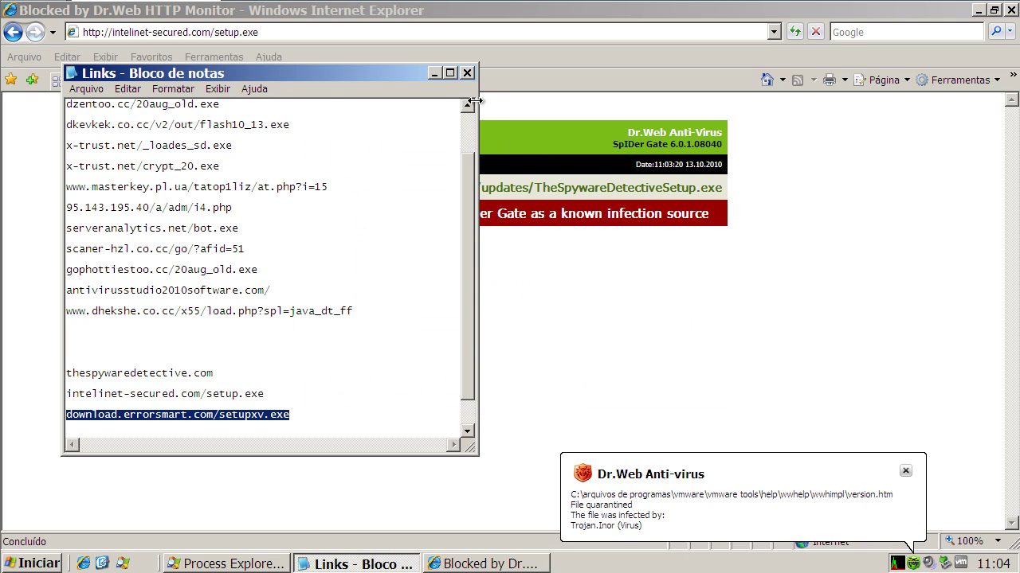
- Close the Links note and load the copied download.errorsmart.com/setupxv.exe address in the current tab
click(466, 73)
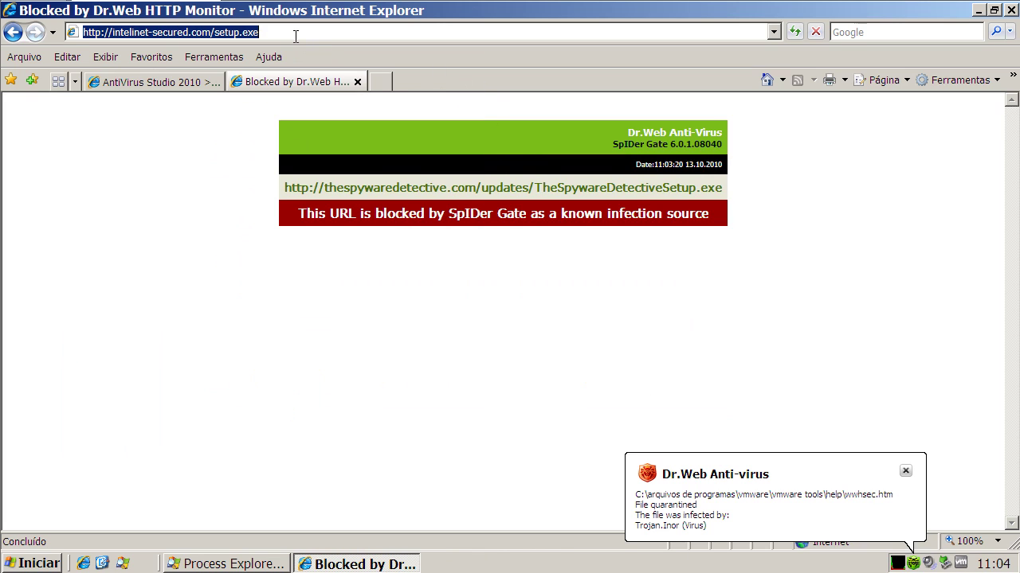
key(ctrl+v)
key(Return)
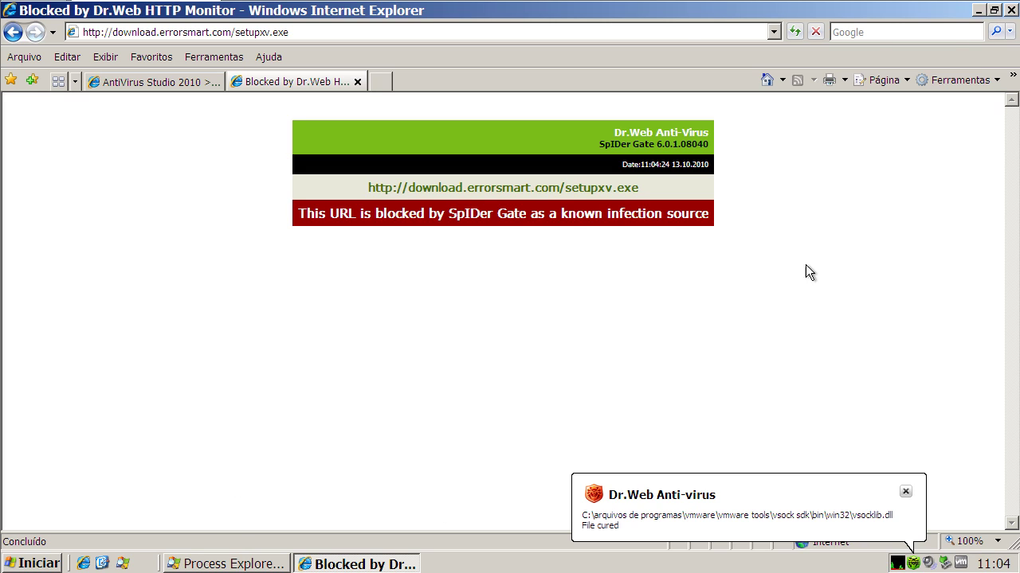
- Close Internet Explorer with all its tabs and dismiss the Dr.Web quarantine notification
click(1010, 12)
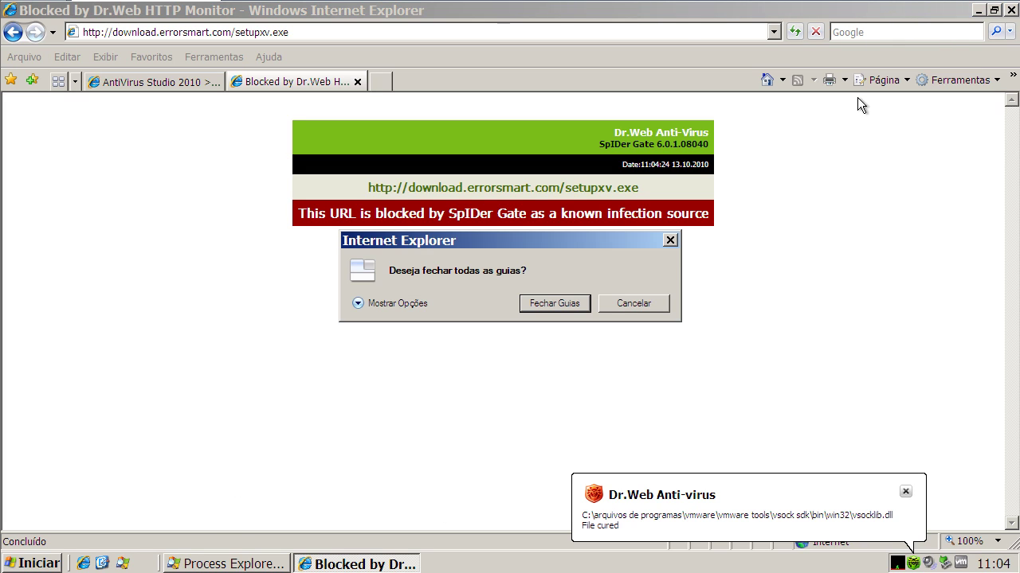
click(573, 304)
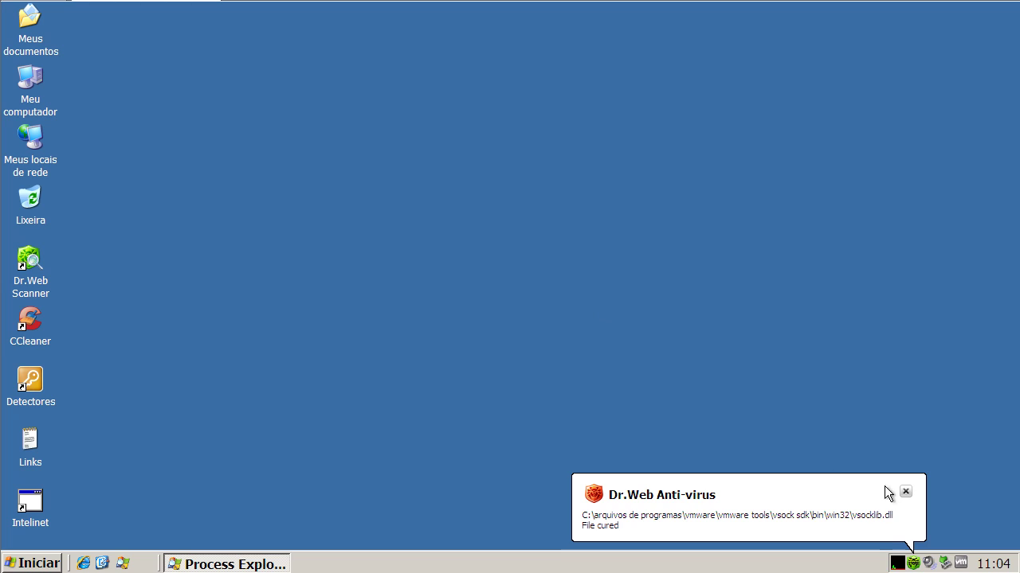
click(905, 491)
right_click(914, 559)
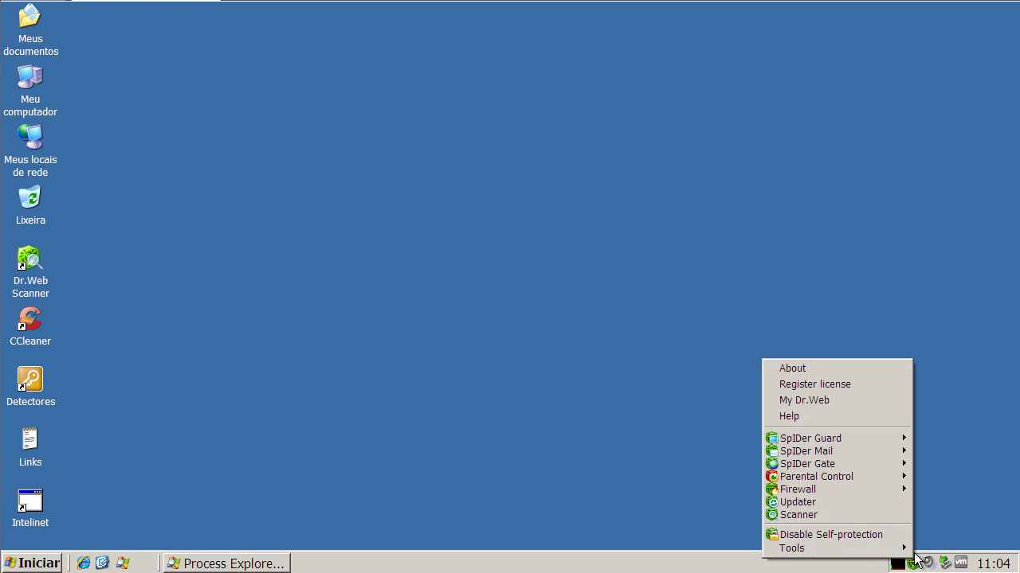
mouse_move(837, 493)
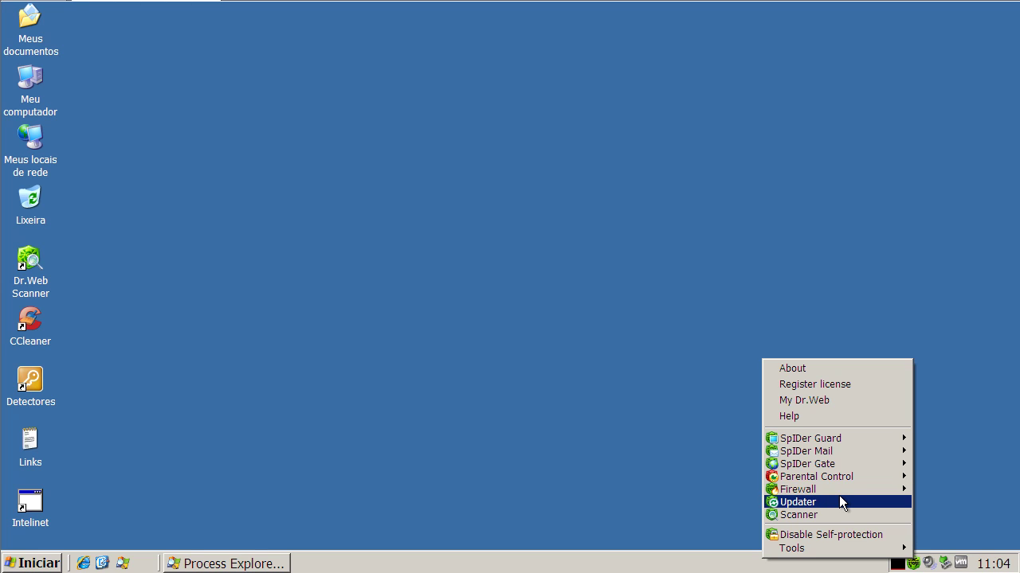
click(689, 483)
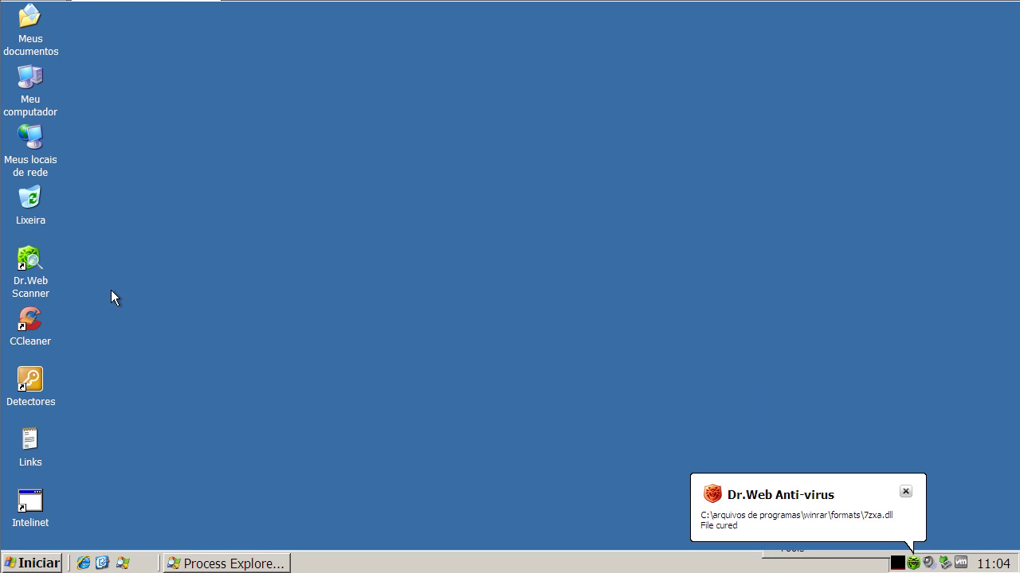
- Launch Dr.Web Scanner and allow each of Internet Explorer's flagged firewall connections once
double_click(37, 274)
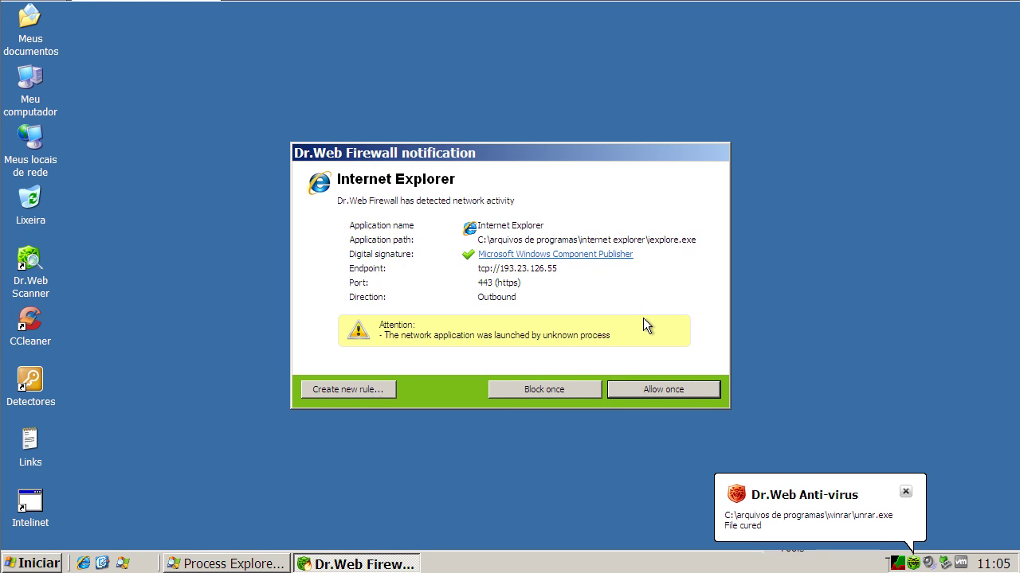
click(653, 391)
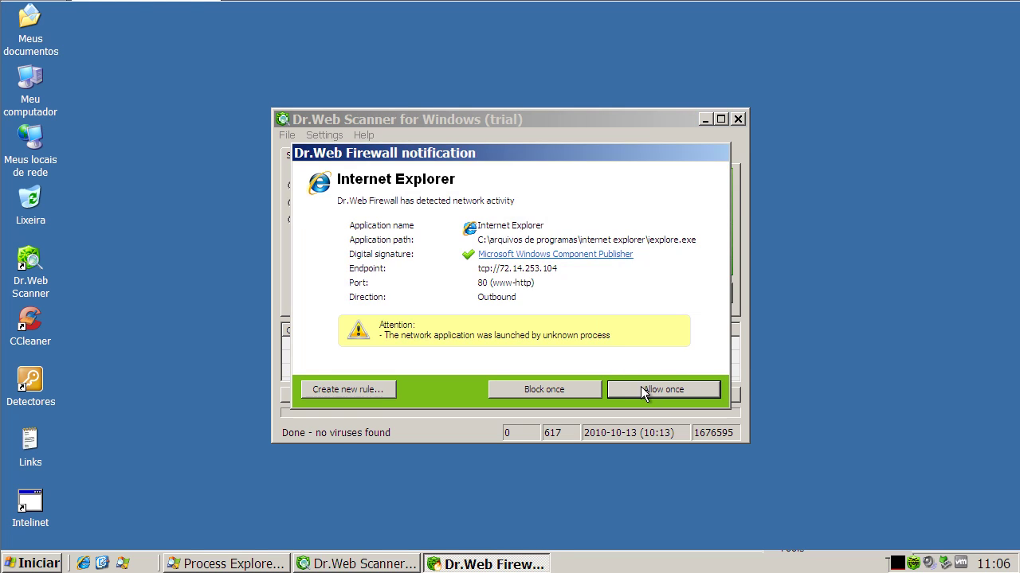
click(644, 390)
- Run a complete scan in Dr.Web Scanner and allow Internet Explorer's flagged connection once
click(293, 205)
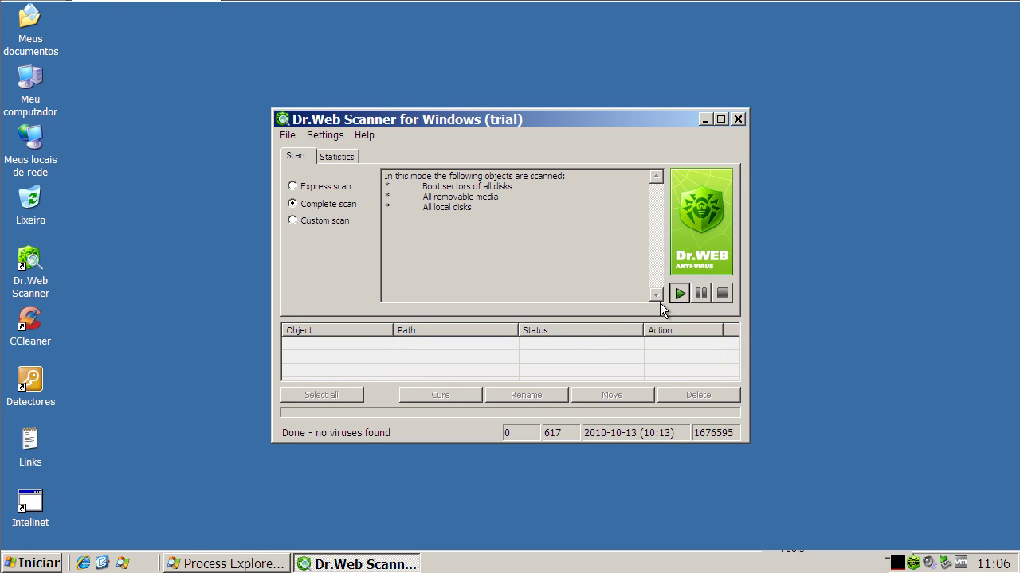
click(679, 293)
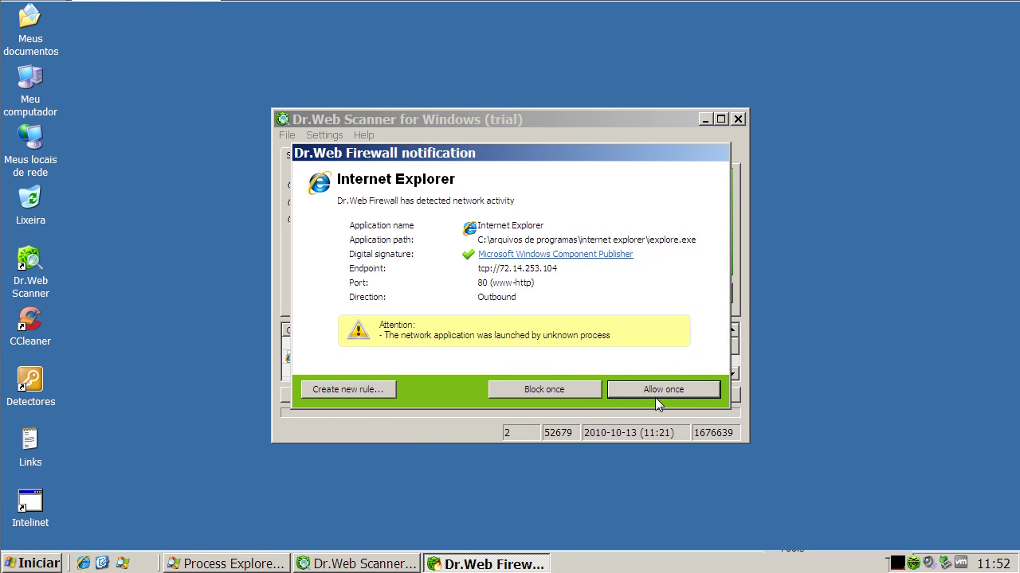
click(653, 396)
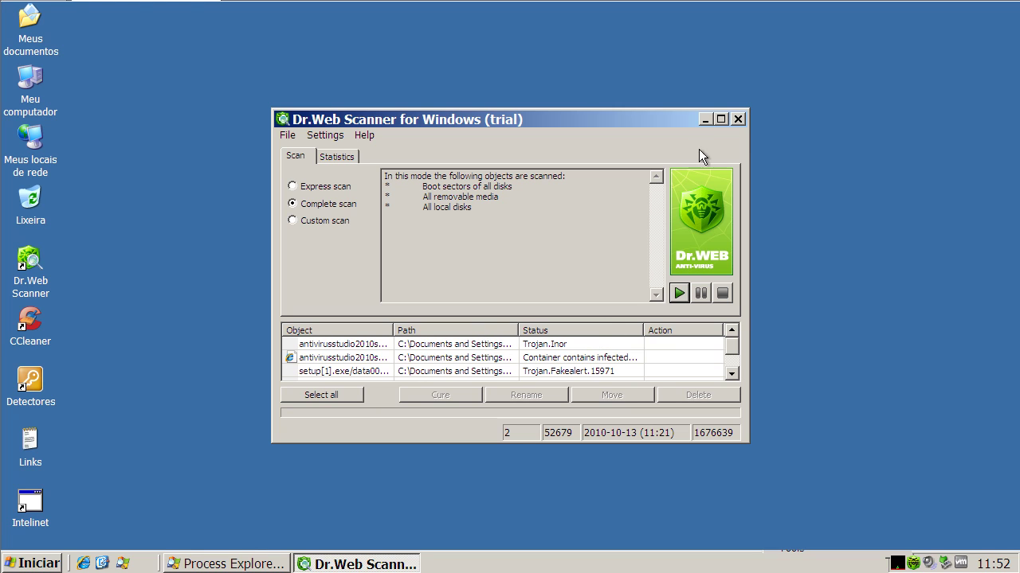
- Maximize the scanner, widen the results' Path column, and delete all detected objects
click(721, 120)
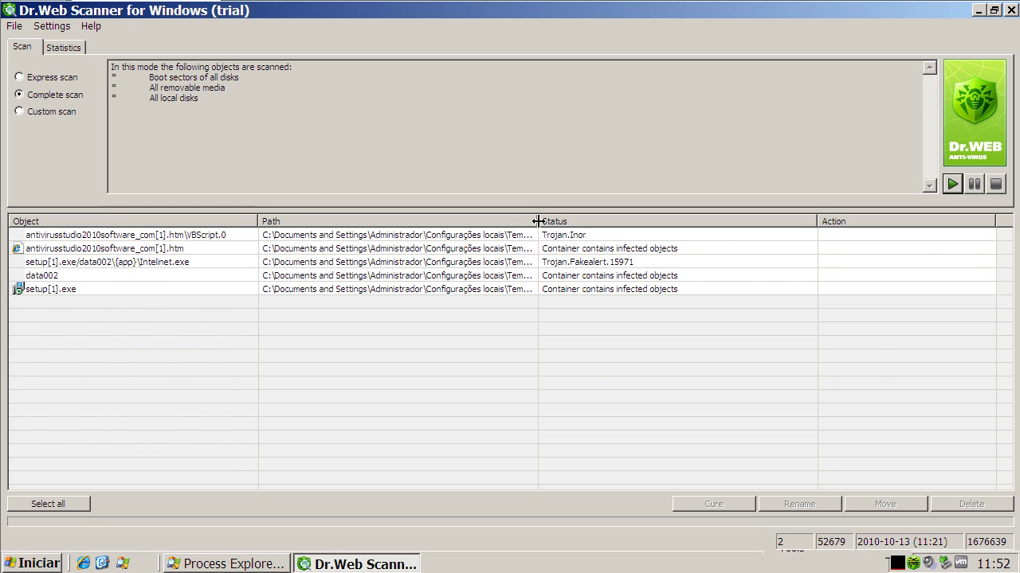
drag(538, 220, 810, 214)
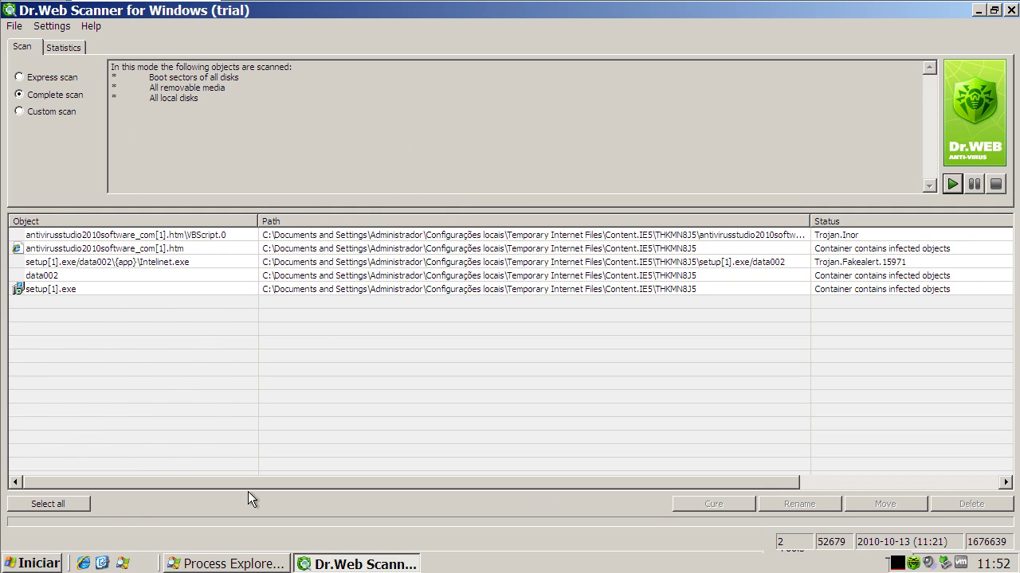
click(72, 502)
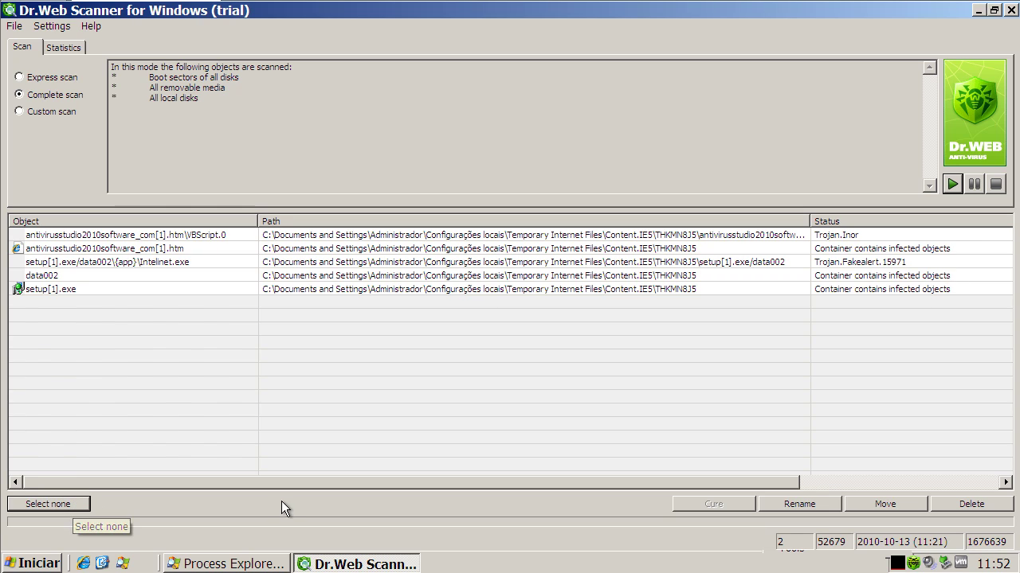
click(968, 504)
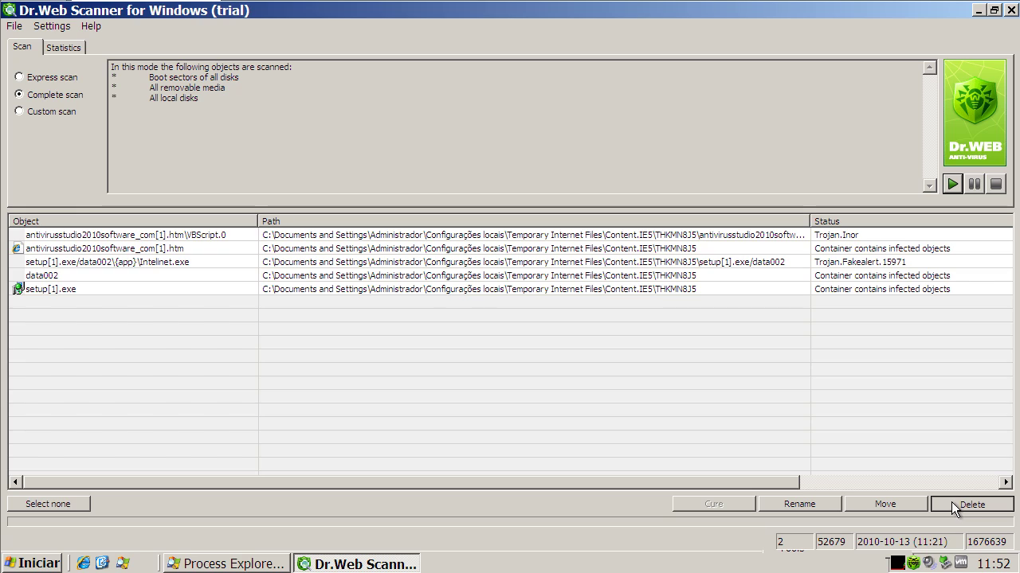
- Restore the Dr.Web Scanner window to its smaller size and close it
click(992, 12)
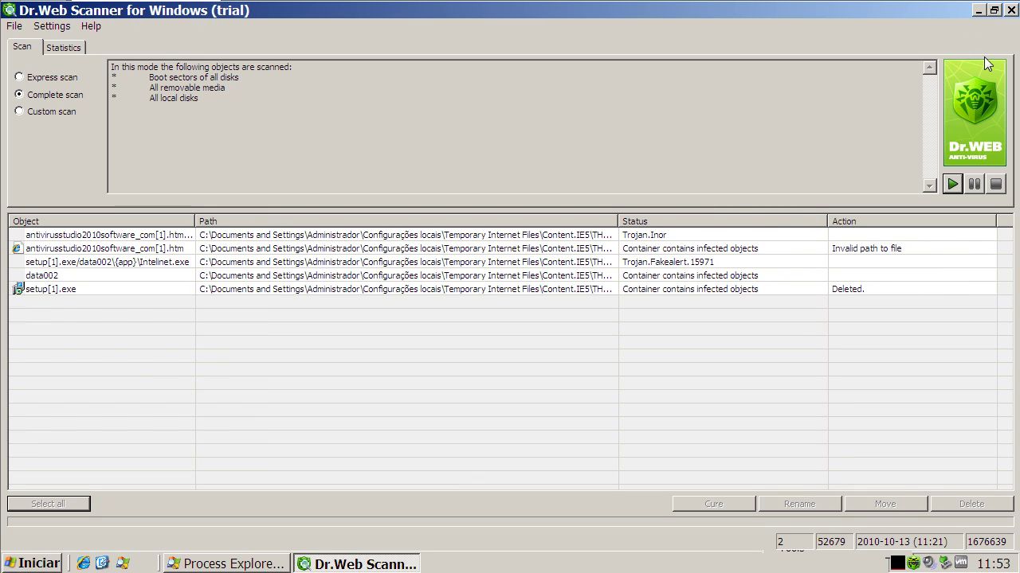
click(994, 9)
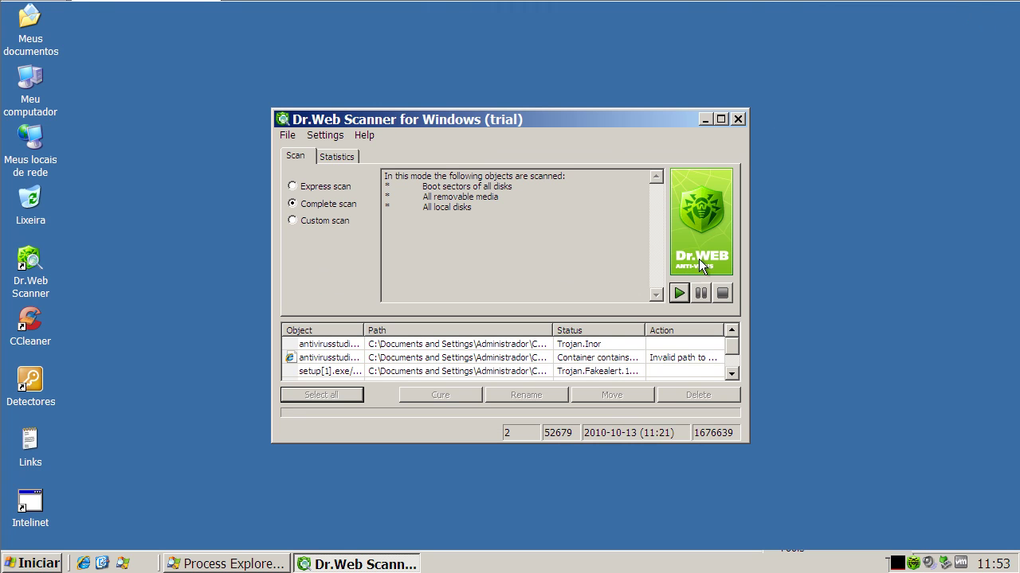
click(739, 119)
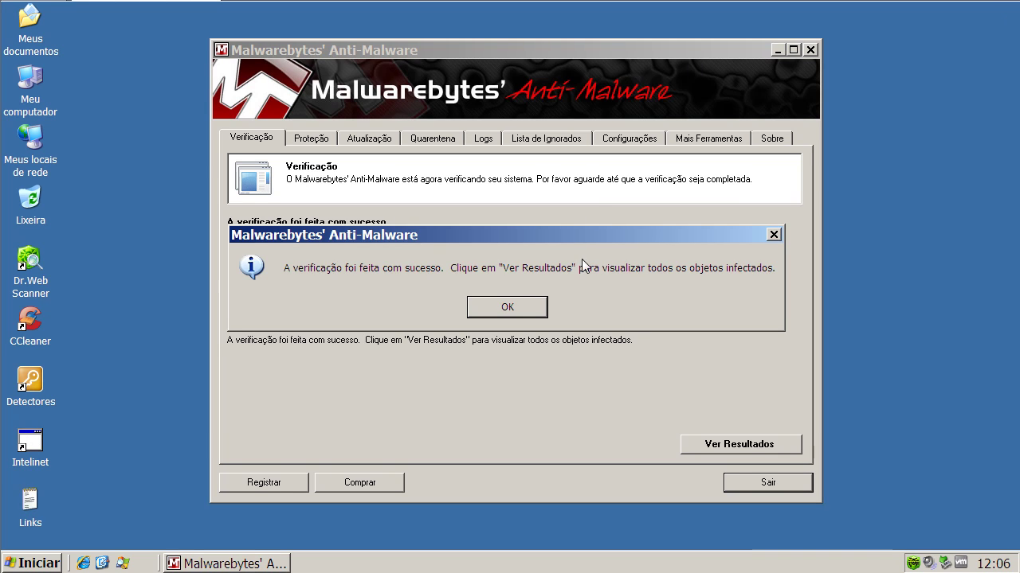
- Show the Malwarebytes scan results, widen the Fabricante and Ítem columns, and review the detected items to the end of the list
click(512, 306)
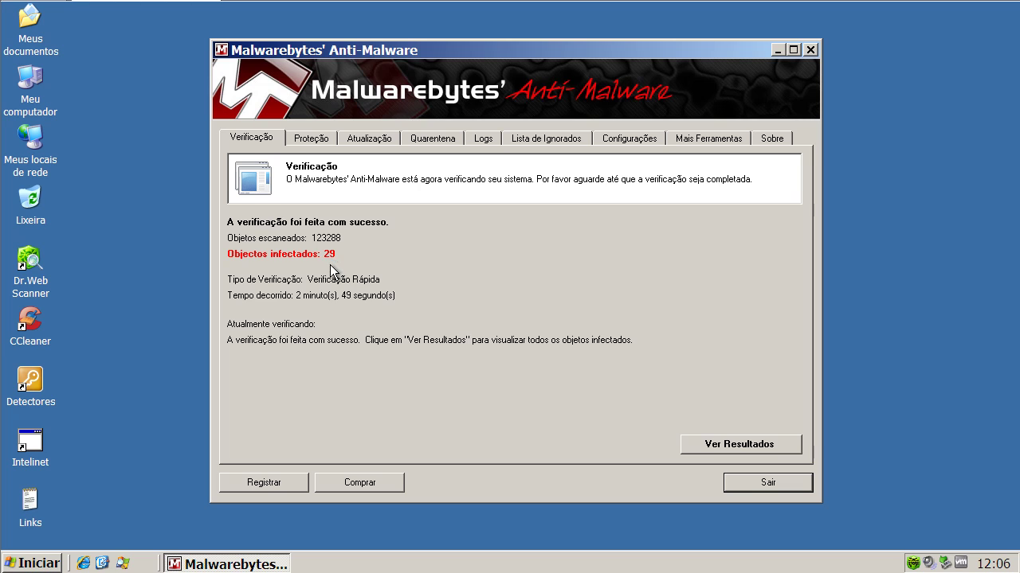
click(740, 447)
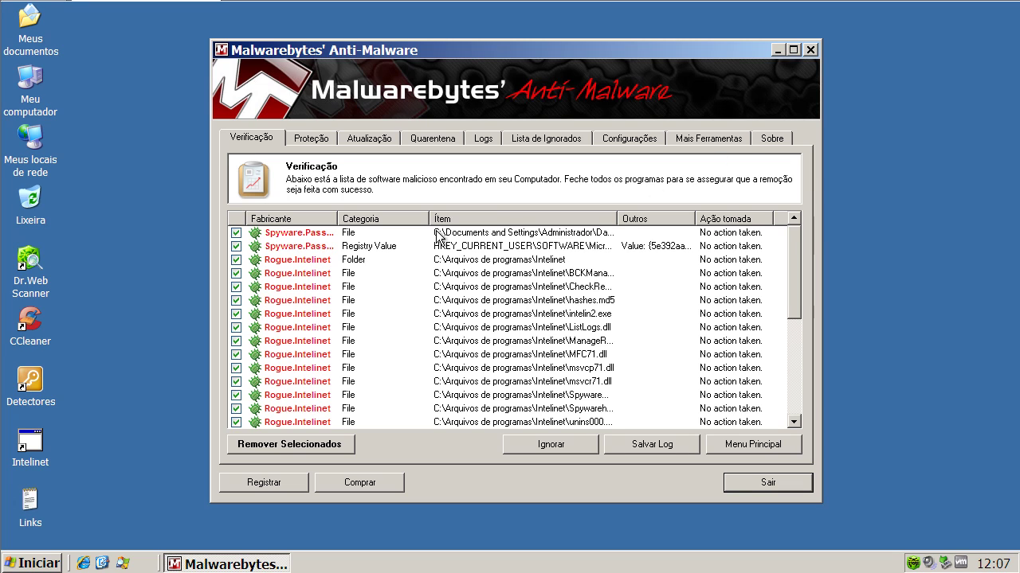
mouse_move(430, 219)
mouse_down()
mouse_move(452, 221)
mouse_move(438, 220)
mouse_up()
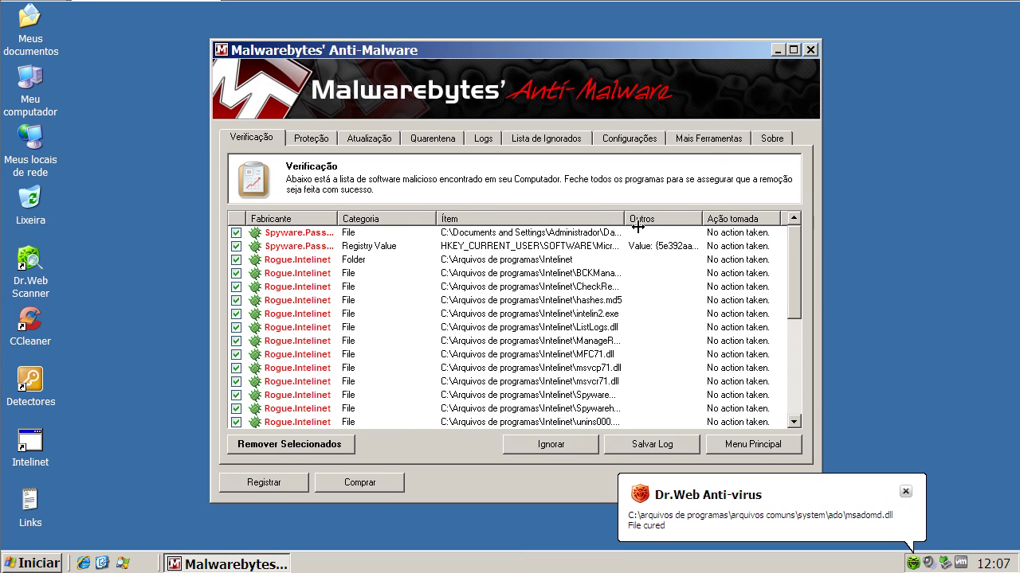
drag(624, 219, 699, 219)
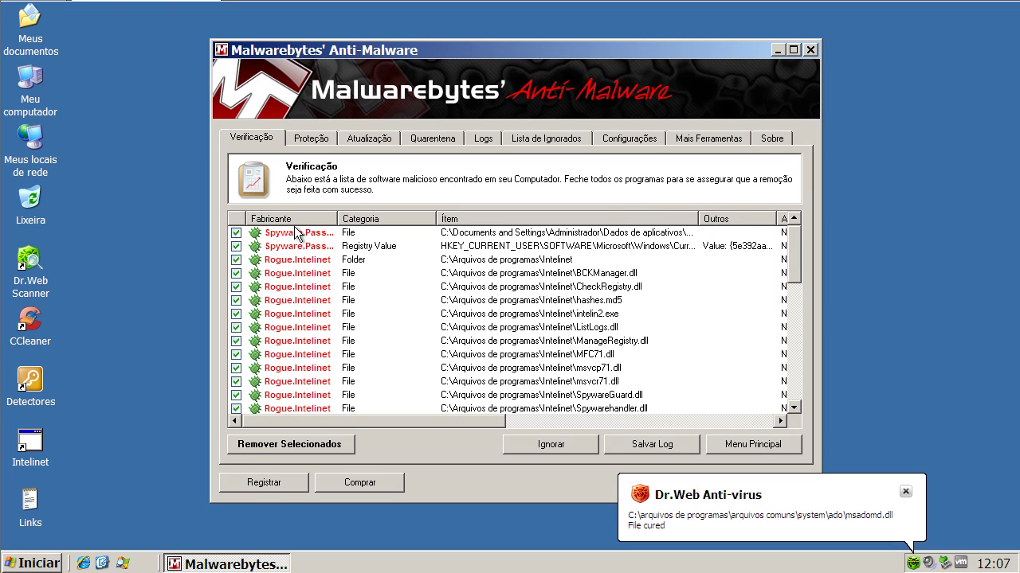
drag(337, 219, 377, 219)
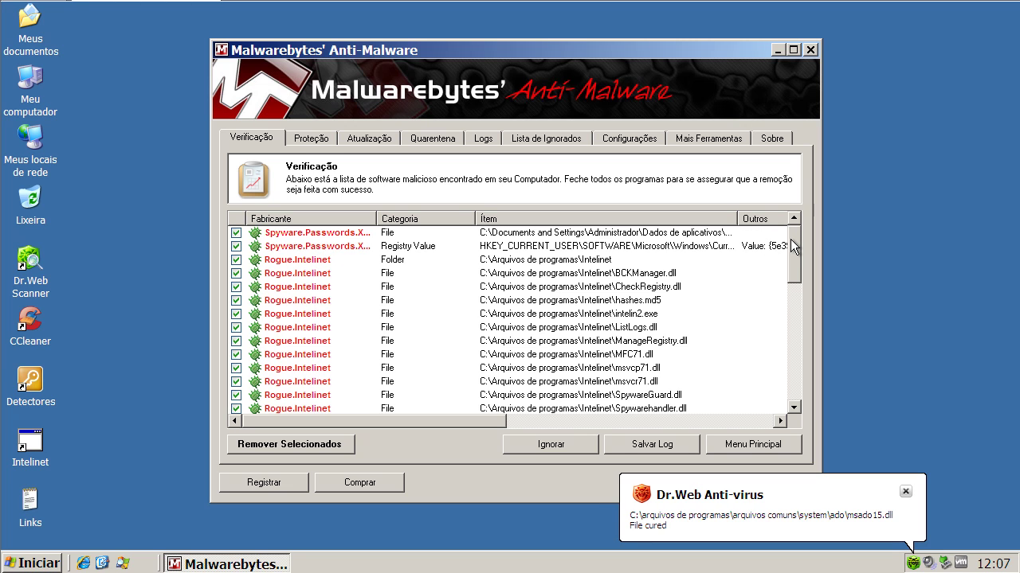
drag(791, 243, 793, 361)
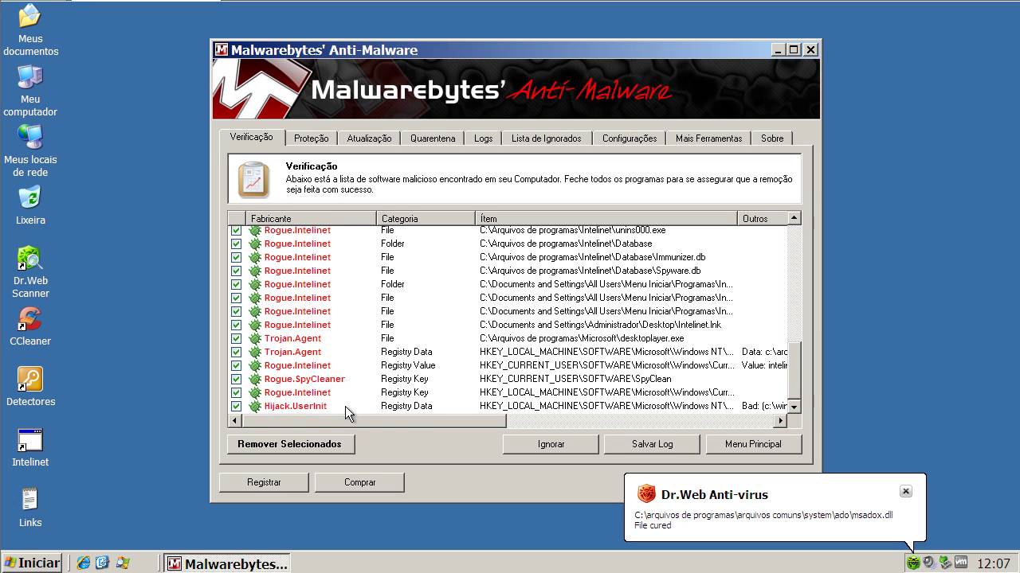
- Remove the selected Malwarebytes detections, allow its firewall connection once, and close the log to restart the computer
click(342, 444)
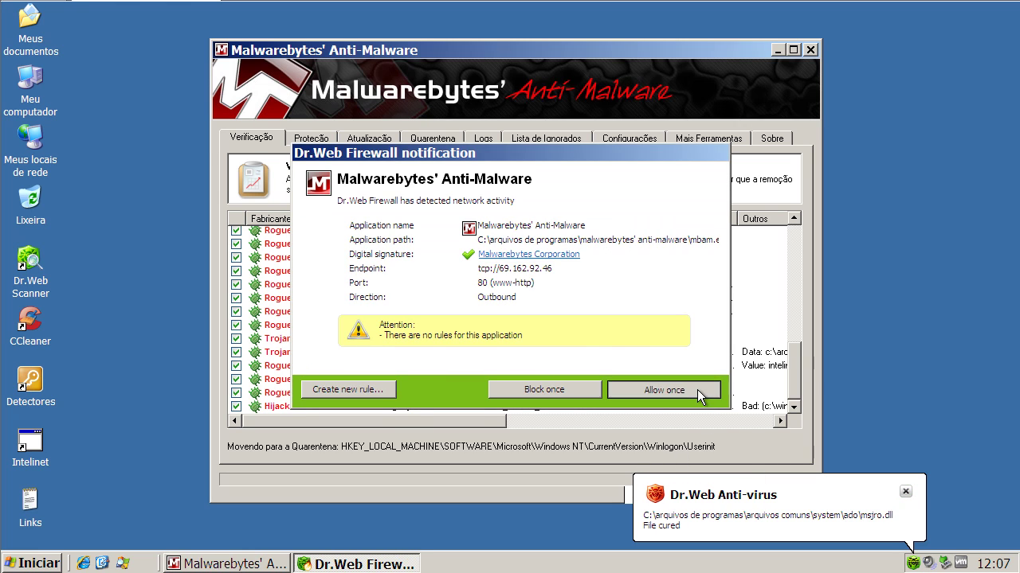
click(702, 388)
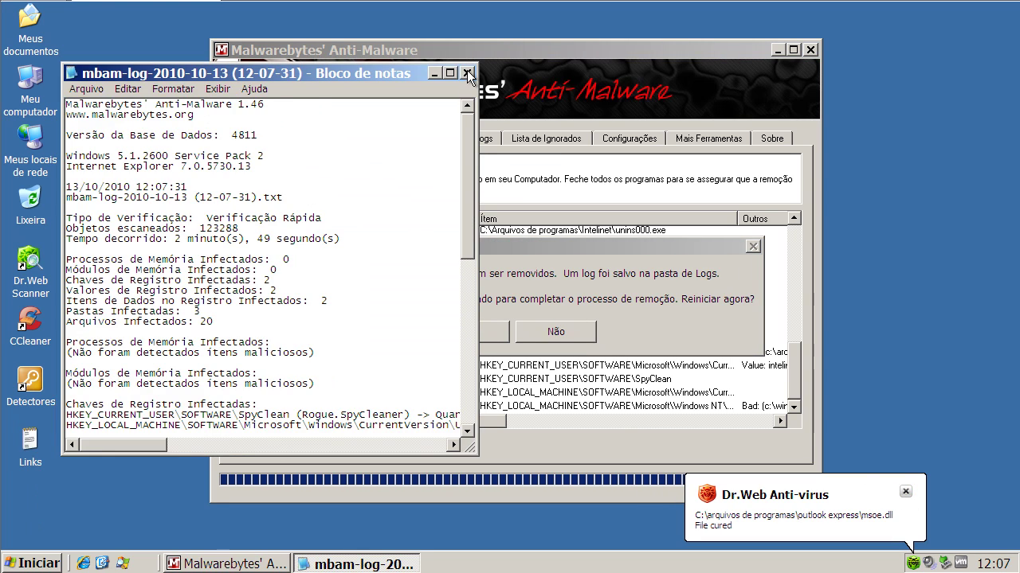
click(466, 73)
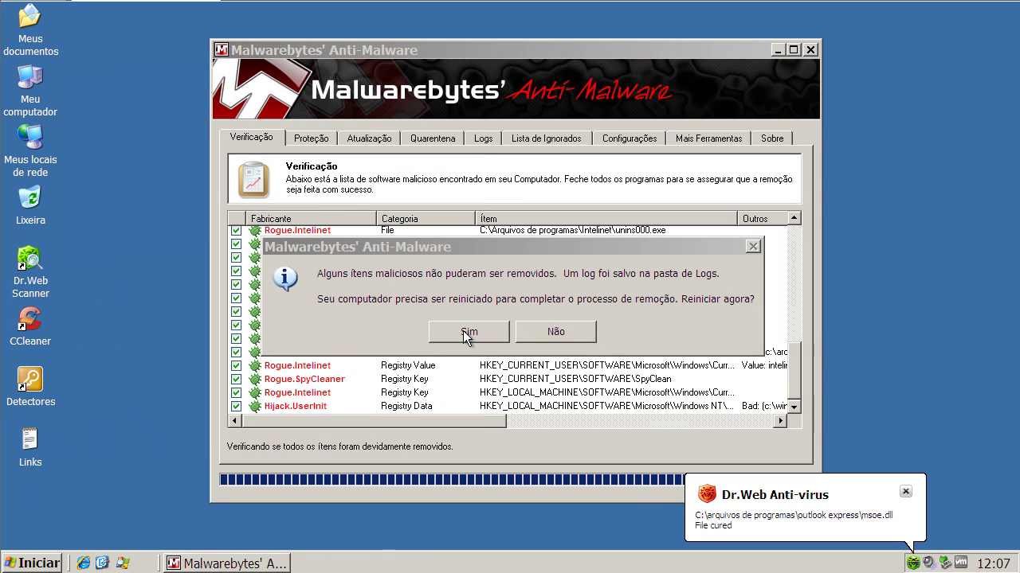
click(463, 332)
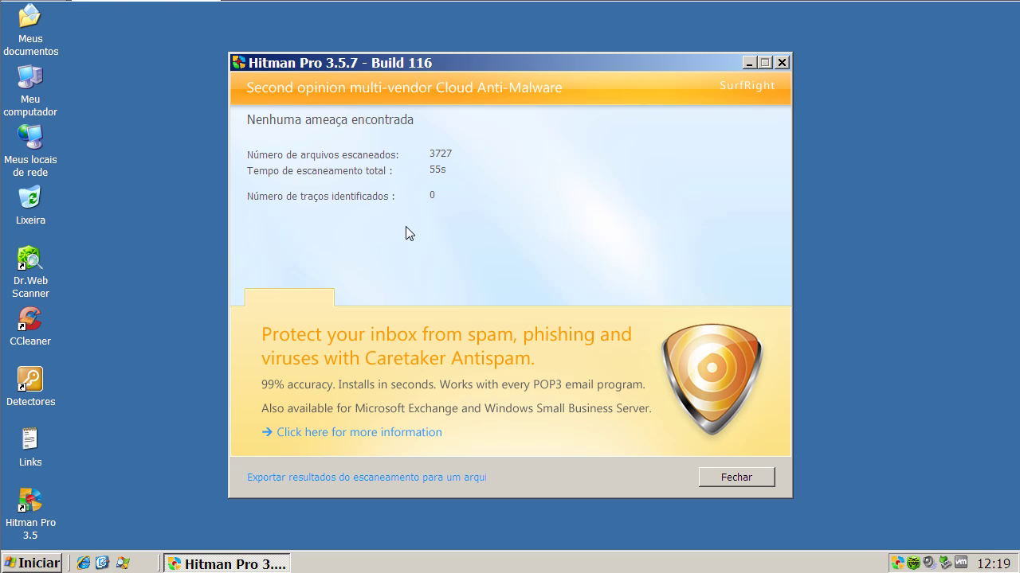
- Close the Hitman Pro results, launch SAS_78455402 from the Detectores shortcut's folder, and close the folder
click(781, 62)
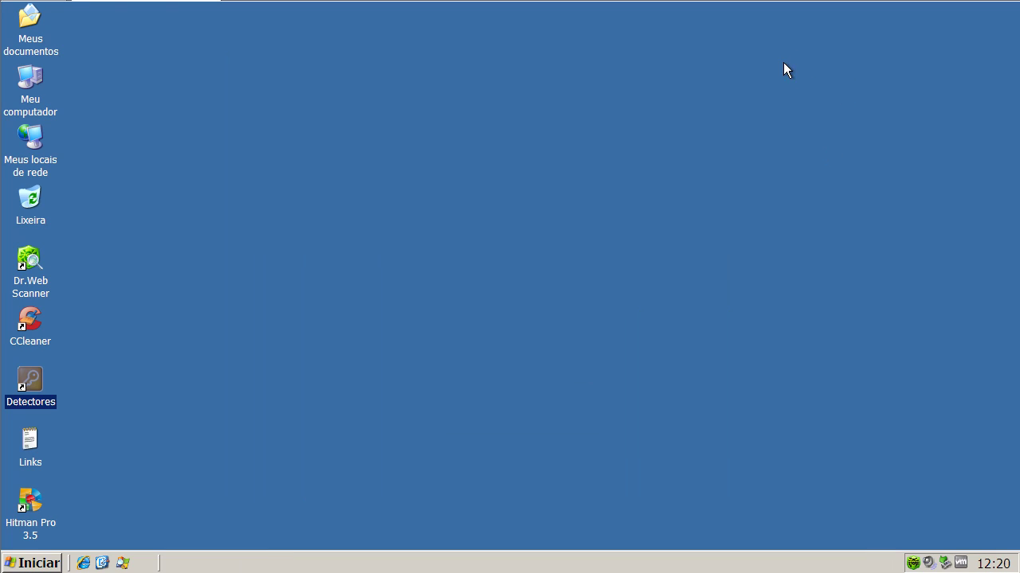
double_click(37, 384)
click(452, 192)
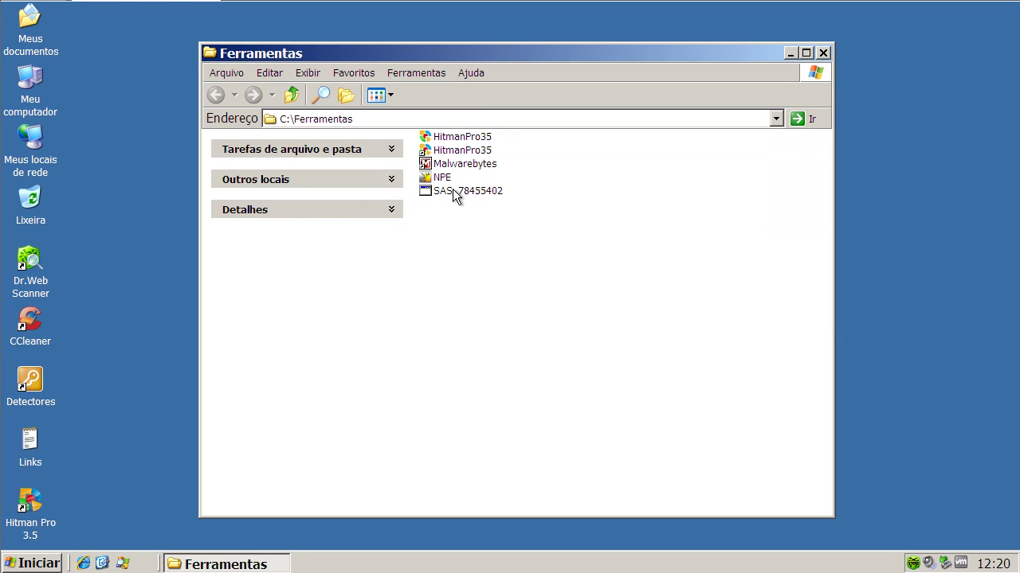
click(453, 189)
click(824, 52)
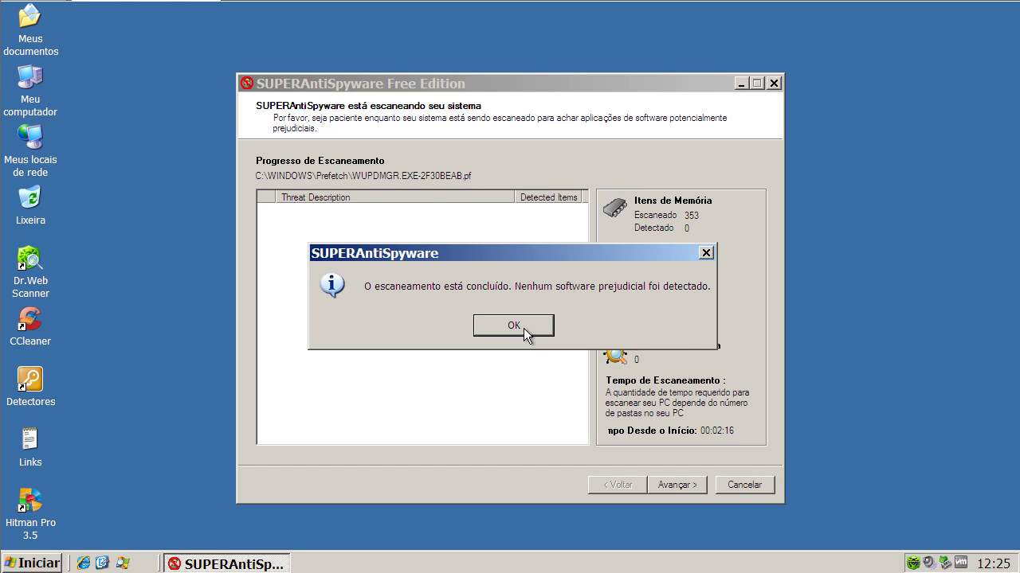
- Close the finished SUPERAntiSpyware scan and run NPE from the Detectores shortcut's folder, closing the folder
click(523, 328)
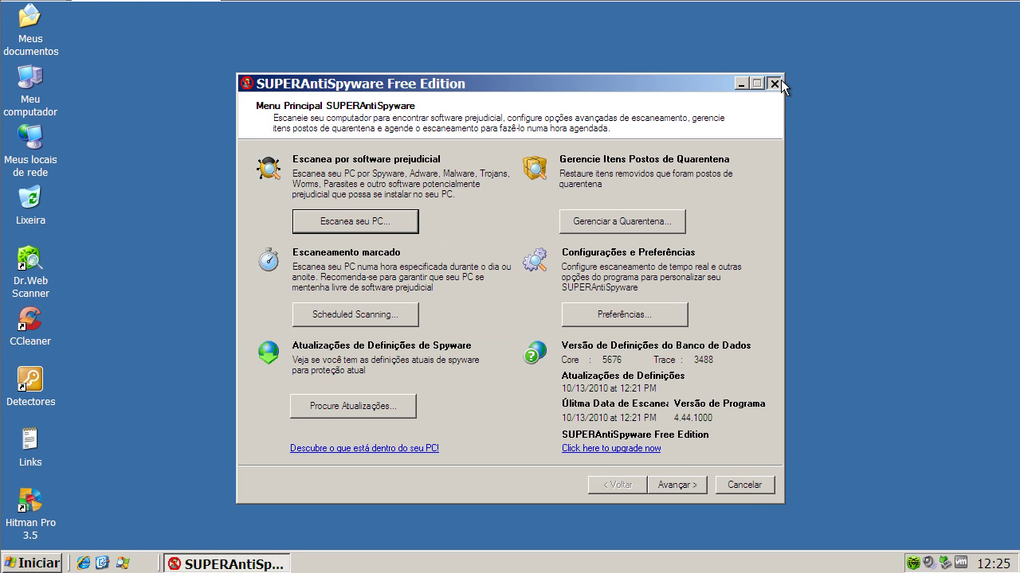
click(774, 83)
double_click(36, 397)
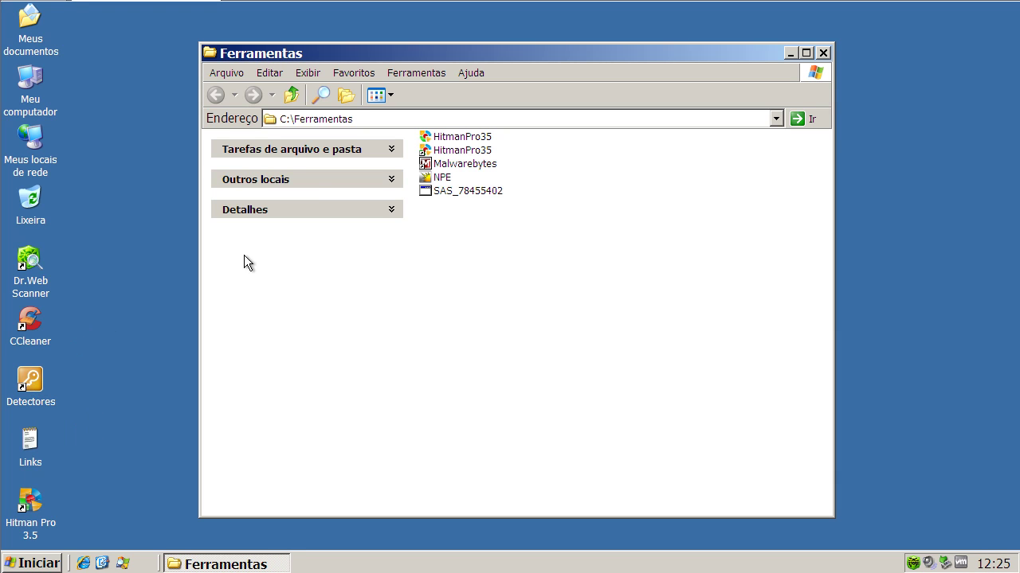
double_click(440, 176)
click(554, 294)
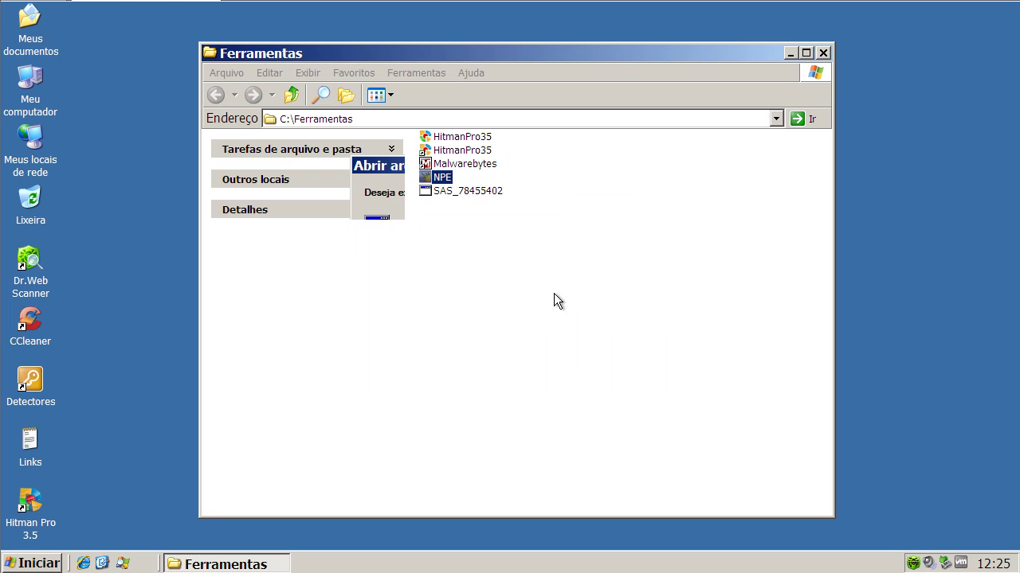
click(829, 54)
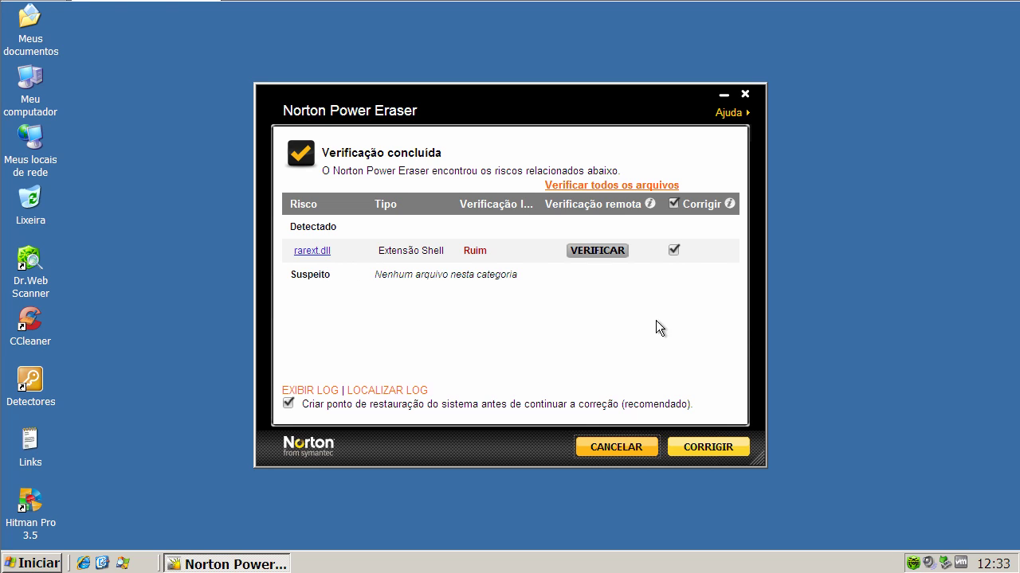
- Close Norton Power Eraser without fixing rarext.dll and bring up Dr.Web's Firewall options
click(745, 95)
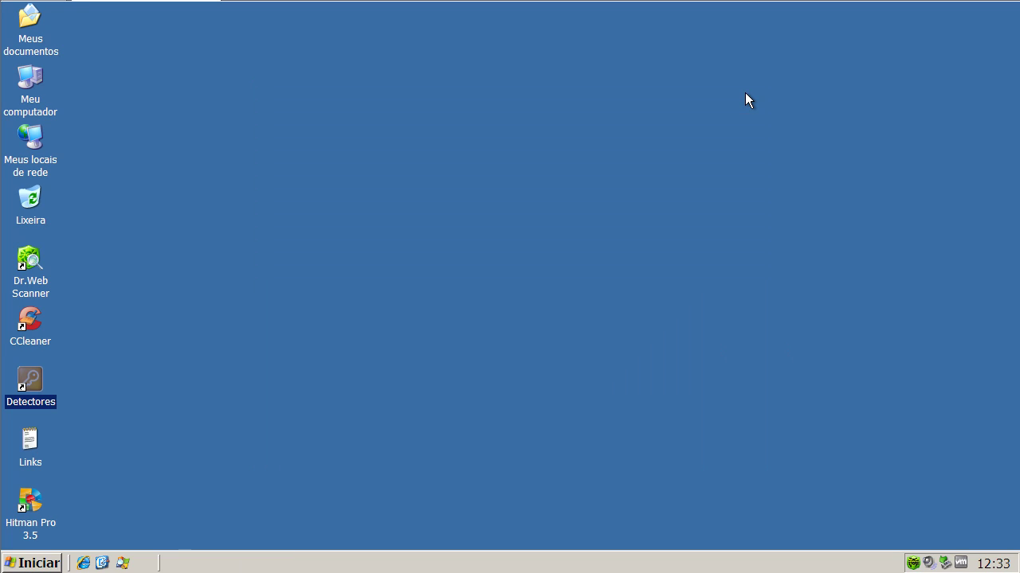
right_click(913, 563)
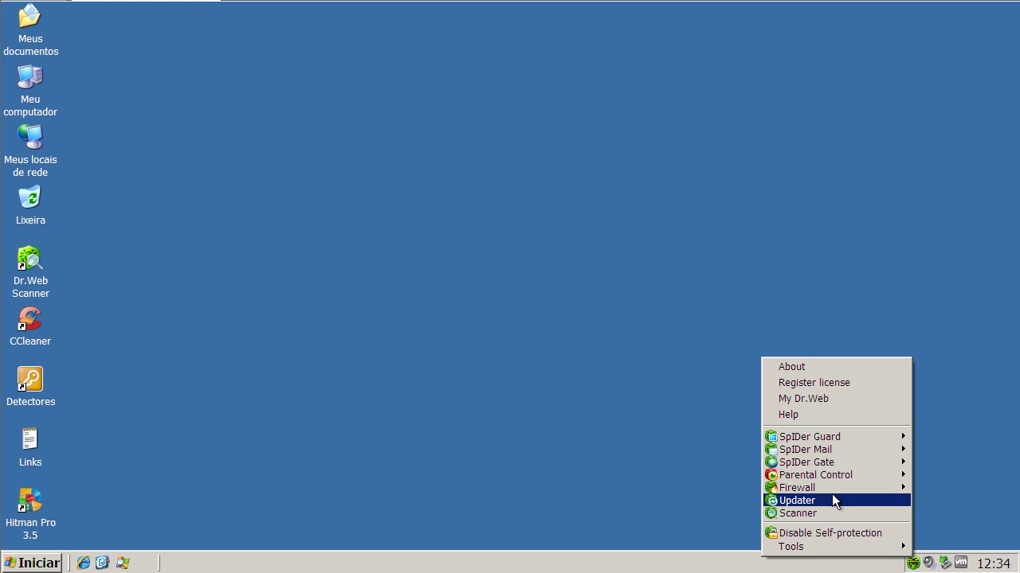
mouse_move(831, 493)
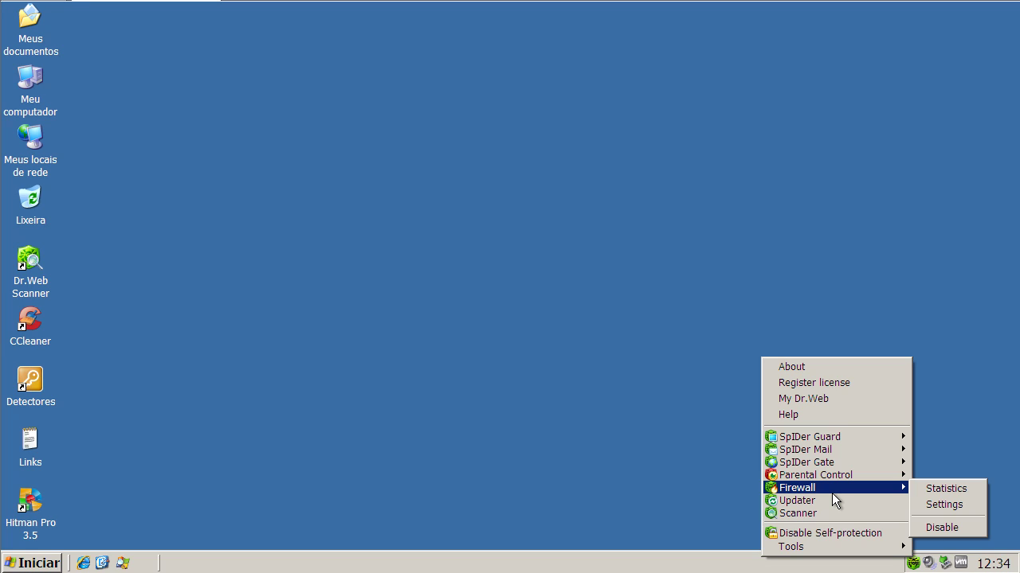